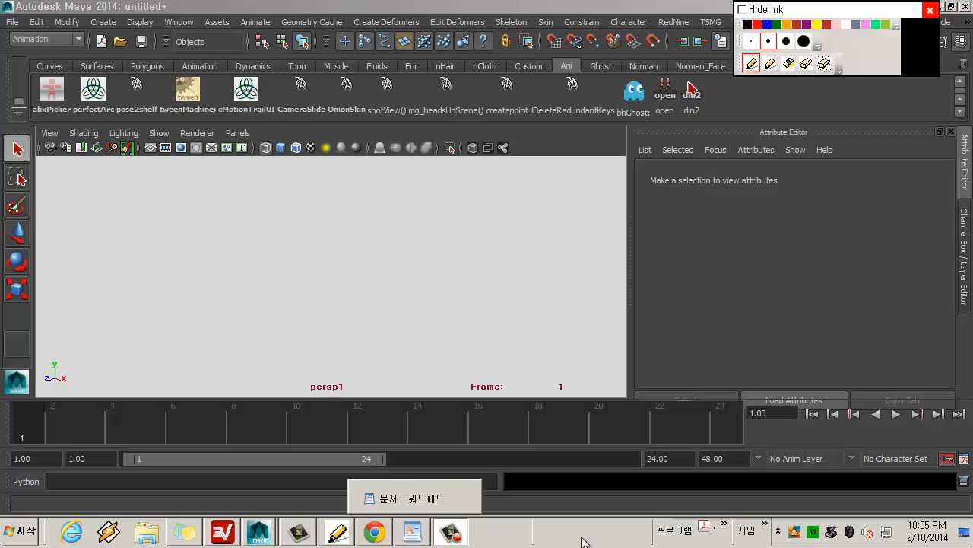
Step: Switch to the WordPad course outline, review its purpose and audience, and highlight lesson 1 on installing and running MEL scripts
left_click(412, 532)
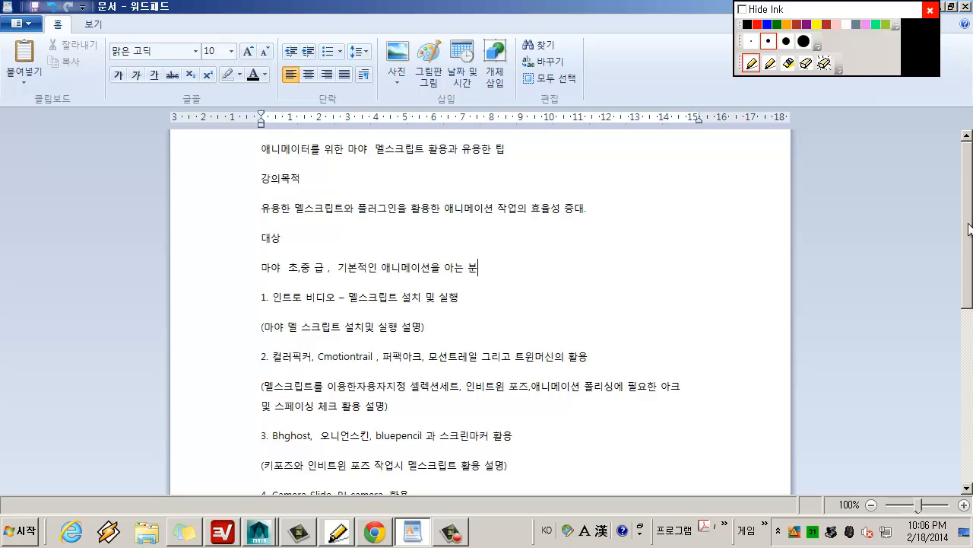
left_click_drag(970, 228, 970, 234)
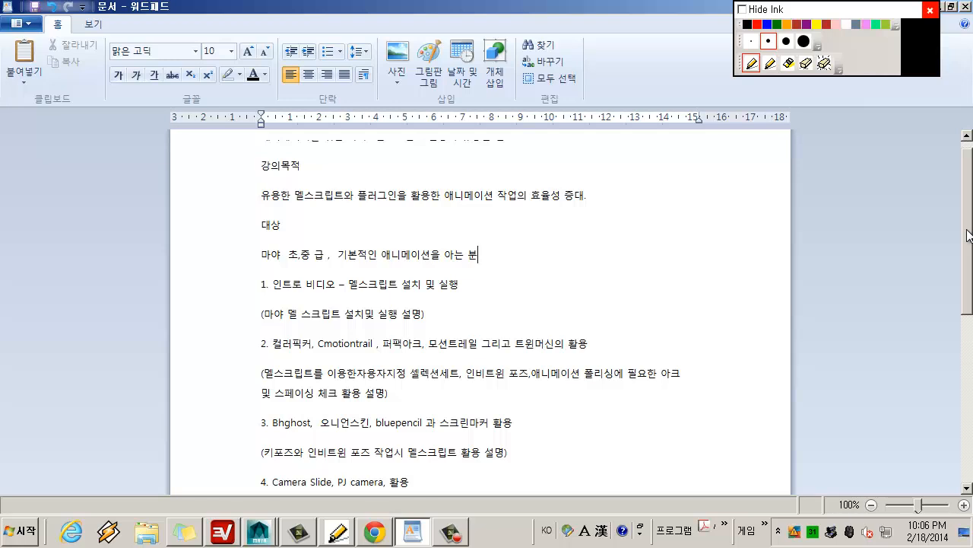
left_click_drag(969, 234, 969, 221)
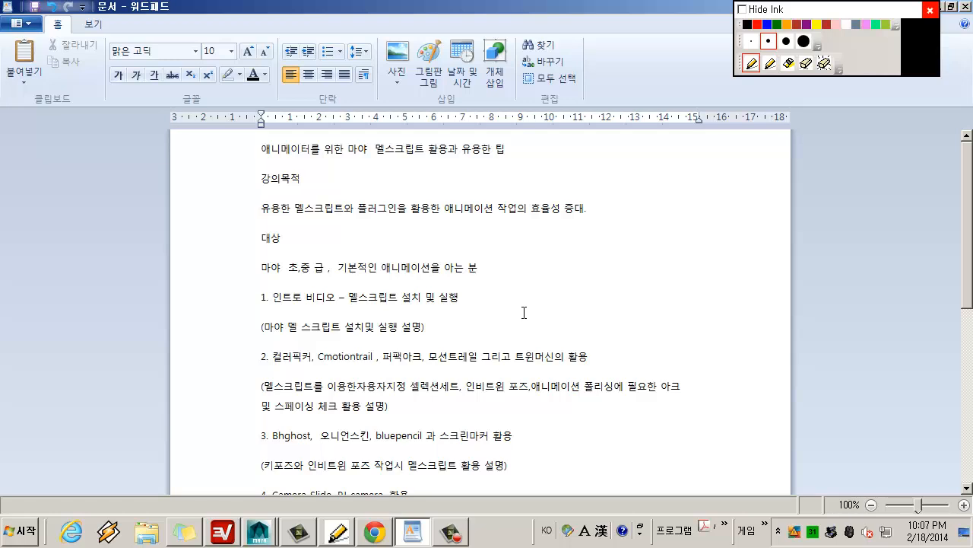
left_click_drag(262, 298, 473, 308)
scroll(536, 331, "down", 2)
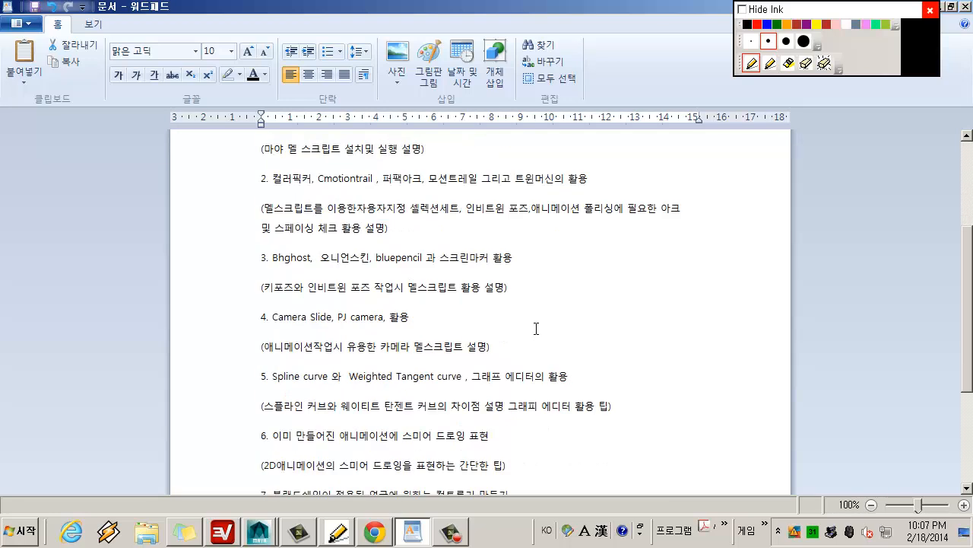
scroll(537, 329, "up", 1)
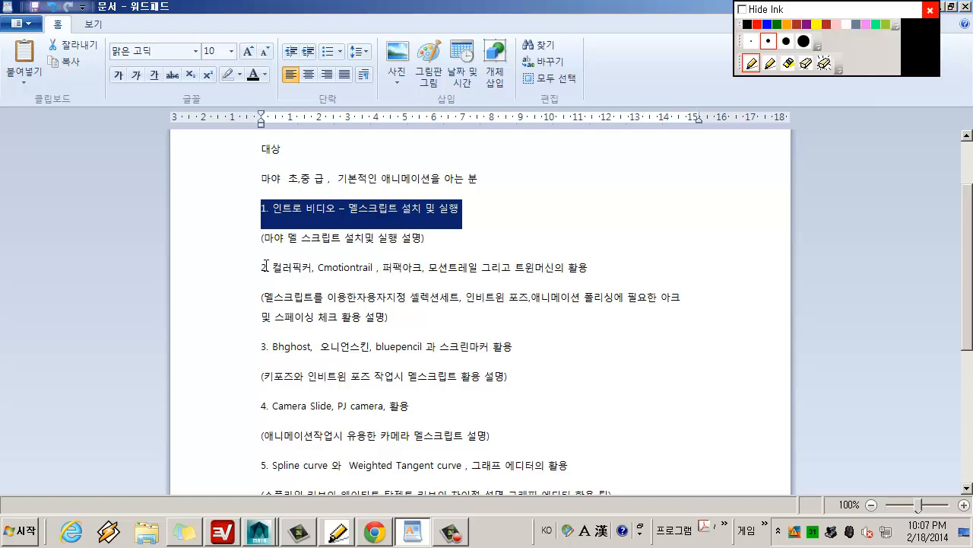
Step: Highlight the tools listed in lesson 2 one after another: 컬러픽커, Cmotiontrail, 퍼팩아크, 모션트레일 and 트윈머신
double_click(270, 267)
scroll(419, 342, "down", 2)
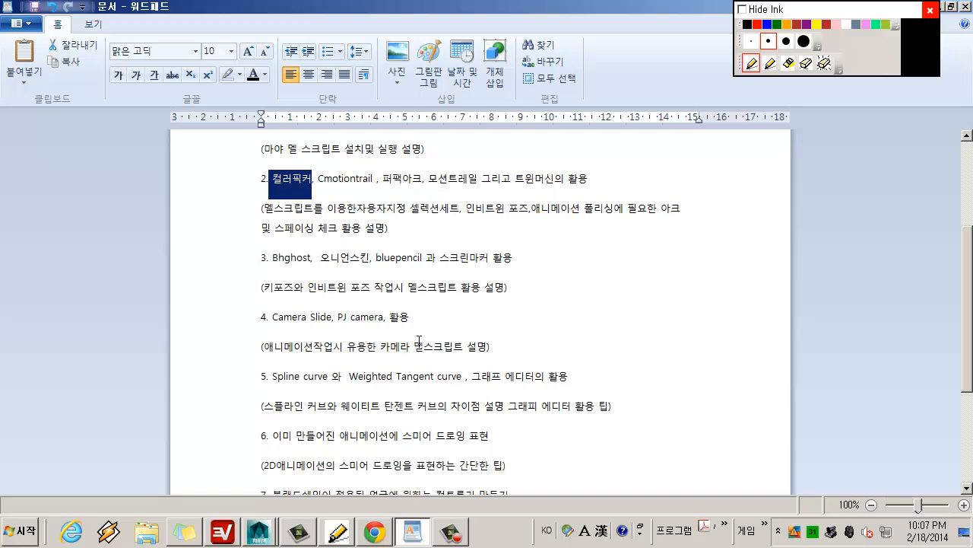
scroll(419, 342, "up", 4)
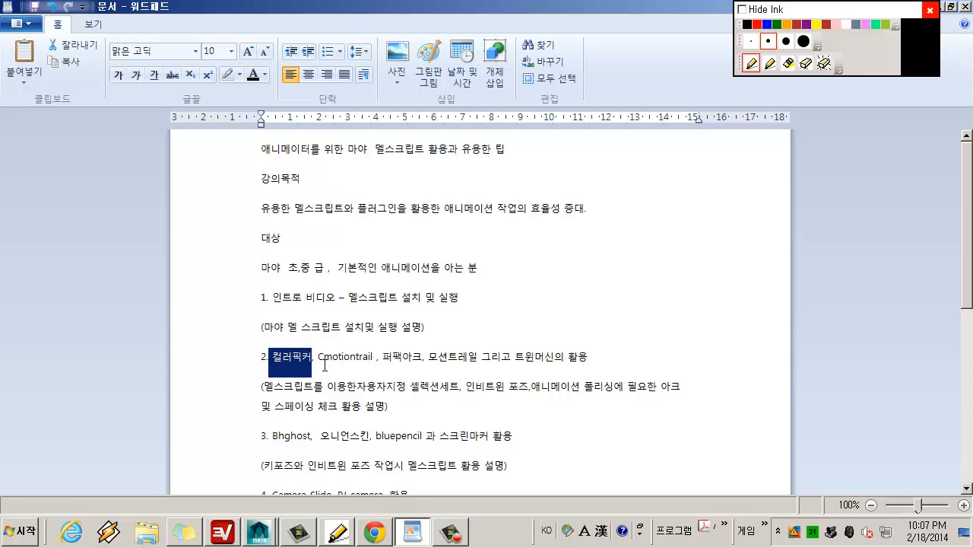
left_click(319, 357)
left_click_drag(332, 360, 422, 360)
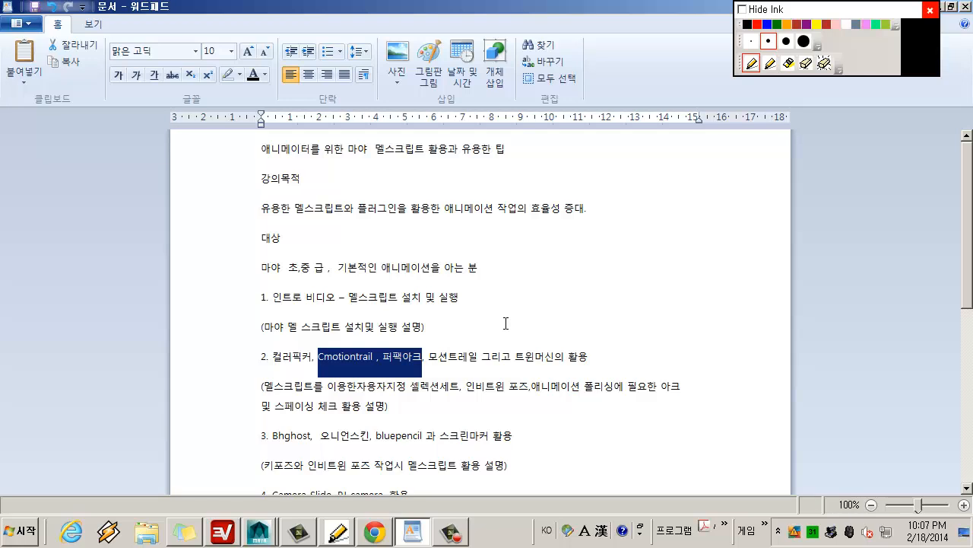
mouse_move(439, 357)
left_mouse_down()
mouse_move(463, 358)
mouse_move(443, 357)
left_mouse_up()
left_click(523, 344)
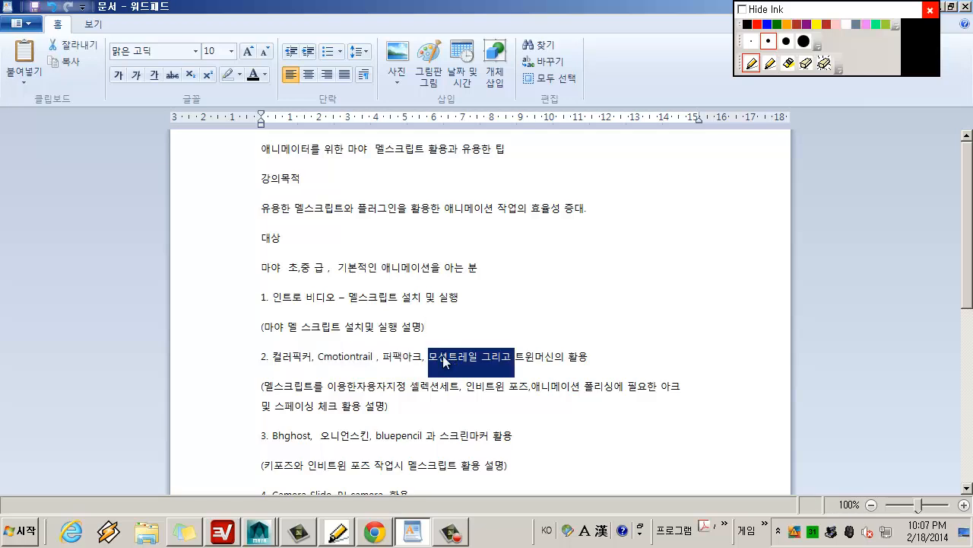
left_click(540, 346)
double_click(541, 355)
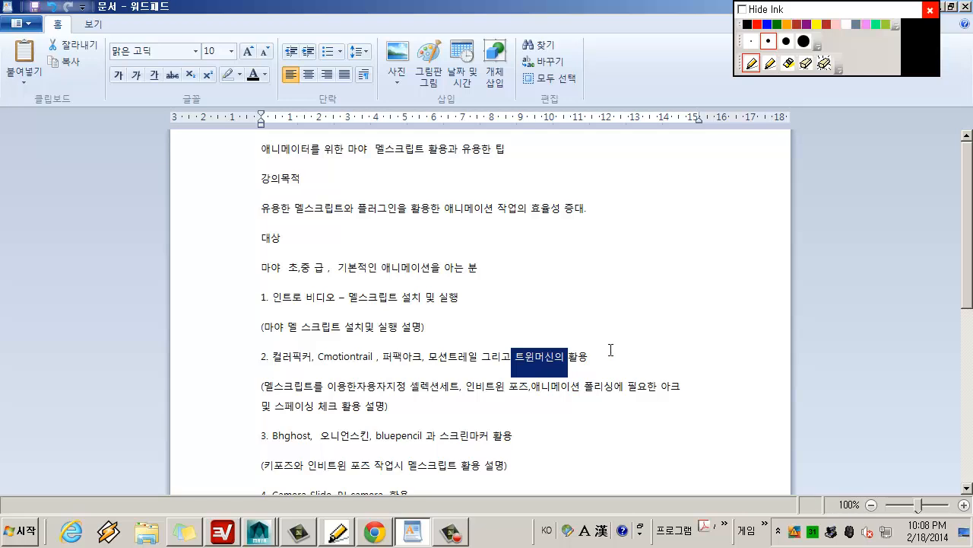
Step: Highlight the lesson 3 heading on Bhghost, onion skin, bluepencil and screen marker, and single out the word bluepencil
scroll(459, 429, "down", 1)
left_click(459, 428)
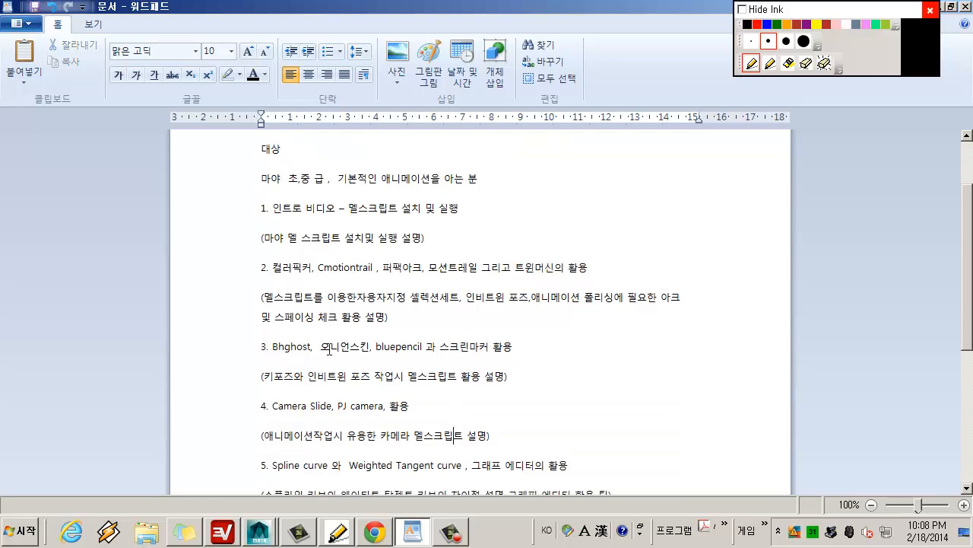
left_click_drag(267, 347, 503, 350)
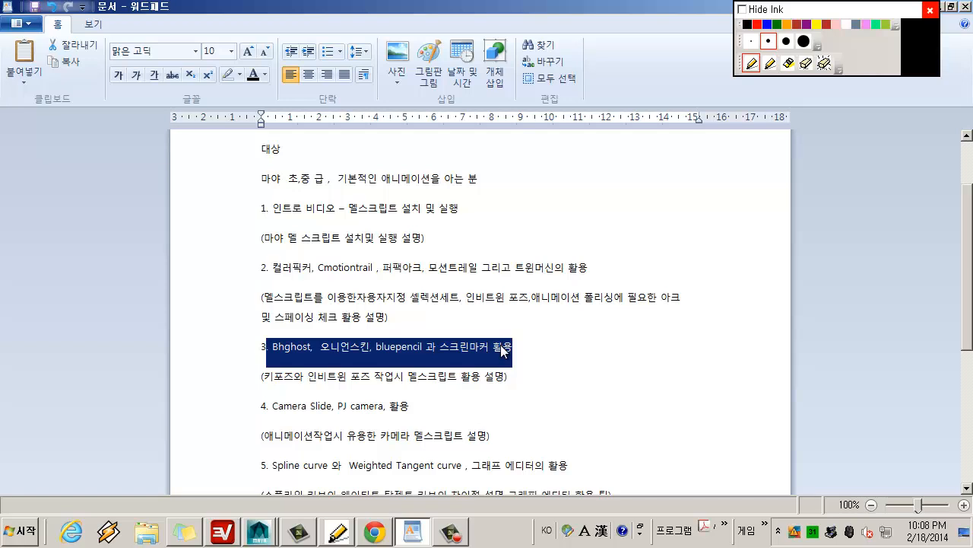
left_click(384, 349)
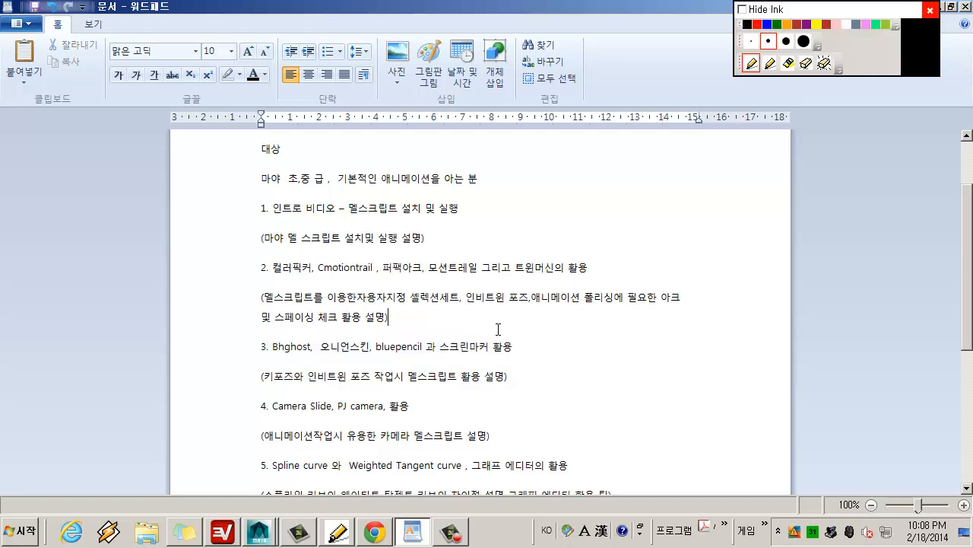
double_click(384, 349)
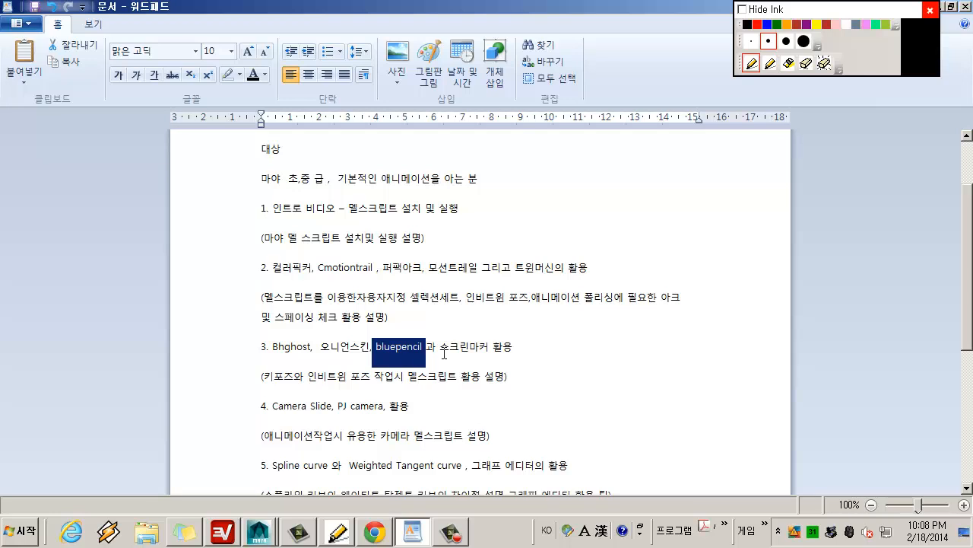
scroll(564, 430, "down", 1)
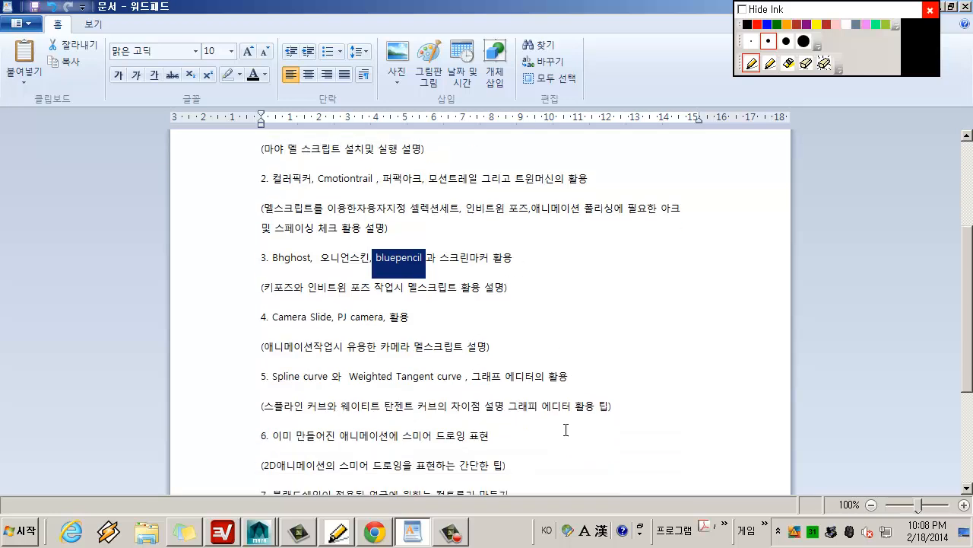
scroll(565, 430, "up", 1)
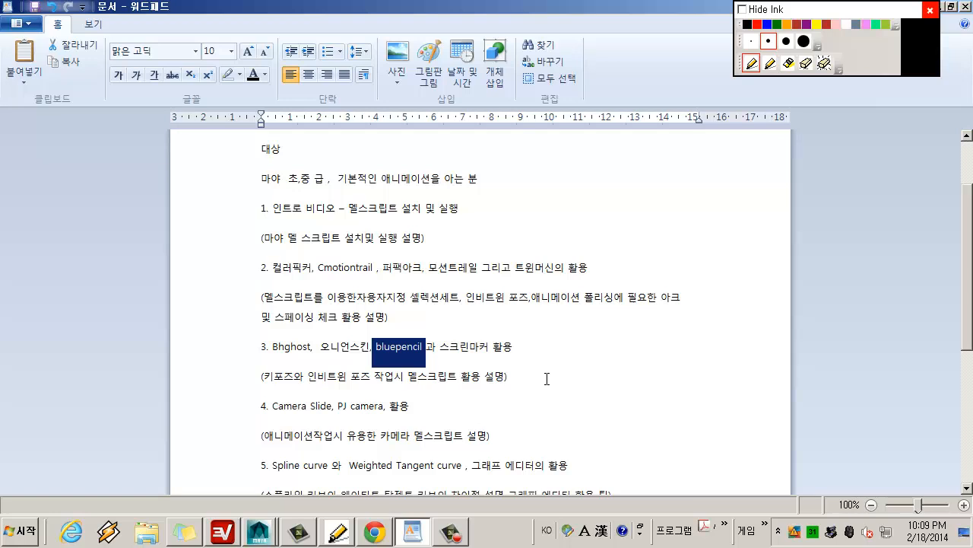
Step: Highlight the lesson 4 heading on Camera Slide and PJ camera, and "Spline curve 와 Weighted Tangent curve" in lesson 5
scroll(547, 378, "down", 1)
scroll(547, 378, "down", 1)
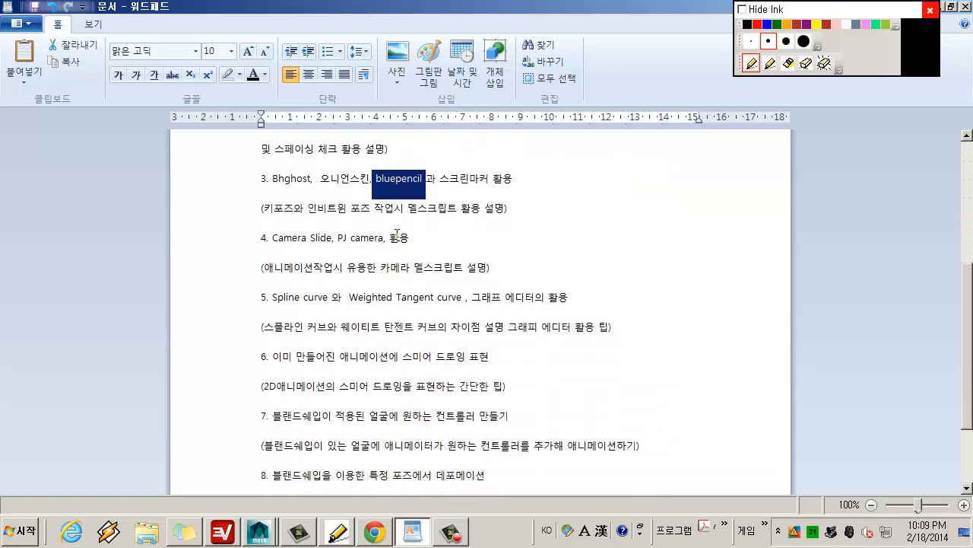
left_click_drag(411, 238, 255, 243)
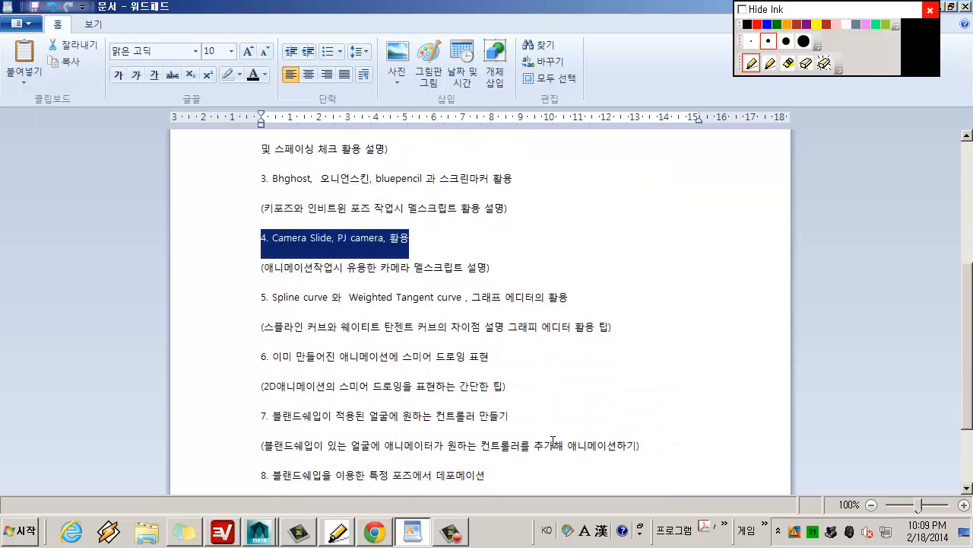
scroll(554, 442, "down", 1)
scroll(553, 442, "up", 1)
left_click_drag(263, 297, 474, 298)
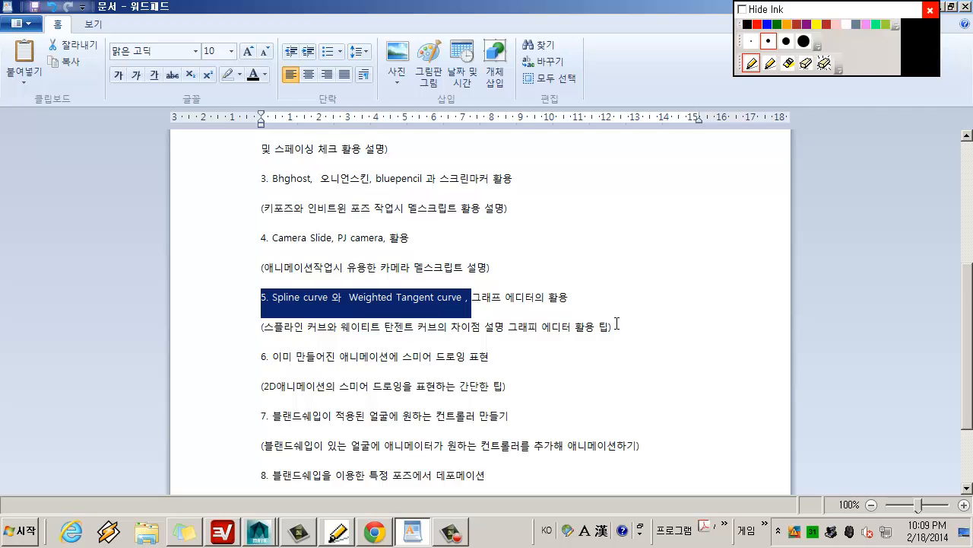
Step: Highlight the lesson 6 heading on smear drawing and the lesson 7 heading on adding controllers to a blend-shape face
left_click_drag(490, 357, 267, 362)
scroll(292, 395, "down", 3)
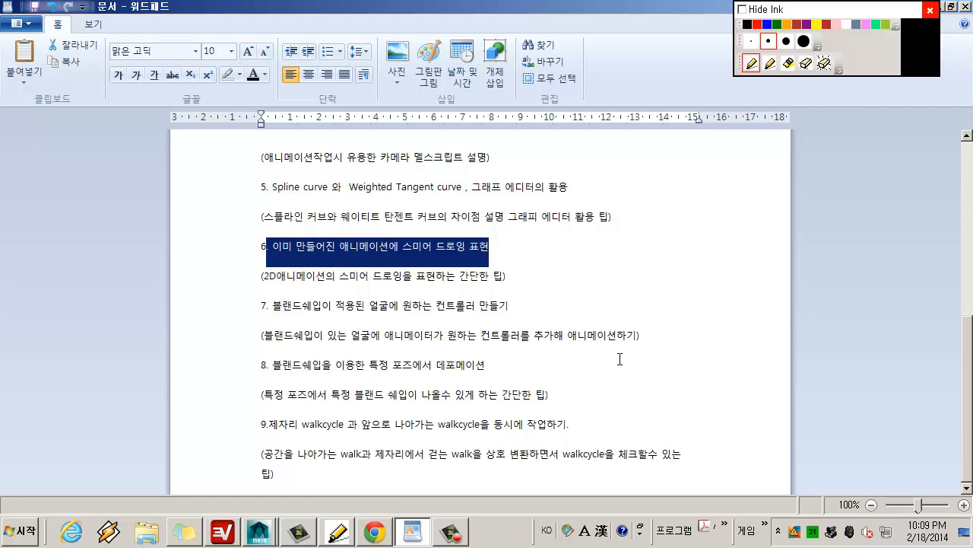
left_click_drag(521, 305, 266, 299)
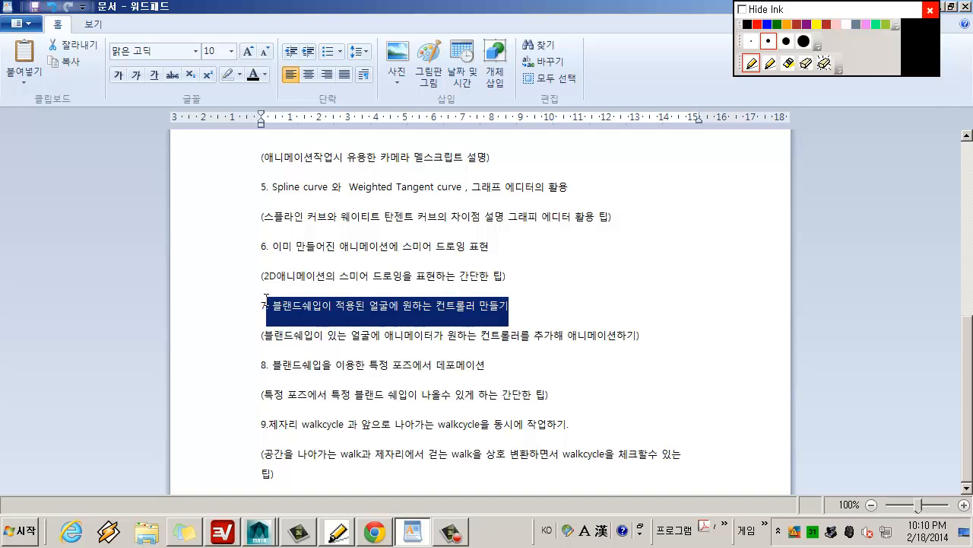
left_click(266, 299)
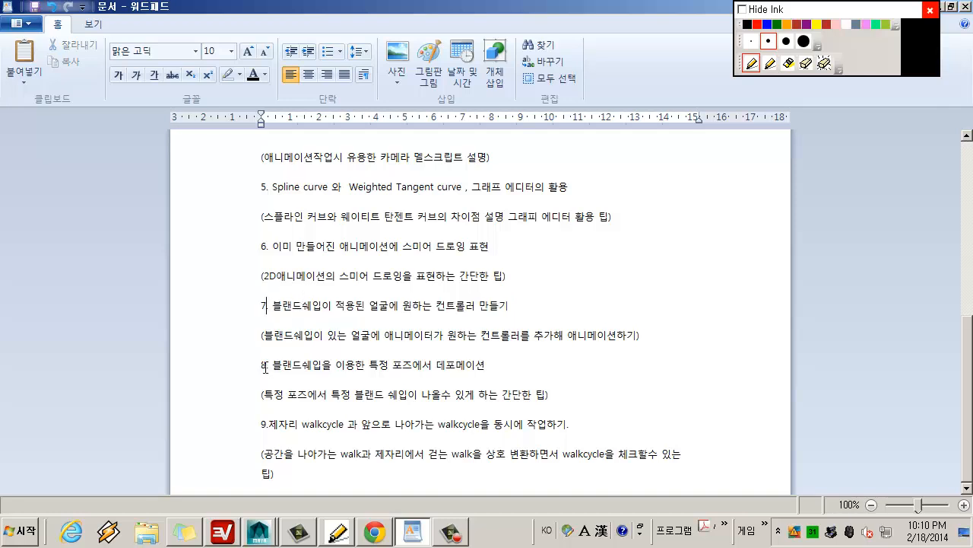
Step: Highlight the lesson 8 heading on blend-shape deformation and the lesson 9 heading on walkcycles, and return to the outline's beginning
left_click_drag(266, 367, 473, 372)
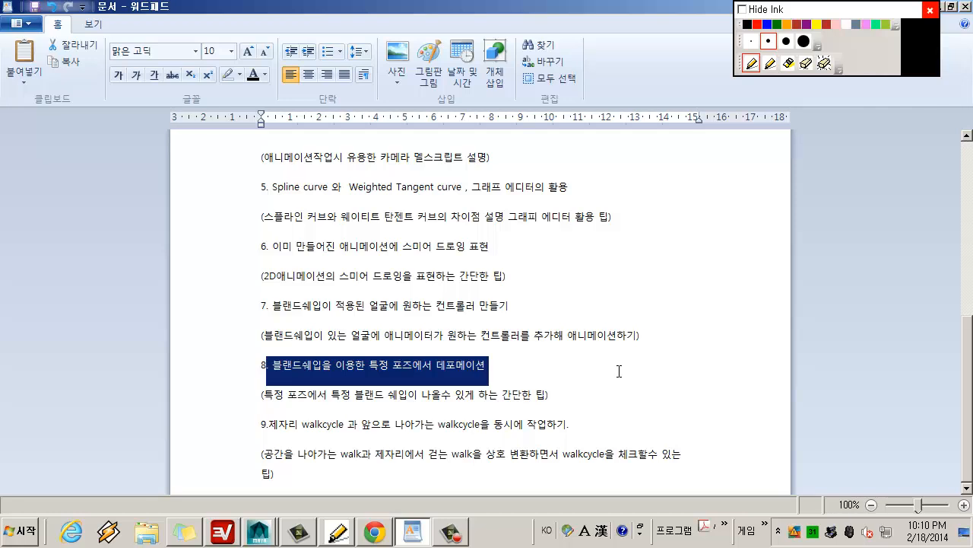
left_click(619, 371)
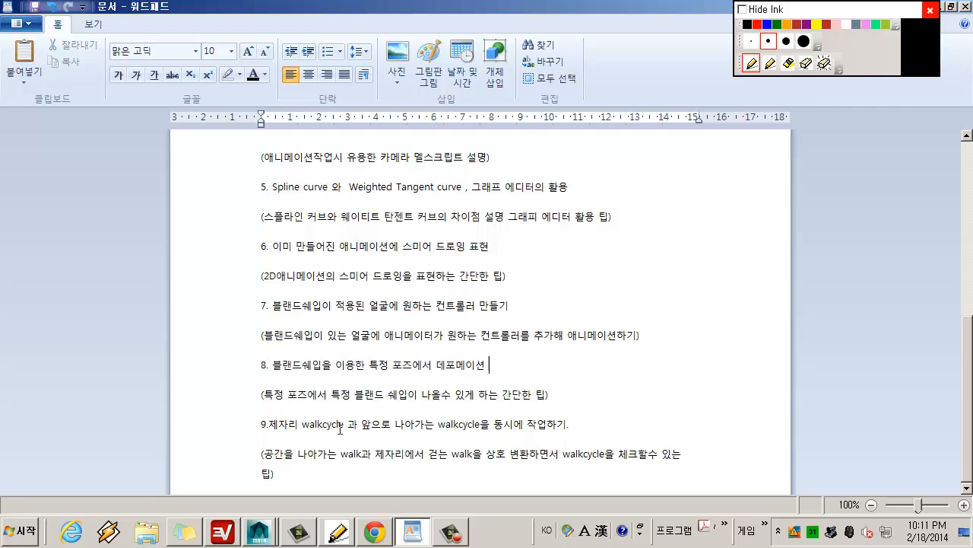
left_click_drag(262, 424, 606, 426)
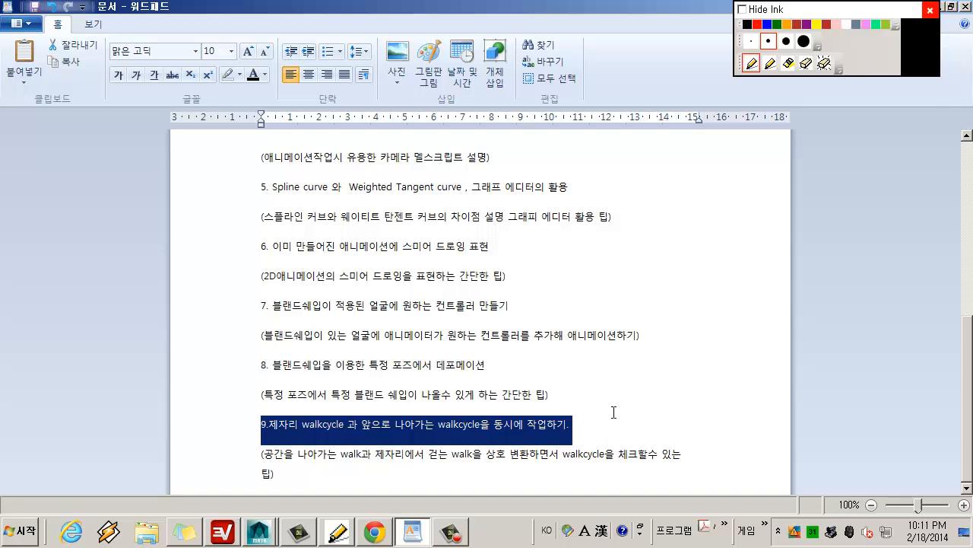
left_click(614, 412)
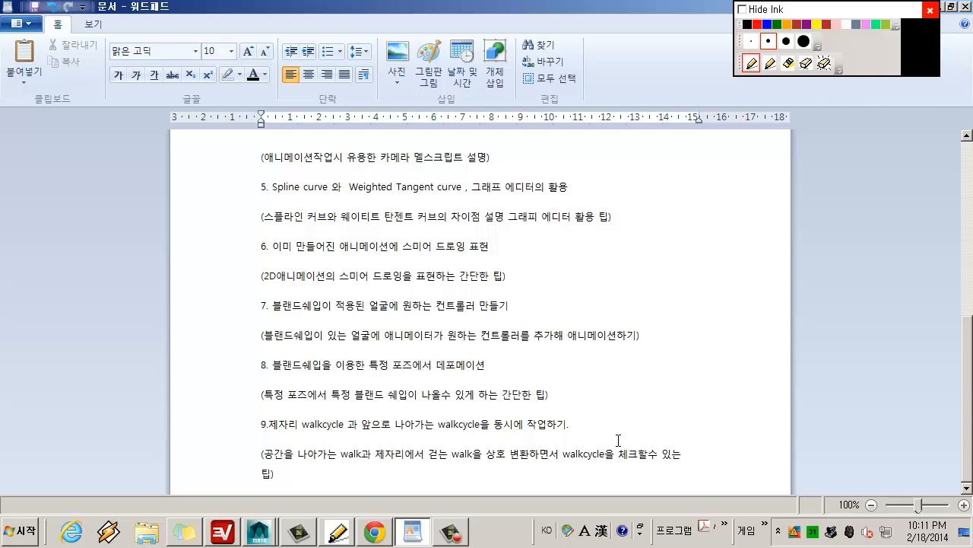
scroll(618, 441, "up", 5)
scroll(593, 441, "down", 5)
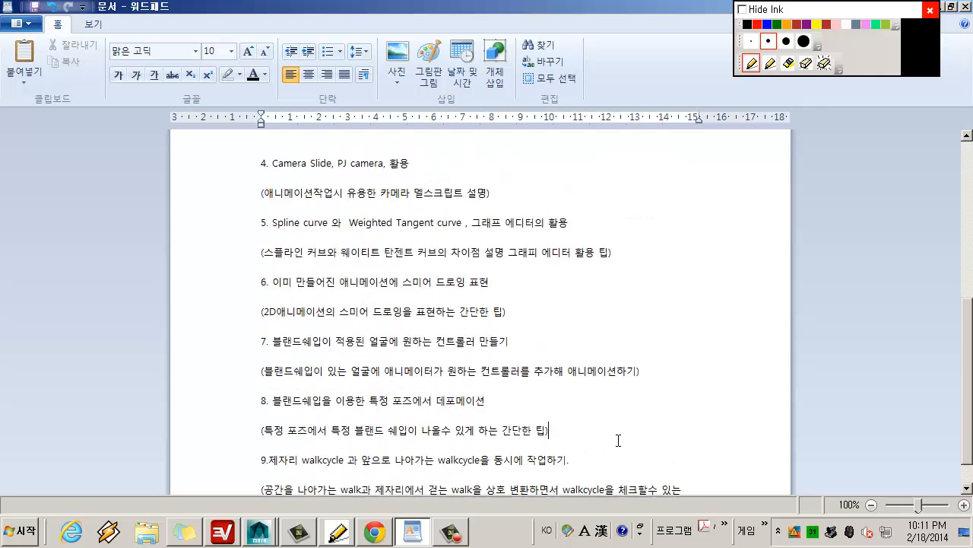
scroll(562, 448, "up", 5)
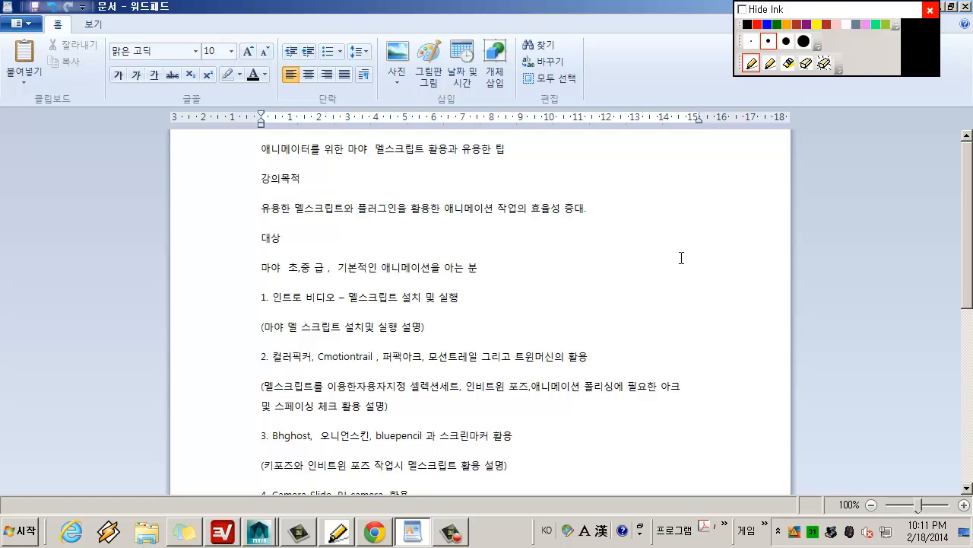
Step: Switch to Maya and draw a thick blue horizontal time line with end marks over the viewport, labelled "10 시간"
left_click_drag(834, 8, 815, 8)
left_click(938, 6)
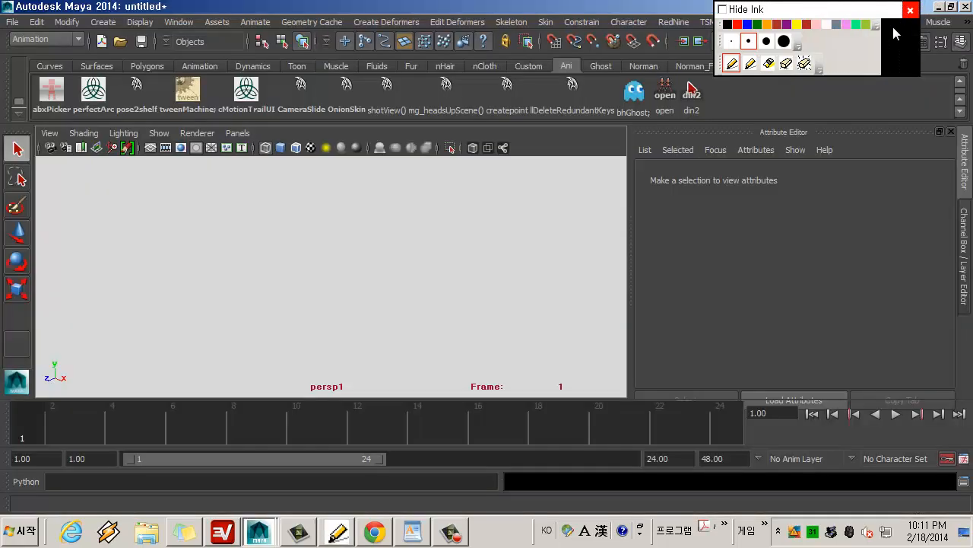
left_click(748, 25)
left_click(750, 63)
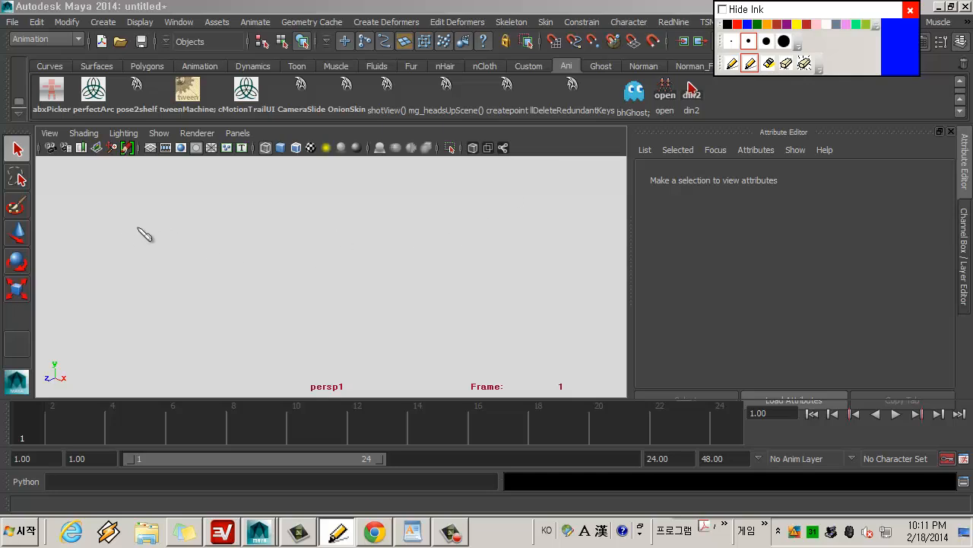
mouse_move(96, 221)
left_mouse_down()
mouse_move(111, 235)
mouse_move(307, 224)
mouse_move(585, 236)
mouse_move(587, 249)
left_mouse_up()
mouse_move(311, 172)
left_mouse_down()
mouse_move(300, 188)
mouse_move(406, 166)
mouse_move(426, 174)
mouse_move(416, 177)
mouse_move(422, 196)
left_mouse_up()
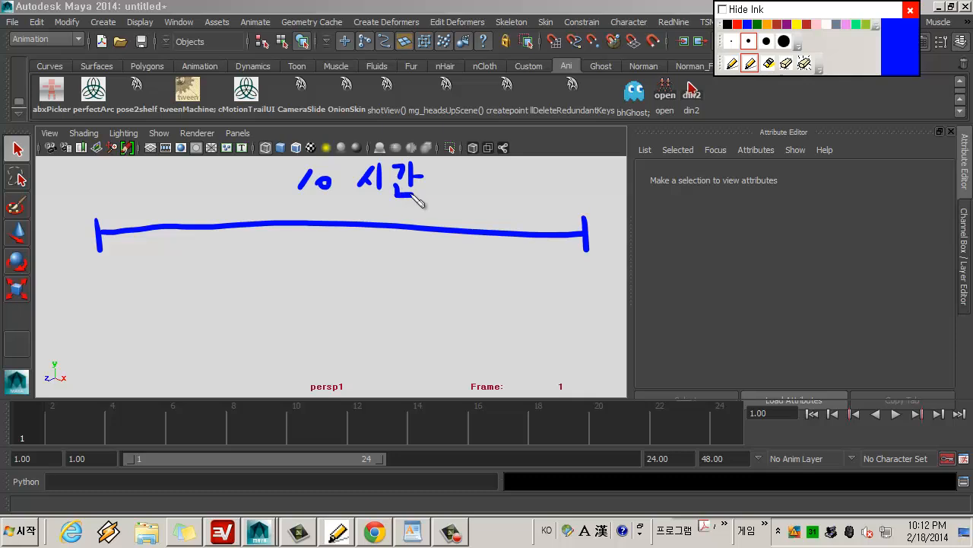
Step: Divide the line with the thinnest pen size, label the parts "7 시간" and "3시간", and draw an arrow along the longer part
left_click(731, 41)
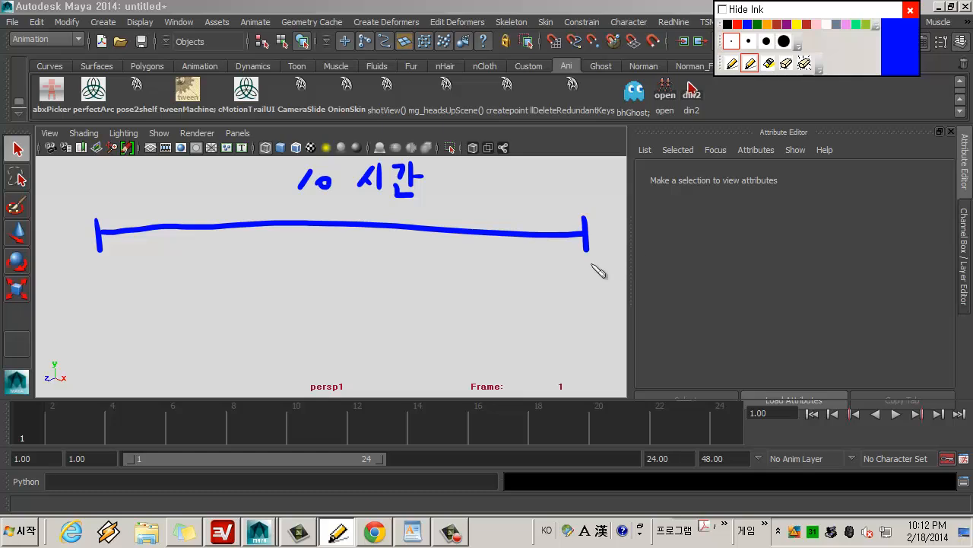
left_click_drag(433, 211, 434, 250)
mouse_move(245, 244)
left_mouse_down()
mouse_move(254, 268)
mouse_move(294, 268)
mouse_move(329, 251)
mouse_move(328, 269)
left_mouse_up()
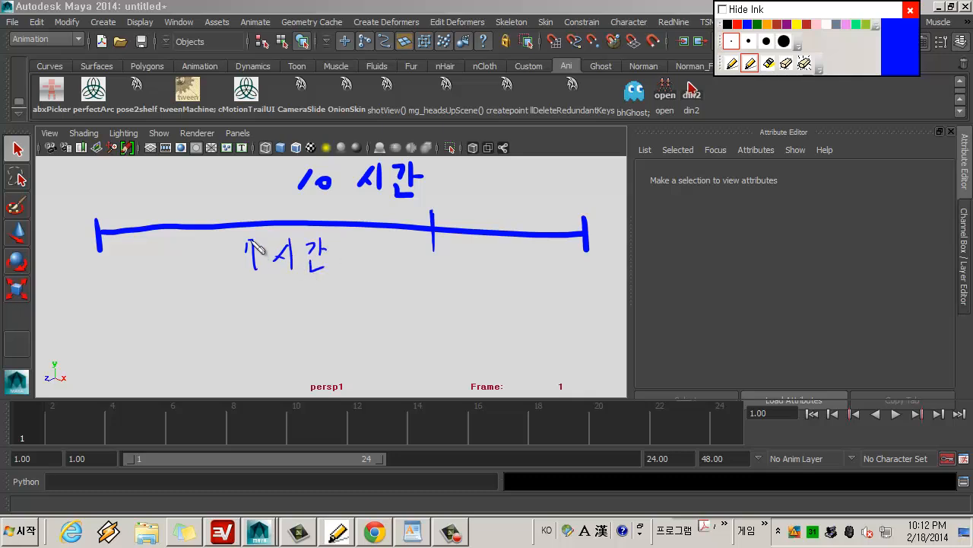
mouse_move(491, 250)
left_mouse_down()
mouse_move(502, 260)
mouse_move(493, 271)
mouse_move(511, 270)
left_mouse_up()
mouse_move(521, 258)
left_mouse_down()
mouse_move(532, 271)
mouse_move(557, 253)
left_mouse_up()
mouse_move(556, 245)
left_mouse_down()
mouse_move(549, 275)
mouse_move(558, 276)
left_mouse_up()
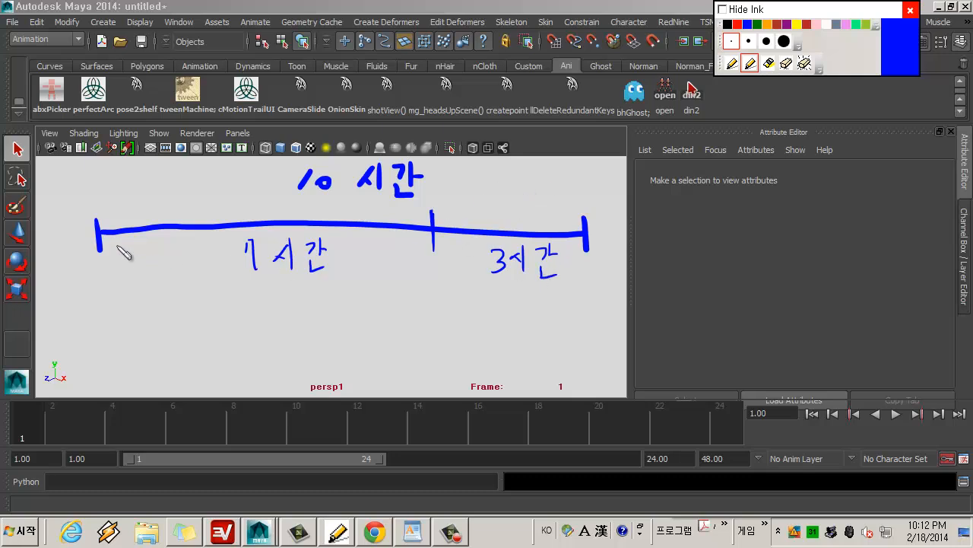
left_click_drag(110, 240, 422, 240)
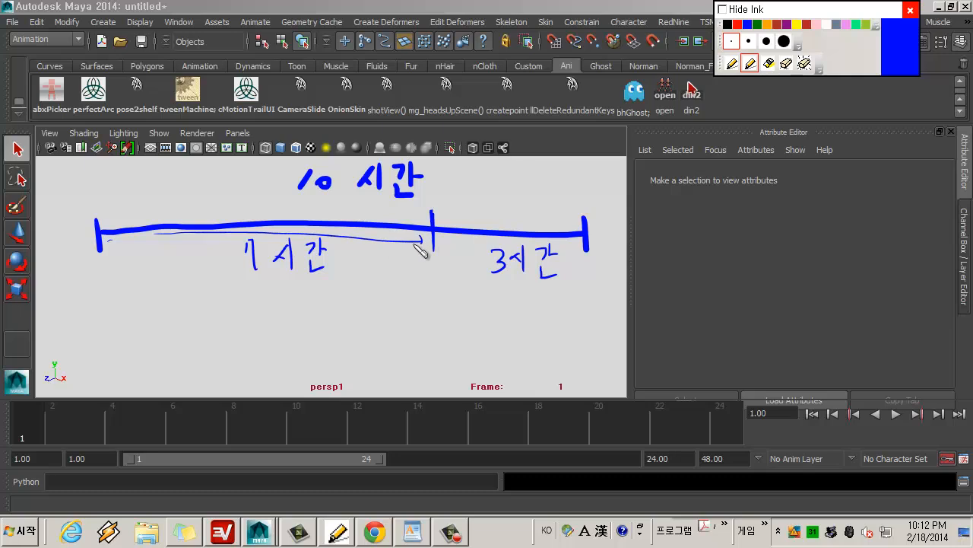
Step: Box the "3시간" label and draw a curved arrow from it to a newly marked-off section at the time line's start
mouse_move(527, 218)
left_mouse_down()
mouse_move(474, 222)
mouse_move(560, 230)
mouse_move(563, 294)
left_mouse_up()
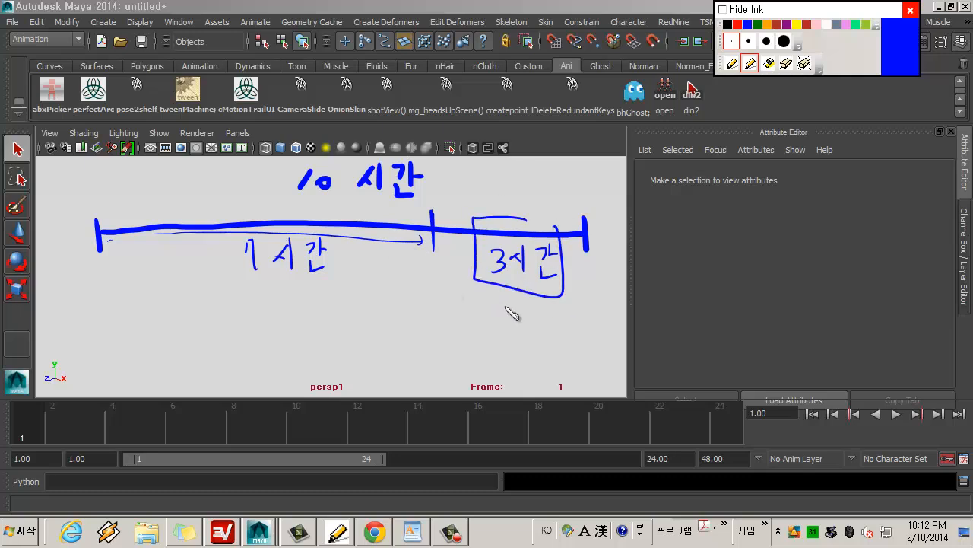
mouse_move(503, 290)
left_mouse_down()
mouse_move(391, 337)
mouse_move(152, 269)
mouse_move(164, 286)
left_mouse_up()
left_click_drag(174, 216, 178, 247)
Step: Label the time line's first section "pre" and write "polishing" beneath the boxed "3시간"
mouse_move(105, 182)
left_mouse_down()
mouse_move(105, 209)
mouse_move(108, 199)
left_mouse_up()
left_click_drag(127, 179, 129, 193)
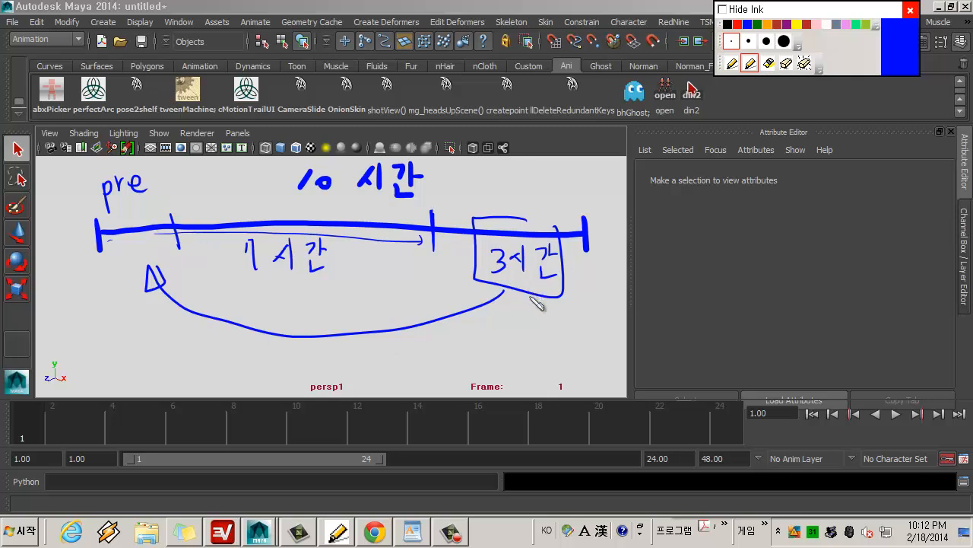
mouse_move(505, 319)
left_mouse_down()
mouse_move(509, 348)
mouse_move(523, 315)
mouse_move(578, 334)
mouse_move(591, 326)
mouse_move(615, 352)
mouse_move(608, 344)
left_mouse_up()
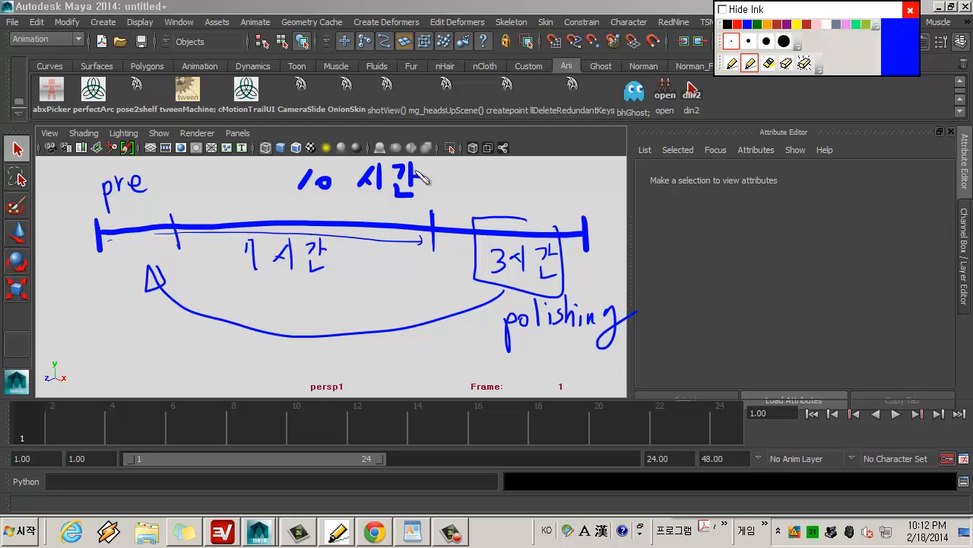
Step: Emphasize the "10 시간", "7 시간" and "3시간" labels with outlines and draw arrows from "3시간" to the line's start and to "polishing"
mouse_move(450, 160)
left_mouse_down()
mouse_move(296, 159)
mouse_move(360, 202)
mouse_move(435, 162)
mouse_move(454, 207)
left_mouse_up()
left_click_drag(498, 148, 465, 206)
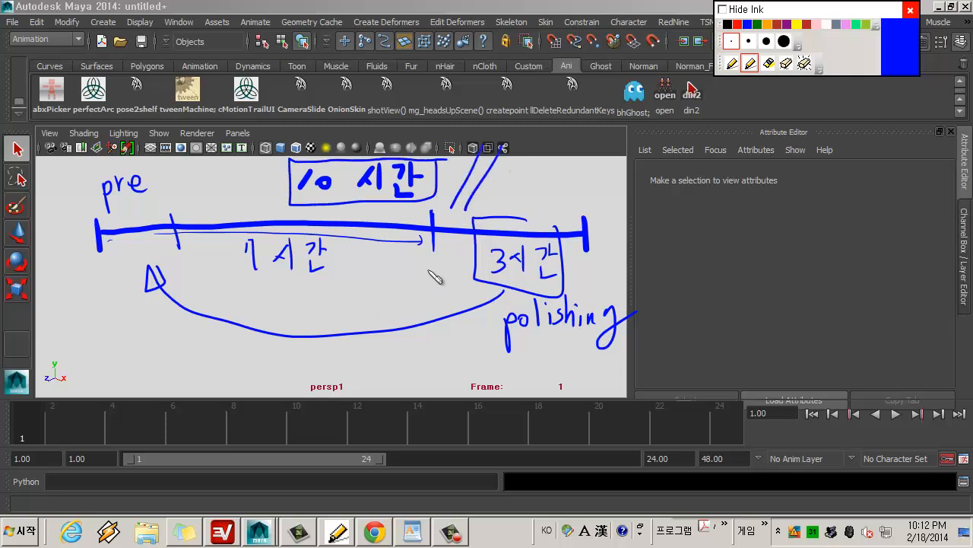
mouse_move(436, 258)
left_mouse_down()
mouse_move(289, 298)
mouse_move(228, 225)
mouse_move(397, 278)
mouse_move(382, 280)
left_mouse_up()
mouse_move(577, 192)
left_mouse_down()
mouse_move(458, 255)
mouse_move(578, 209)
left_mouse_up()
mouse_move(478, 292)
left_mouse_down()
mouse_move(334, 357)
mouse_move(142, 293)
mouse_move(473, 319)
mouse_move(493, 342)
left_mouse_up()
left_click_drag(495, 327, 488, 349)
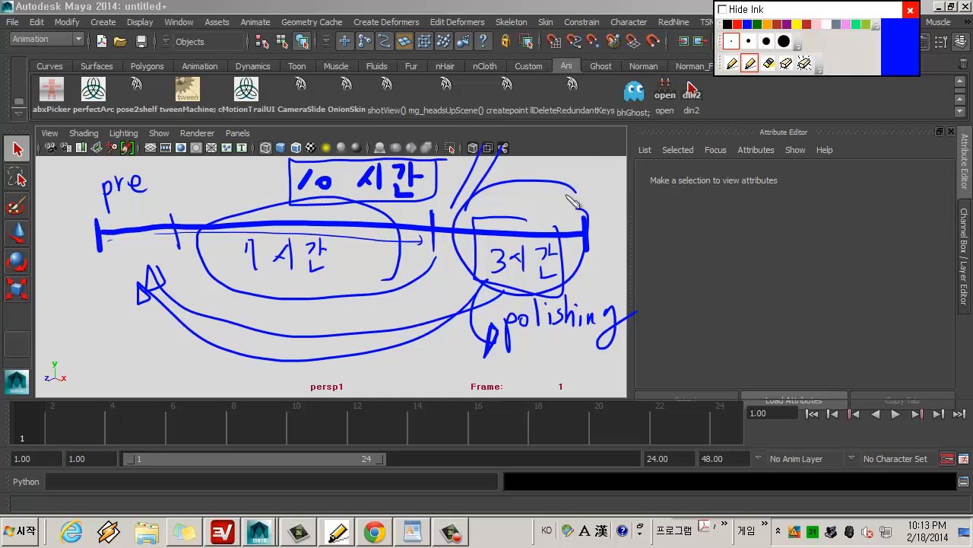
Step: Write "10시" and "7시" beneath the time line and outline both
mouse_move(412, 347)
left_mouse_down()
mouse_move(408, 365)
mouse_move(423, 349)
mouse_move(441, 363)
left_mouse_up()
left_click_drag(449, 354, 460, 367)
left_click_drag(359, 369, 372, 384)
mouse_move(381, 373)
left_mouse_down()
mouse_move(386, 382)
mouse_move(414, 377)
mouse_move(356, 403)
mouse_move(400, 356)
mouse_move(369, 407)
mouse_move(389, 352)
mouse_move(399, 392)
mouse_move(410, 328)
mouse_move(438, 380)
left_mouse_up()
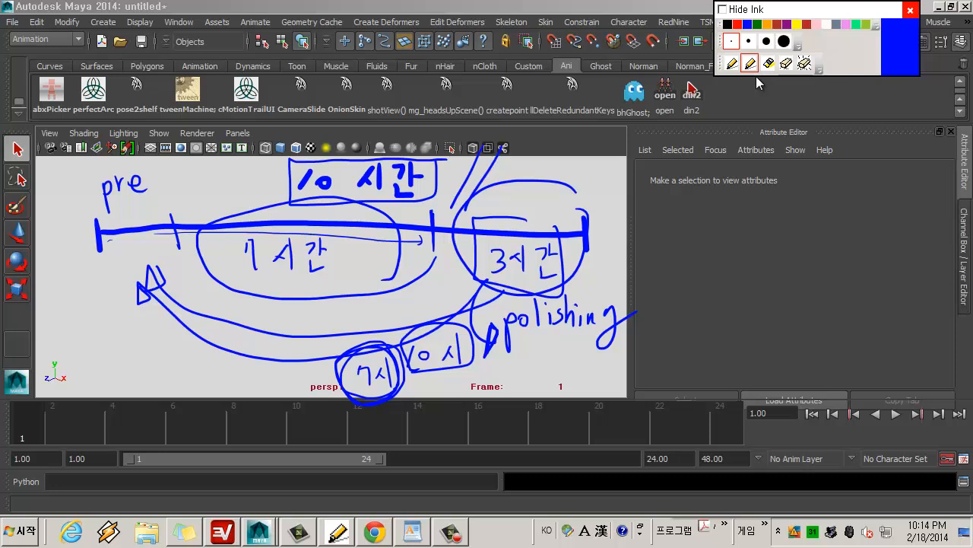
Step: Clear all ink from the screen and switch to Chrome with the Creative Crash website
left_click(805, 63)
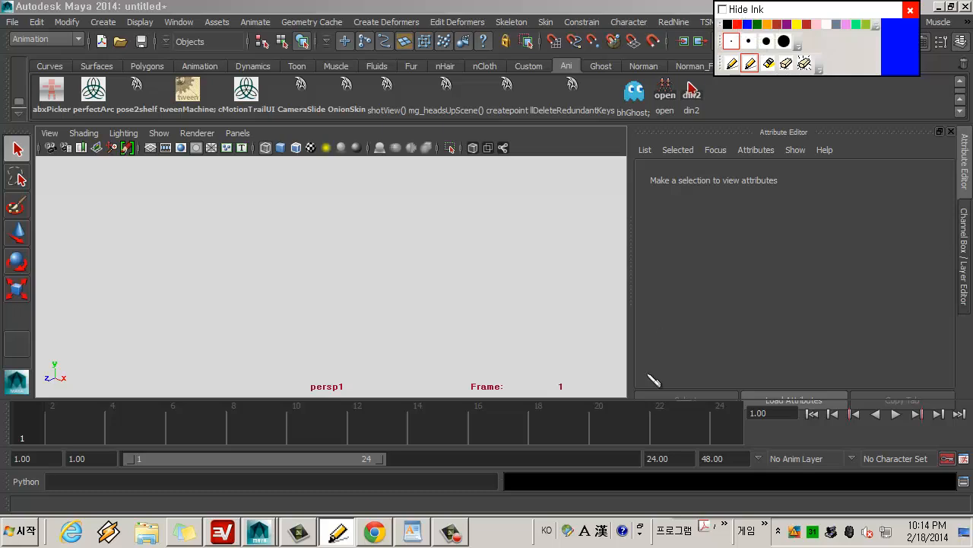
left_click(732, 63)
left_click(375, 534)
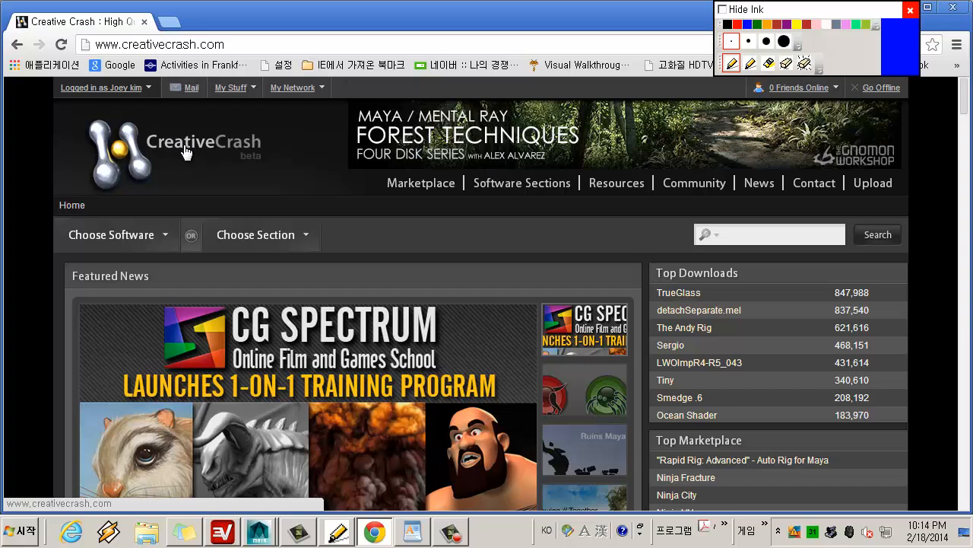
left_click(751, 65)
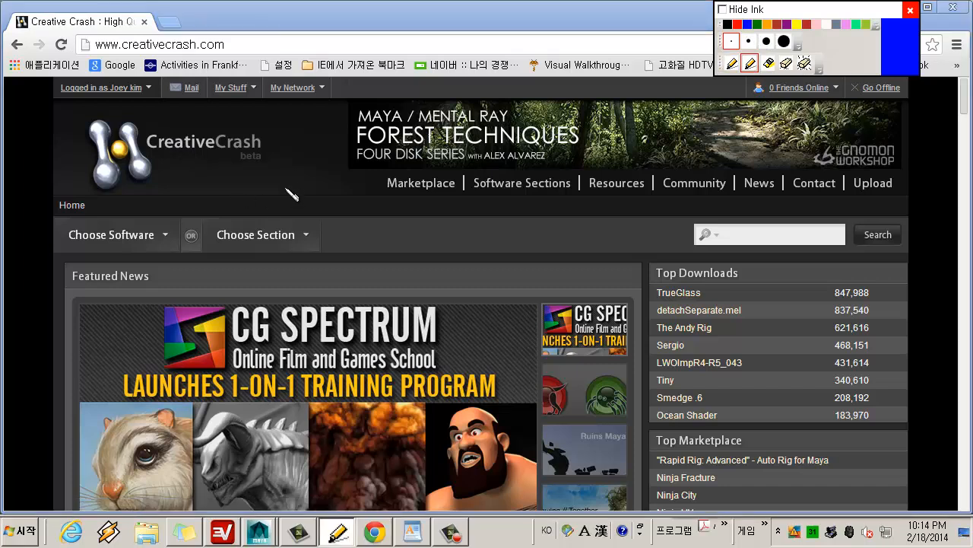
mouse_move(257, 35)
left_mouse_down()
mouse_move(129, 28)
mouse_move(82, 36)
mouse_move(81, 56)
mouse_move(183, 69)
mouse_move(243, 47)
mouse_move(238, 31)
left_mouse_up()
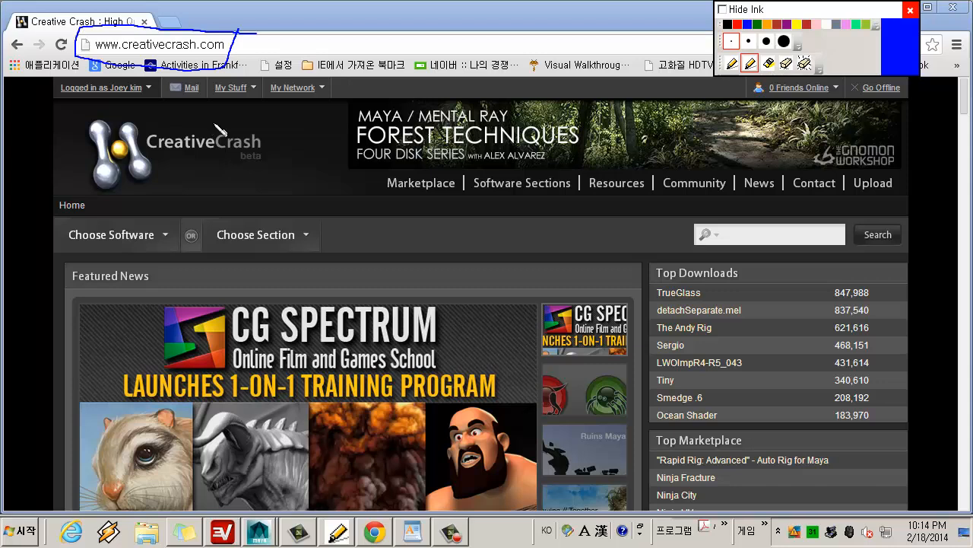
left_click(805, 64)
left_click(732, 64)
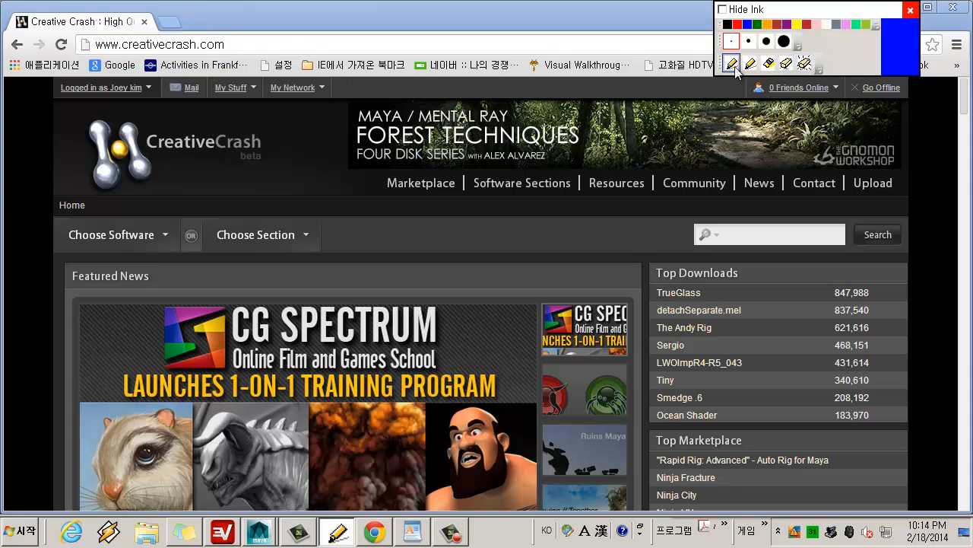
Step: Reload the Creative Crash home page and choose maya as the 3d software
left_click(240, 90)
left_click(181, 155)
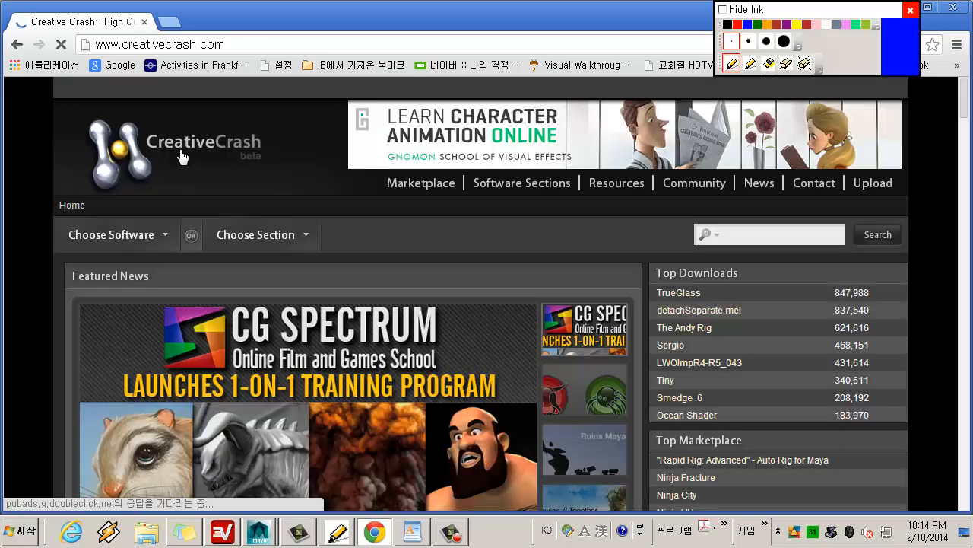
left_click(164, 239)
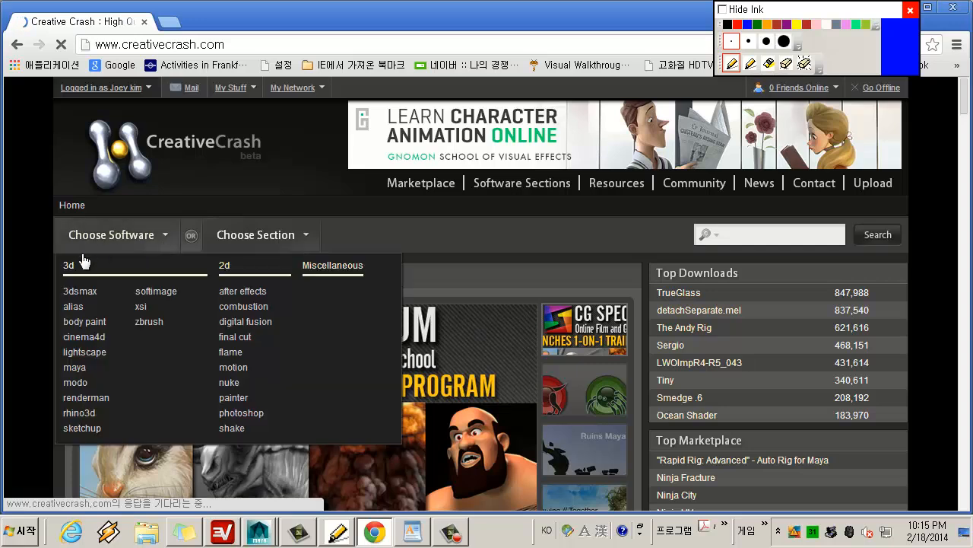
left_click(74, 368)
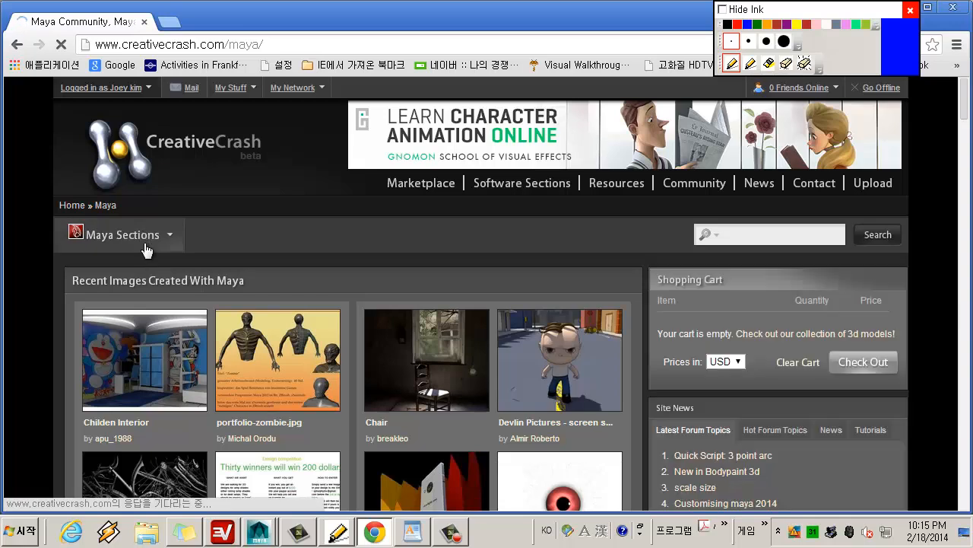
Step: Open Maya's Free Downloads and narrow them to the Scripts / Plugins category
left_click(144, 236)
left_click(105, 262)
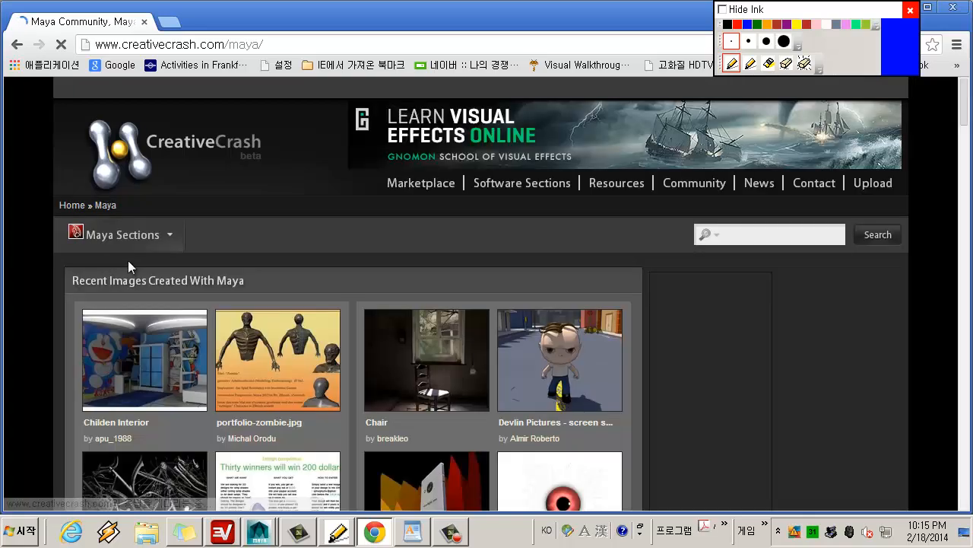
left_click(128, 237)
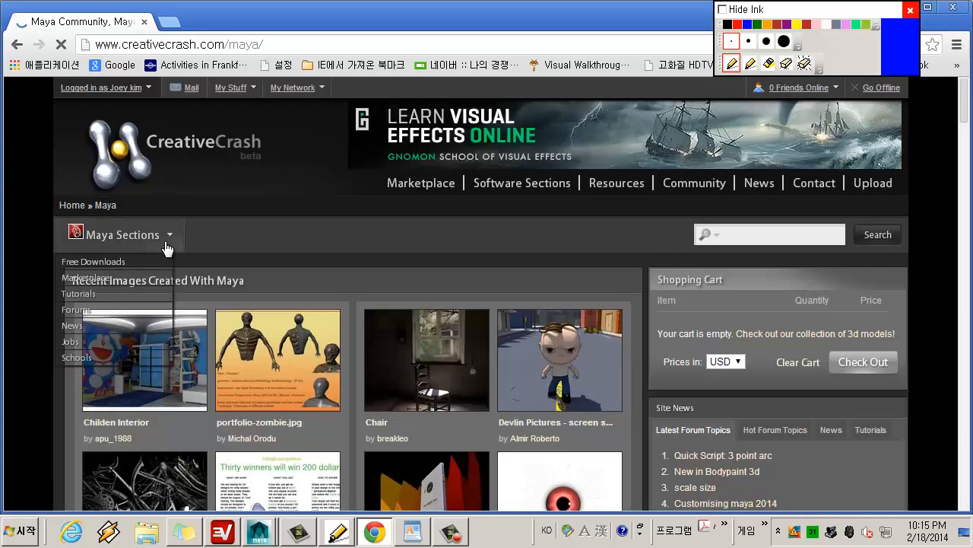
left_click(117, 261)
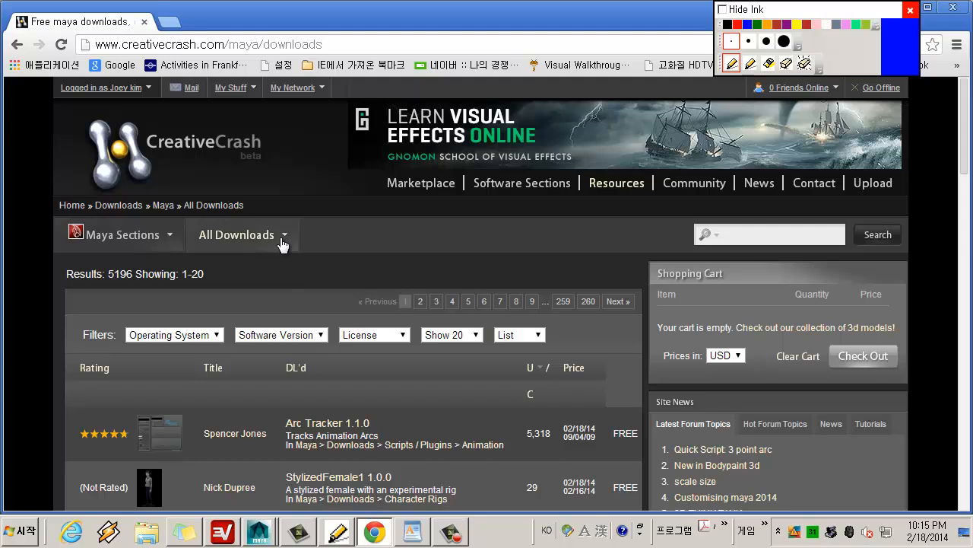
left_click(282, 241)
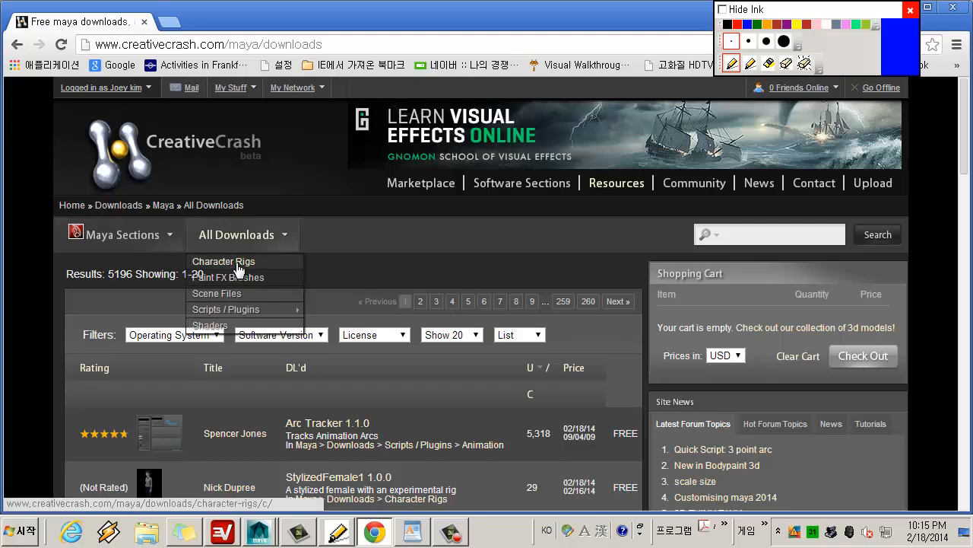
left_click(229, 310)
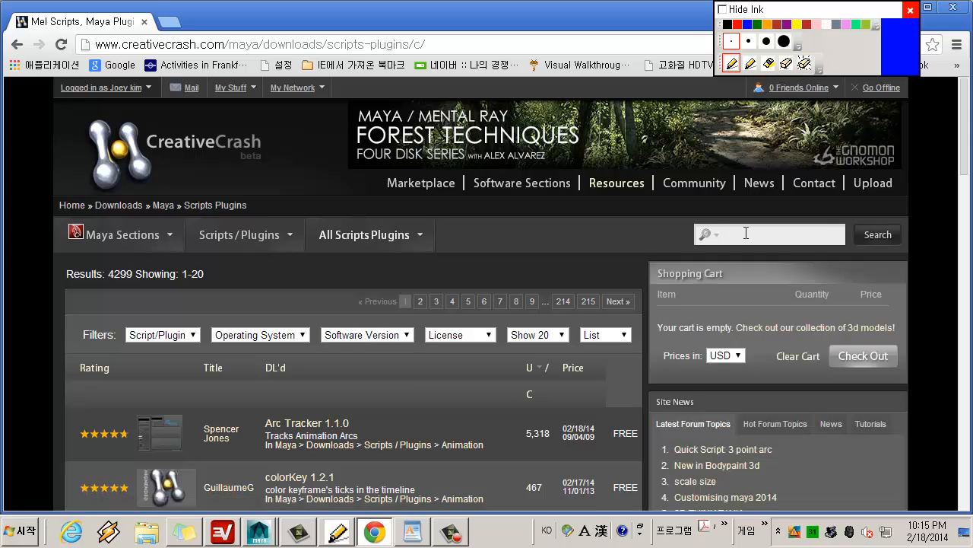
Step: Enter "joint" and "camera" as example search terms in the site search, clearing each one again
type("joint")
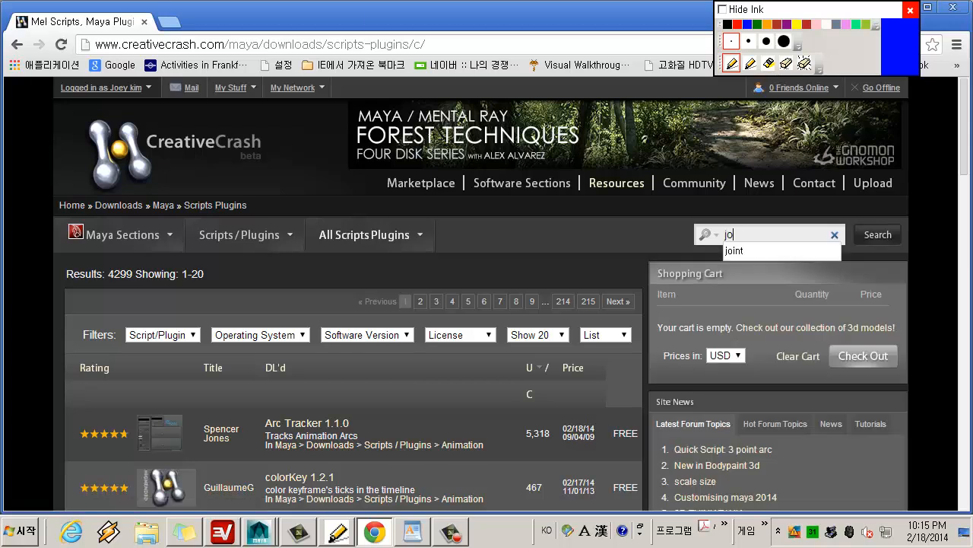
key("BackSpace")
key("BackSpace")
key("BackSpace")
key("BackSpace")
key("BackSpace")
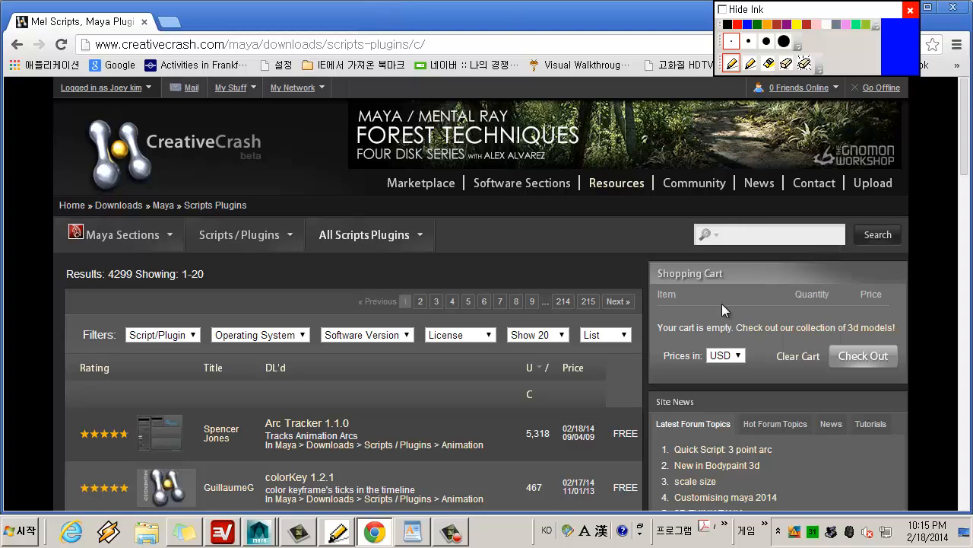
type("camera")
key("BackSpace")
key("BackSpace")
key("BackSpace")
key("BackSpace")
key("BackSpace")
key("BackSpace")
Step: Examine the prices of the first listed scripts, highlighting the price of Arc Tracker 1.1.0
scroll(483, 354, "down", 2)
scroll(482, 354, "down", 1)
scroll(483, 354, "up", 2)
scroll(483, 354, "down", 2)
scroll(457, 221, "up", 2)
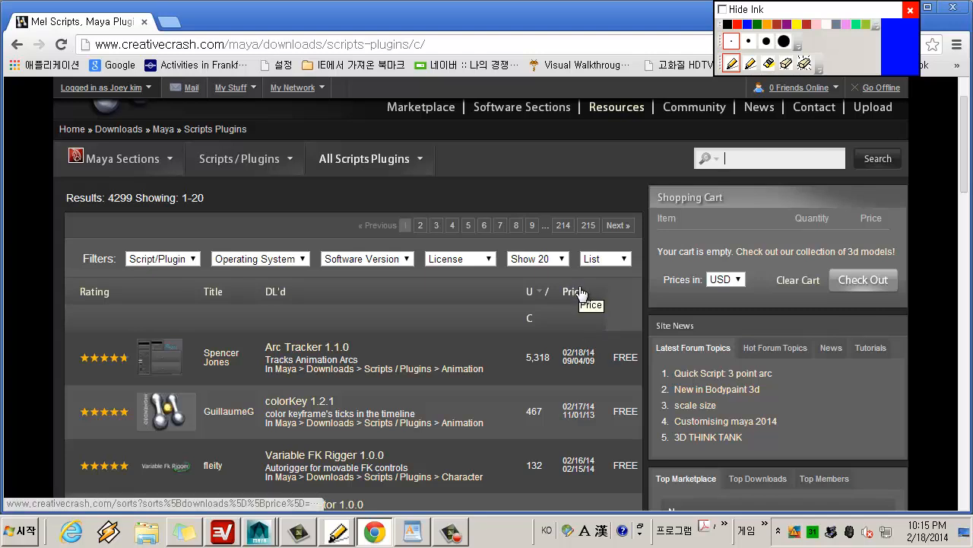
double_click(625, 356)
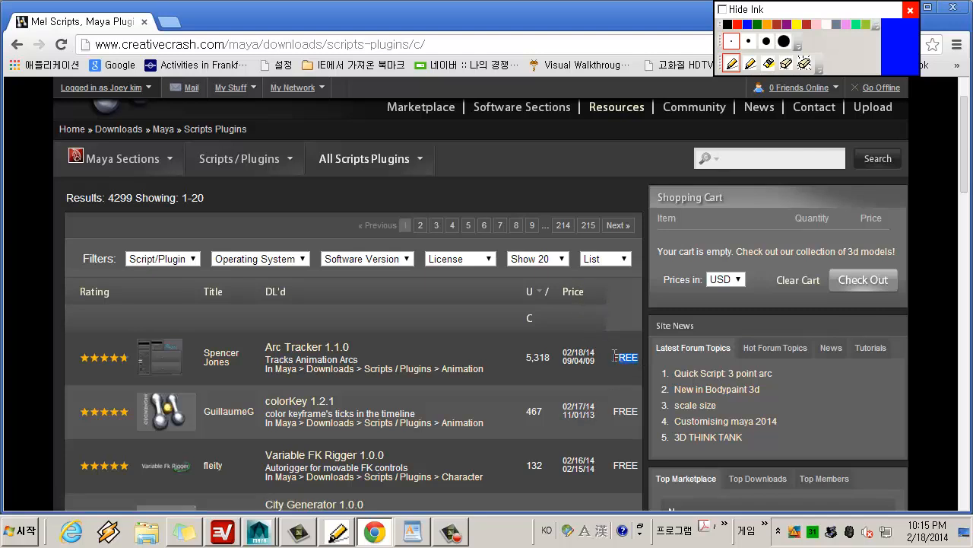
scroll(607, 411, "down", 2)
scroll(617, 365, "down", 1)
scroll(616, 378, "up", 2)
scroll(617, 388, "down", 2)
scroll(618, 395, "up", 4)
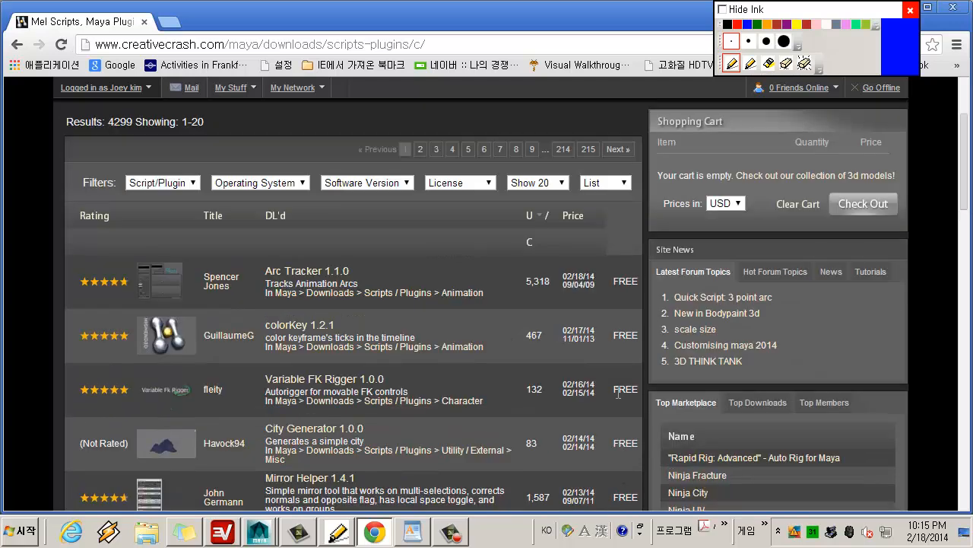
Step: Browse the whole page of scripts and plugins with their descriptions and ratings, and return to the list's beginning
scroll(616, 391, "down", 2)
scroll(614, 388, "down", 4)
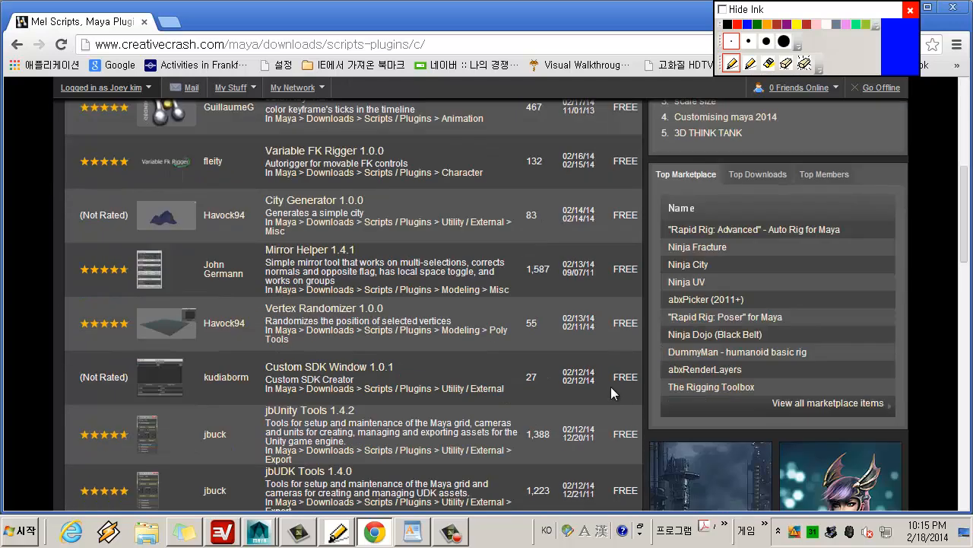
scroll(571, 376, "up", 5)
scroll(392, 361, "down", 3)
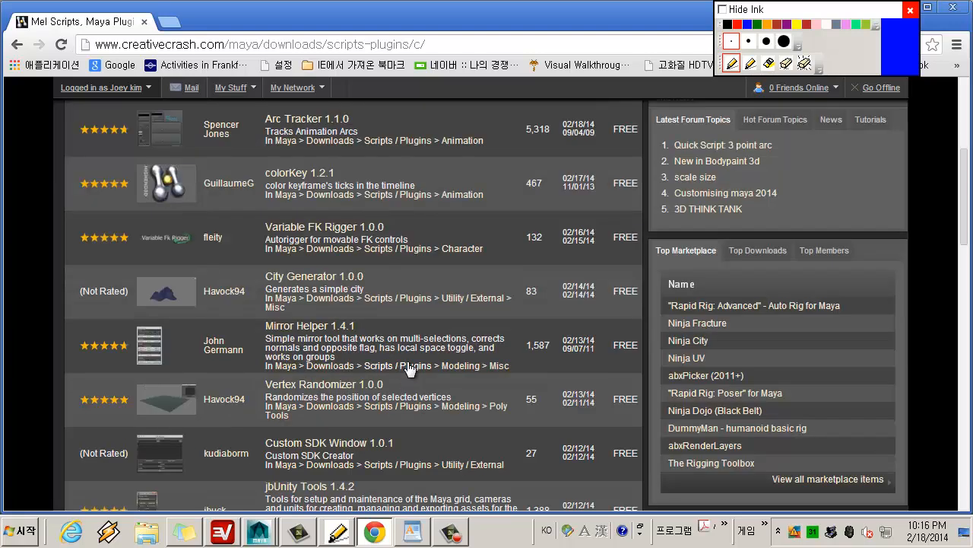
scroll(407, 365, "down", 4)
scroll(408, 357, "up", 7)
scroll(408, 356, "down", 3)
scroll(408, 357, "down", 3)
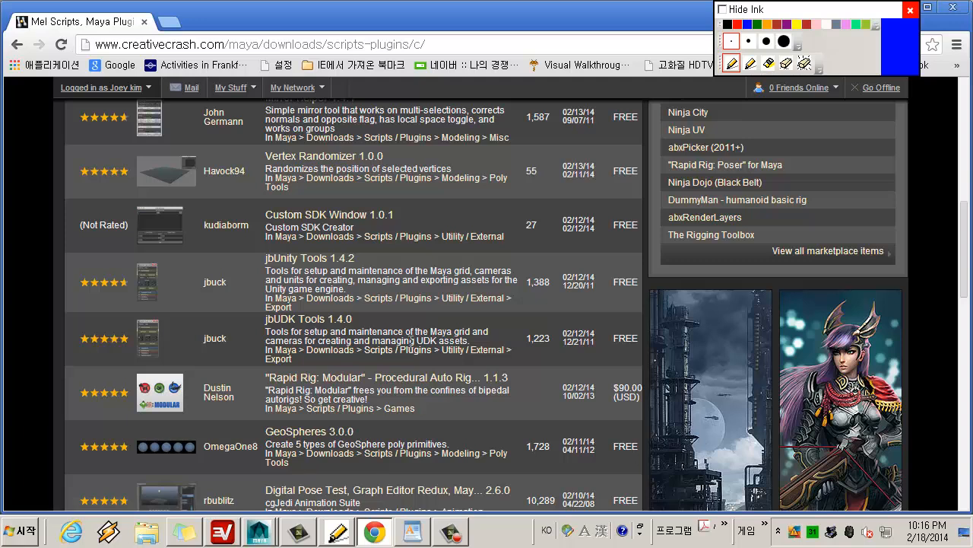
scroll(409, 344, "down", 1)
scroll(407, 339, "down", 5)
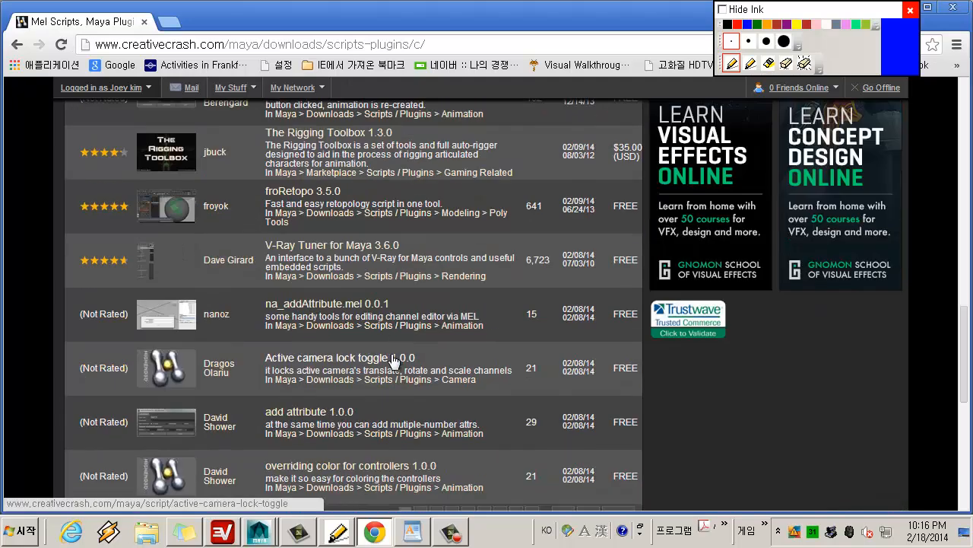
scroll(500, 384, "down", 5)
scroll(500, 384, "up", 5)
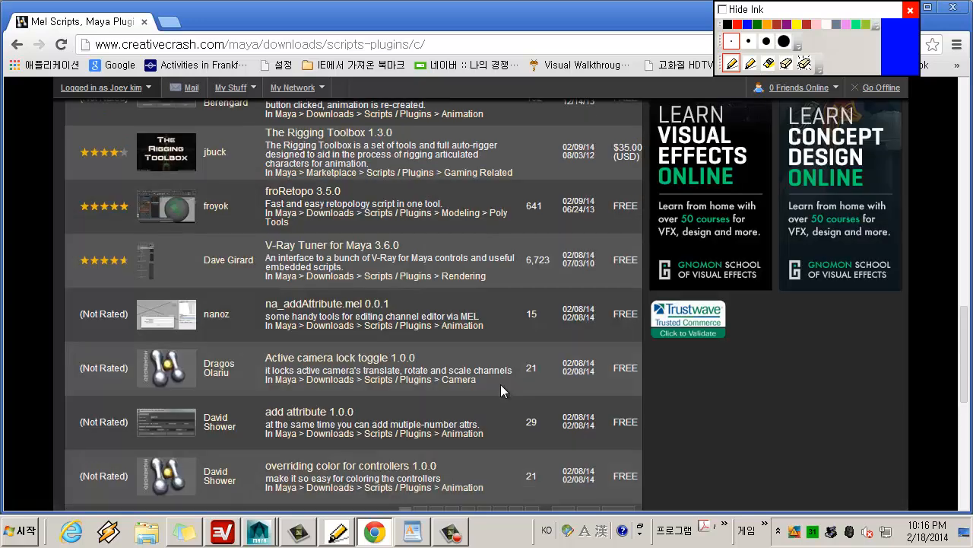
scroll(500, 384, "up", 15)
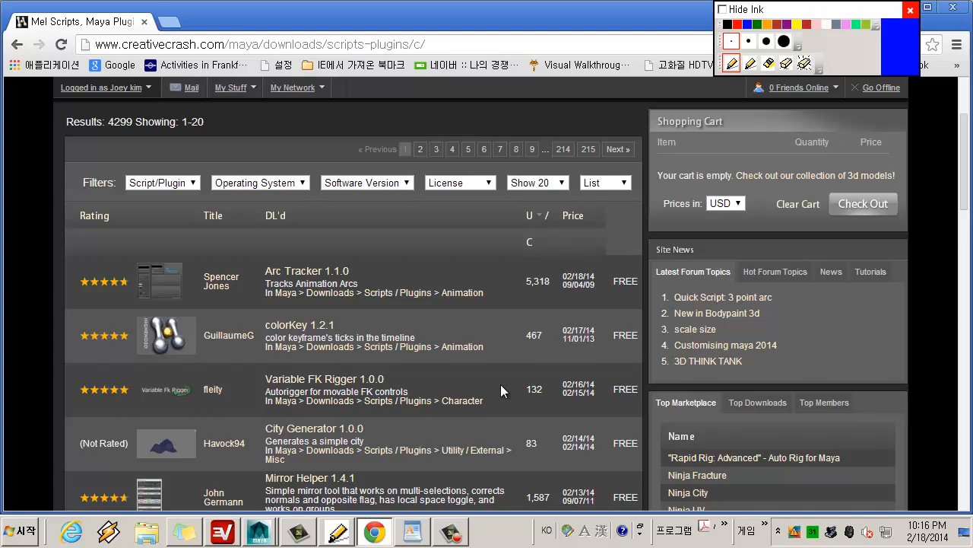
scroll(500, 396, "up", 1)
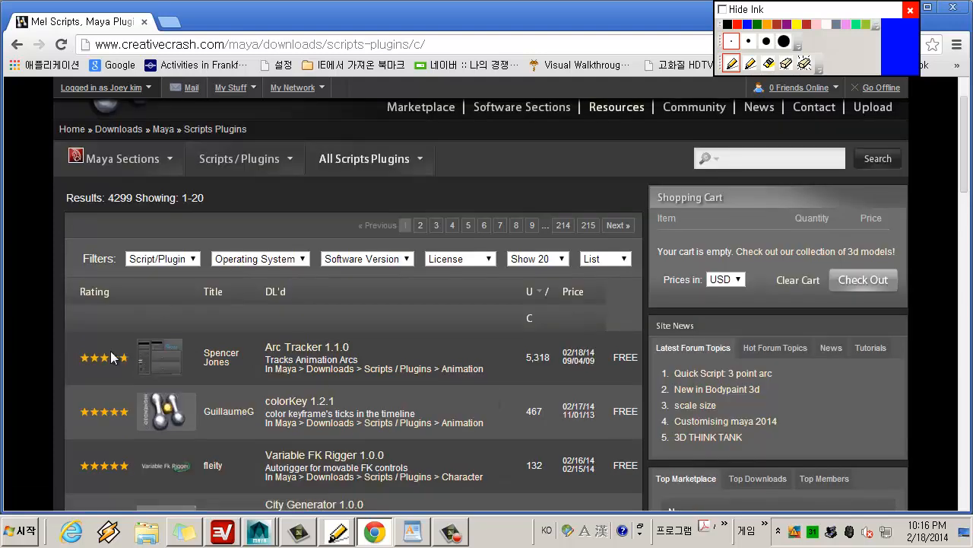
Step: Open the Arc Tracker 1.1.0 page and examine its preview image, file details and description
left_click(319, 346)
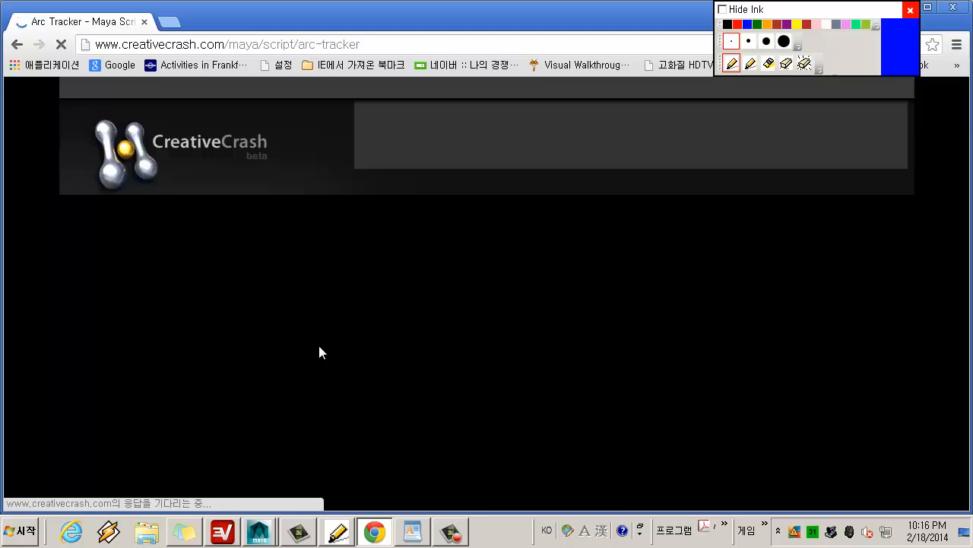
scroll(321, 351, "down", 3)
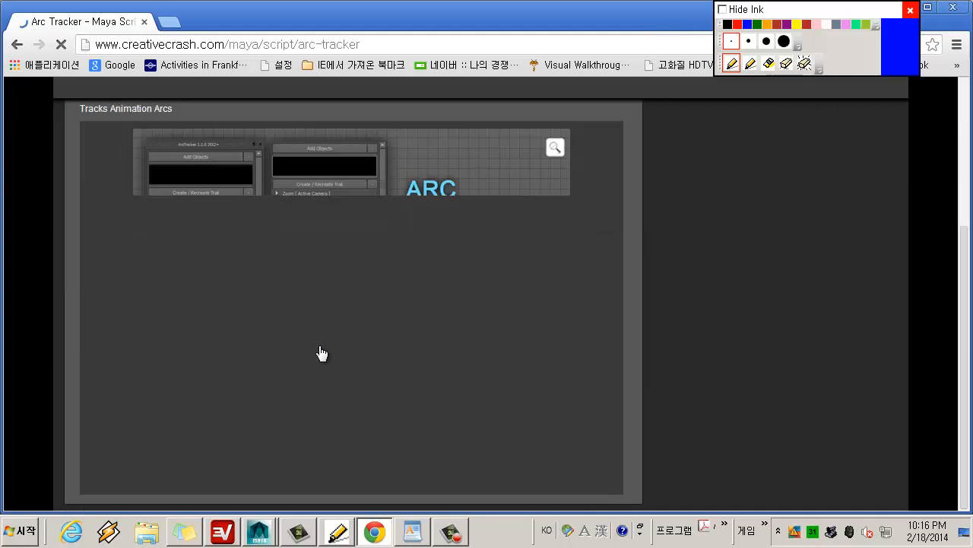
scroll(573, 376, "down", 3)
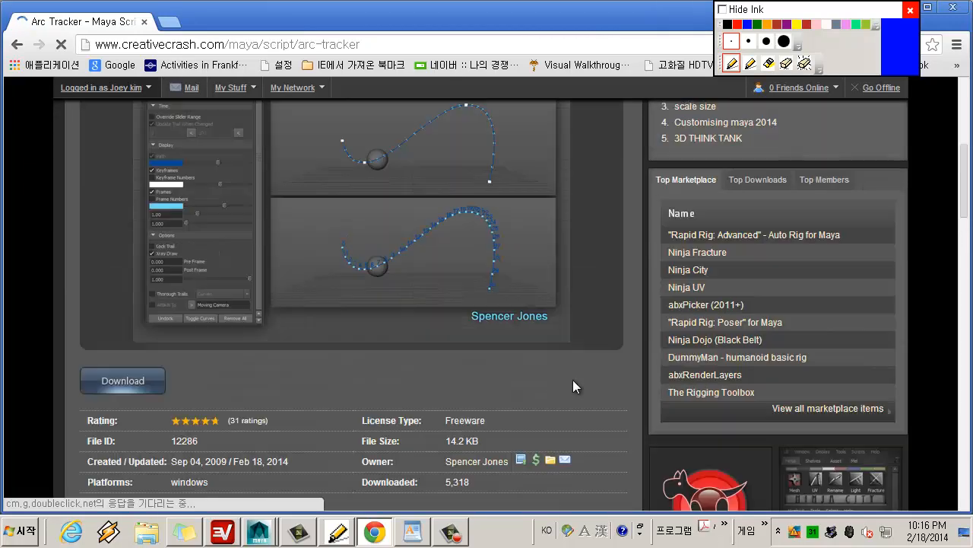
scroll(572, 380, "down", 3)
scroll(572, 380, "down", 3)
scroll(369, 380, "up", 2)
scroll(264, 413, "down", 1)
scroll(265, 413, "down", 4)
scroll(414, 400, "up", 6)
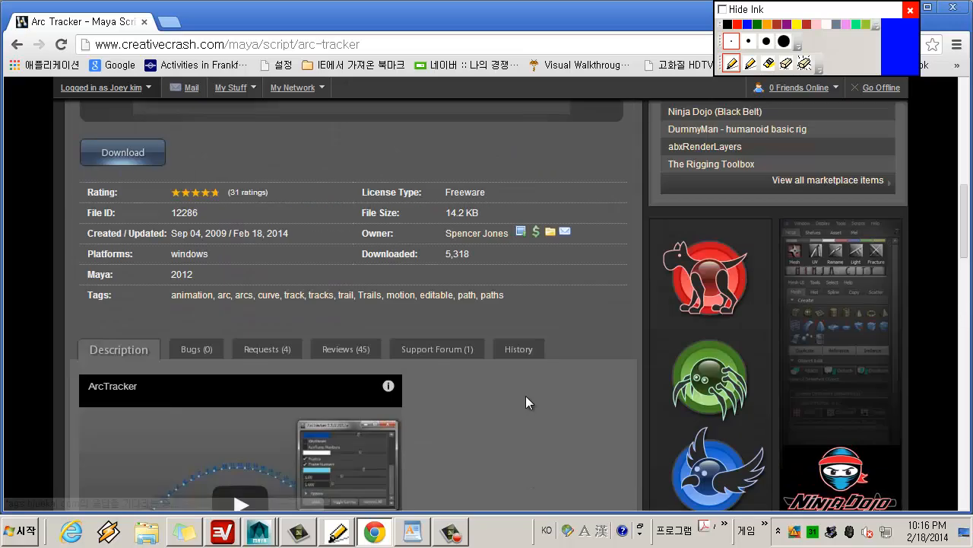
Step: Open the reviews of the Arc Tracker script and look over its page from the beginning
left_click(344, 352)
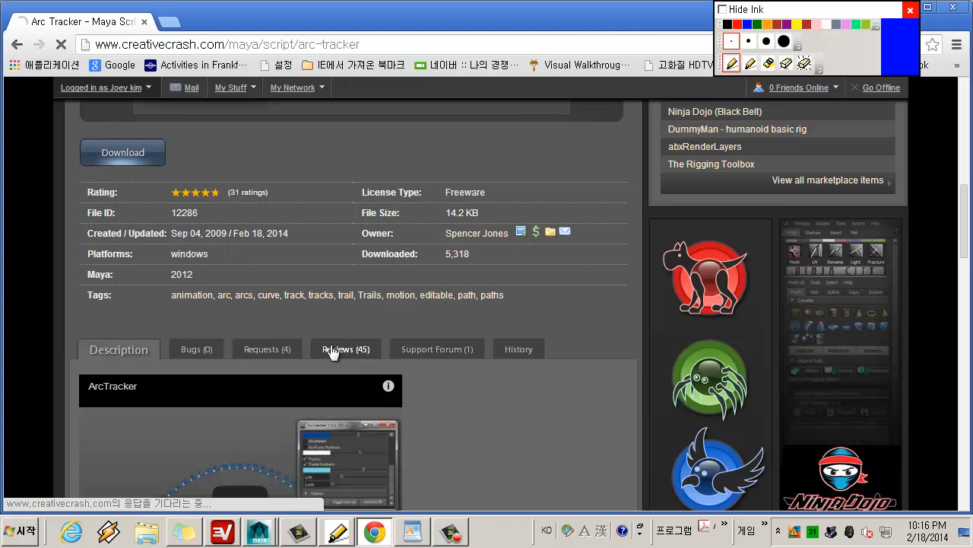
scroll(335, 348, "down", 2)
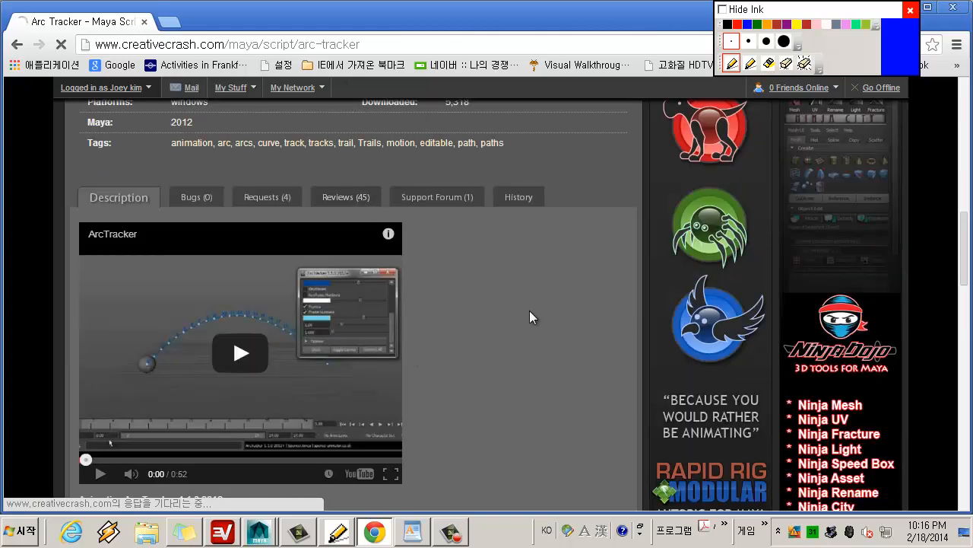
scroll(529, 312, "down", 3)
scroll(484, 403, "down", 5)
scroll(482, 399, "up", 6)
scroll(481, 398, "up", 3)
scroll(481, 398, "up", 3)
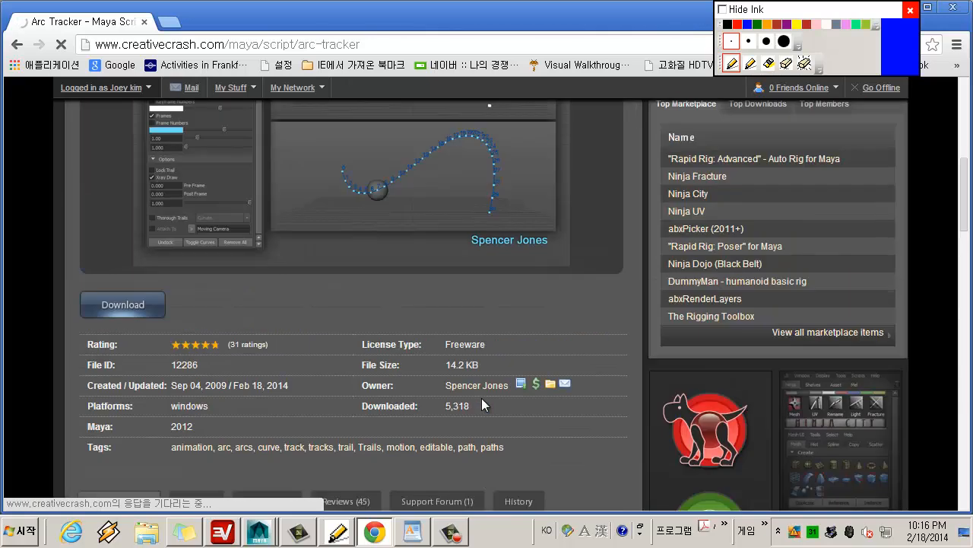
scroll(481, 397, "down", 3)
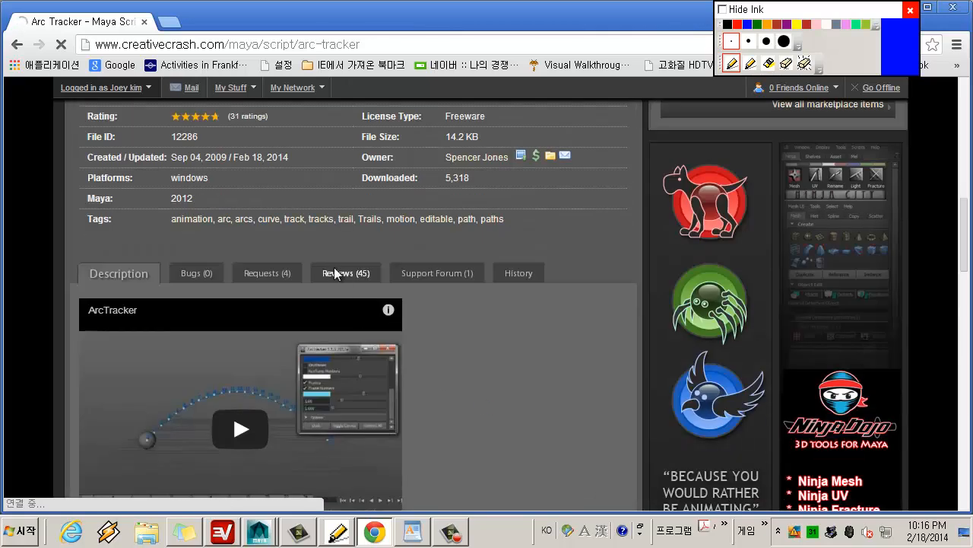
scroll(529, 397, "up", 6)
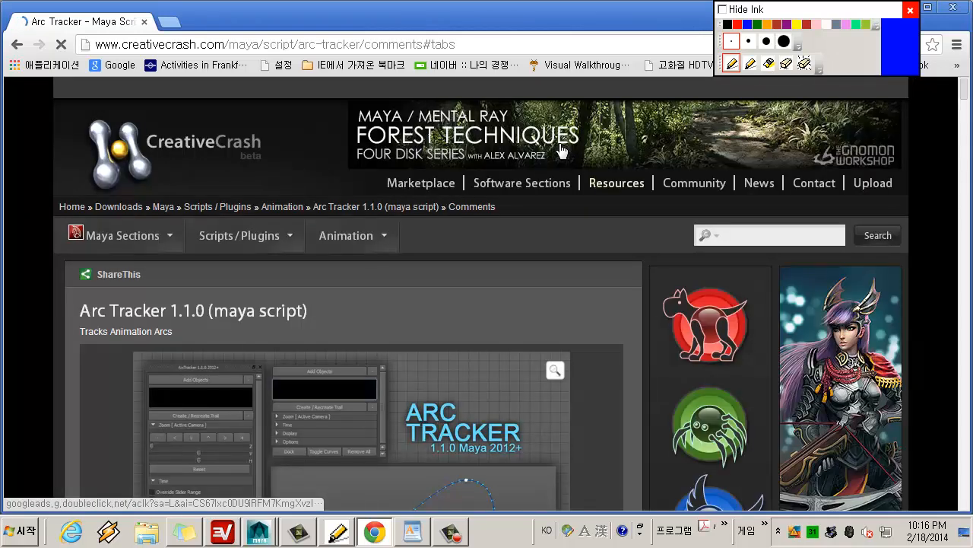
scroll(241, 372, "up", 15)
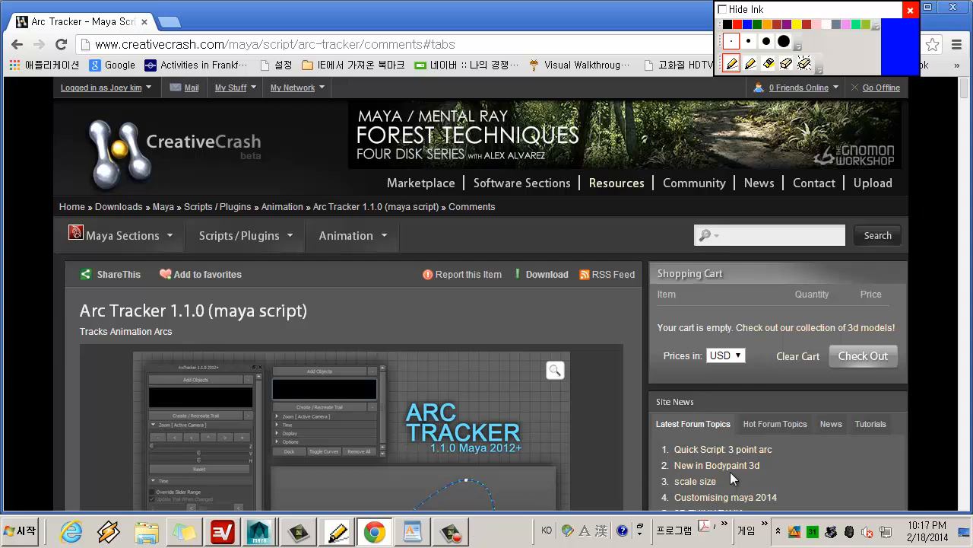
Step: Switch to Windows Explorer and open the maya folder under Documents in the documents library
key("alt+Tab")
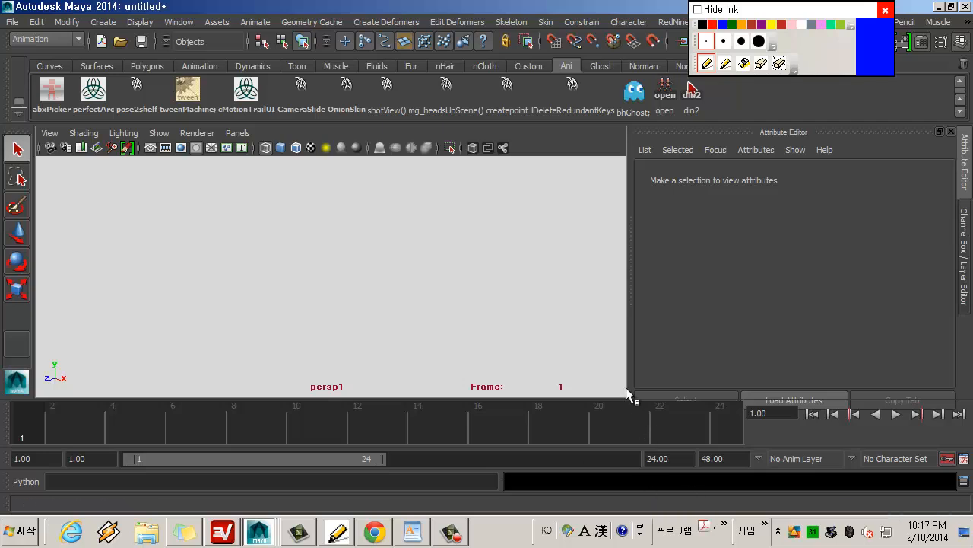
key("alt+Tab")
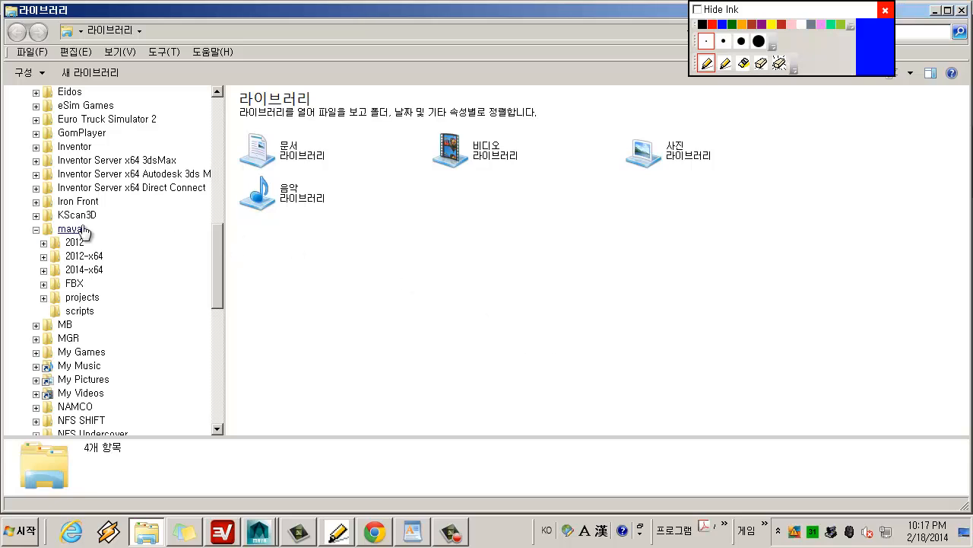
left_click_drag(215, 252, 228, 142)
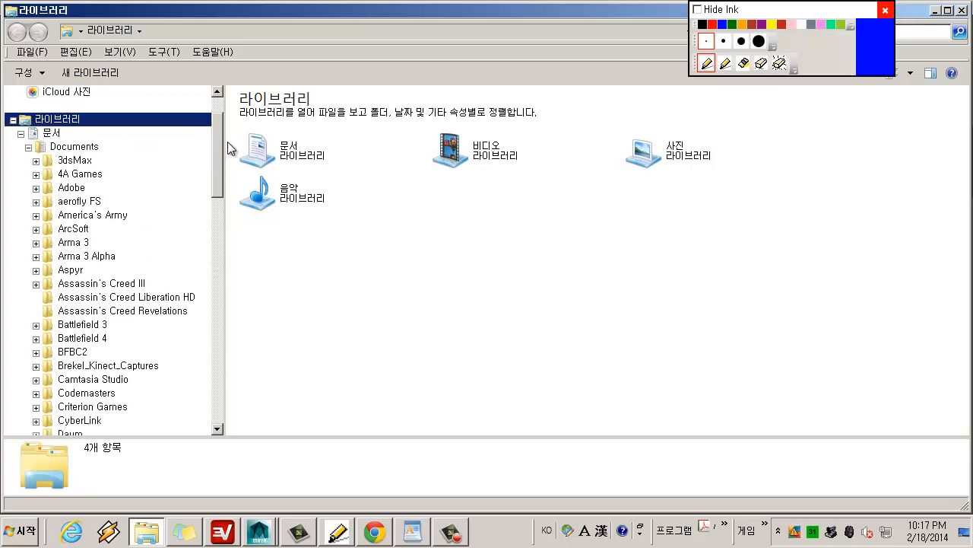
left_click(52, 133)
left_click(82, 148)
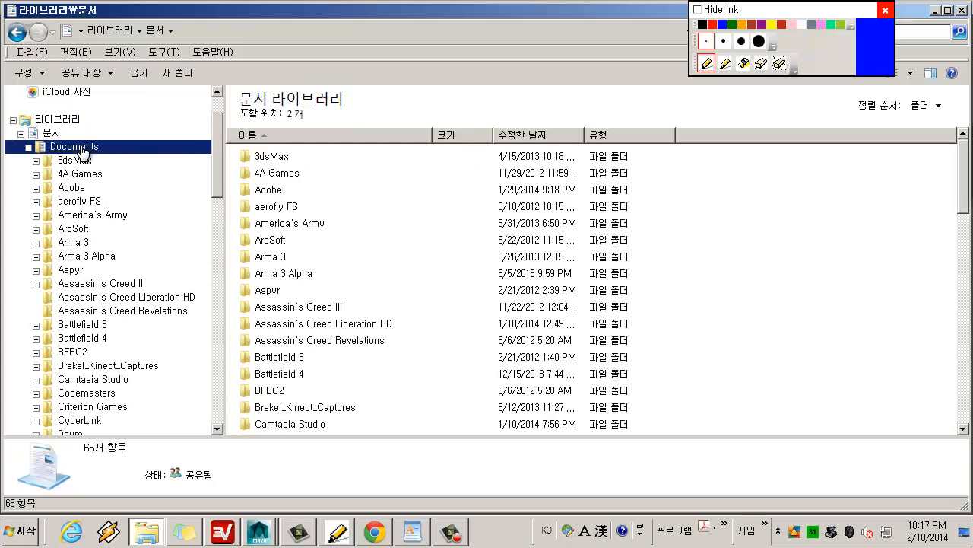
left_click_drag(222, 157, 210, 259)
left_click(111, 267)
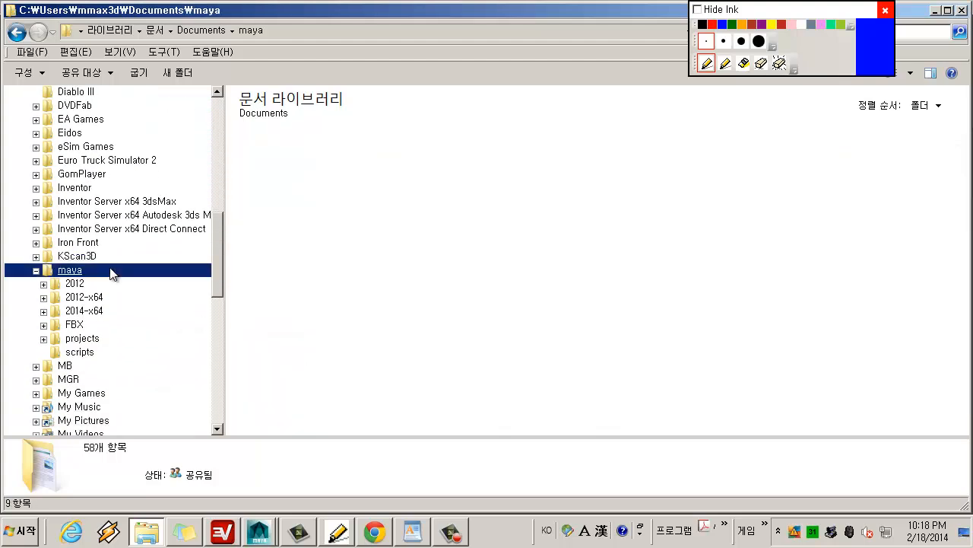
left_click_drag(222, 263, 221, 278)
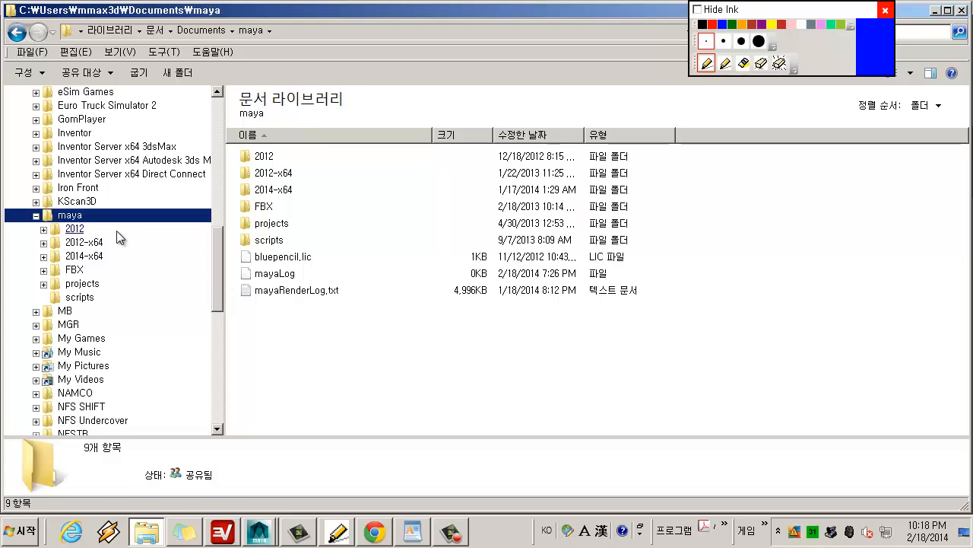
Step: Examine the contents of the 2012, 2012-x64, 2014-x64 and scripts folders inside the maya folder
left_click(76, 228)
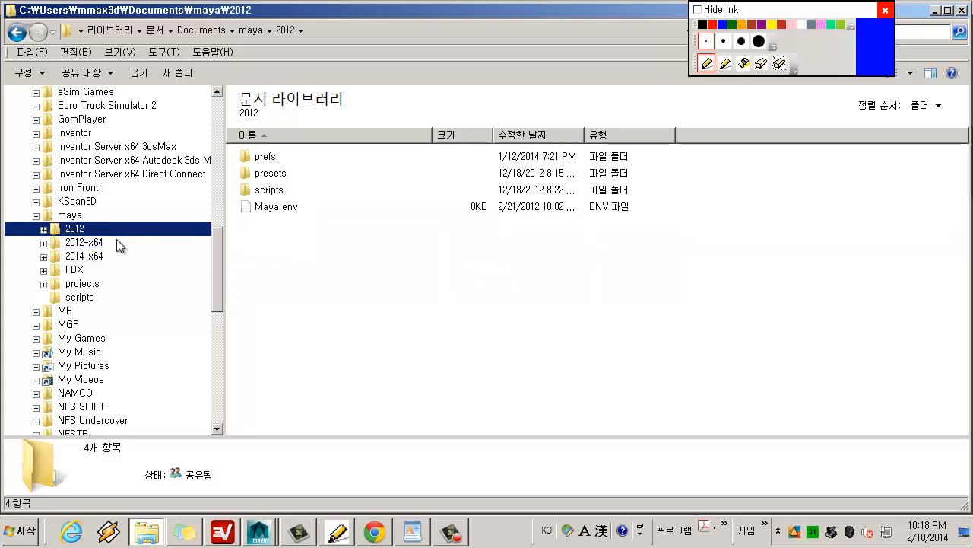
left_click(83, 243)
left_click(111, 256)
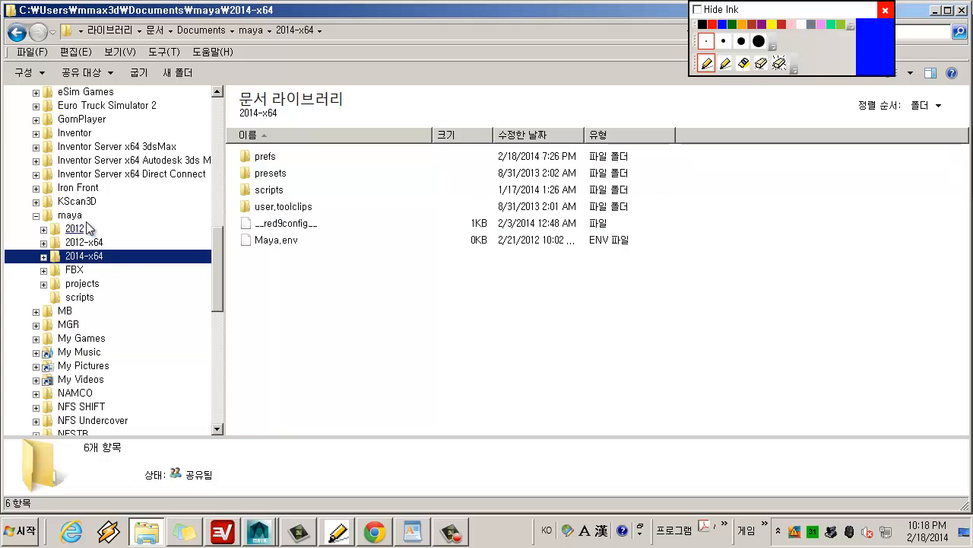
left_click(79, 298)
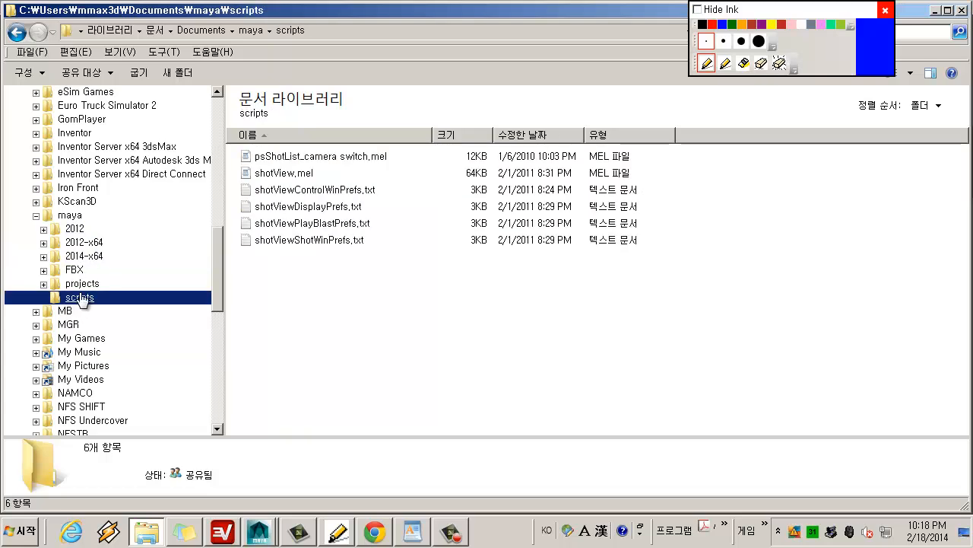
Step: Reopen the scripts folder from the maya folder's file list and examine the script files it holds
left_click(69, 219)
left_click(332, 241)
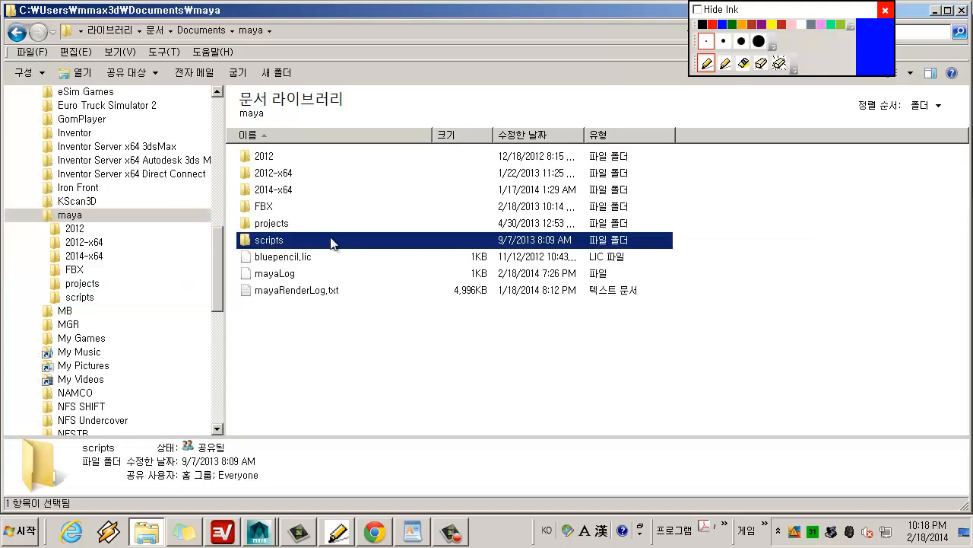
double_click(269, 240)
left_click_drag(400, 349, 313, 253)
left_click(363, 342)
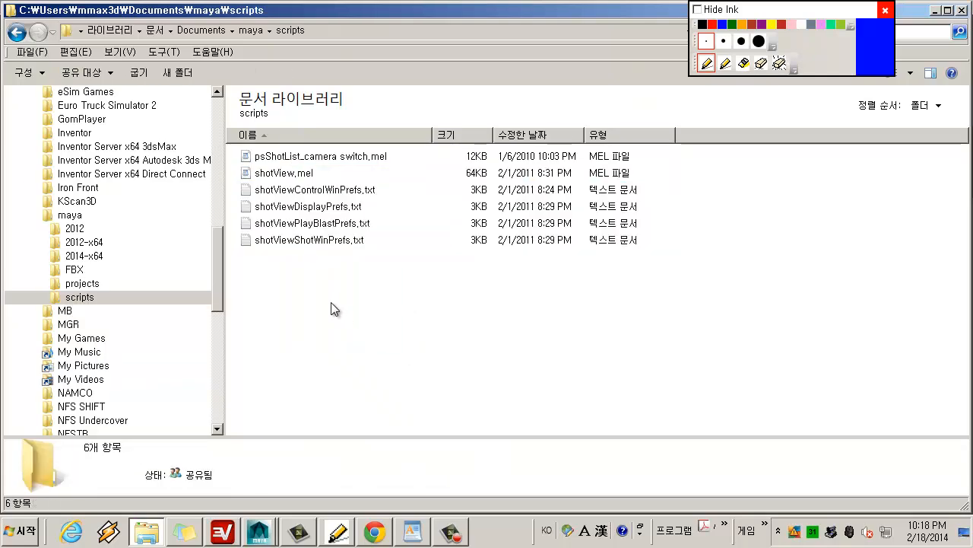
Step: Return to the maya folder and select its scripts folder in the file list
left_click(135, 218)
left_click(295, 152)
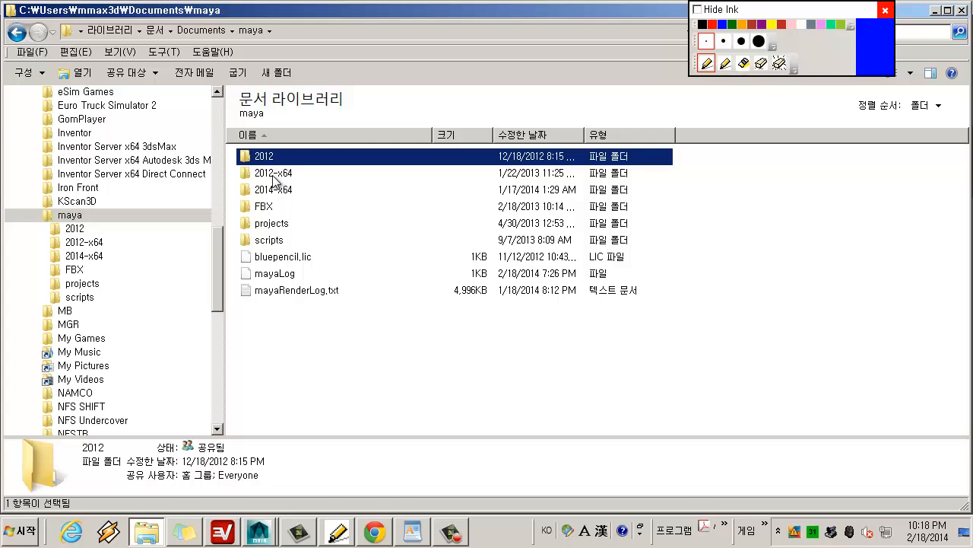
left_click(282, 244)
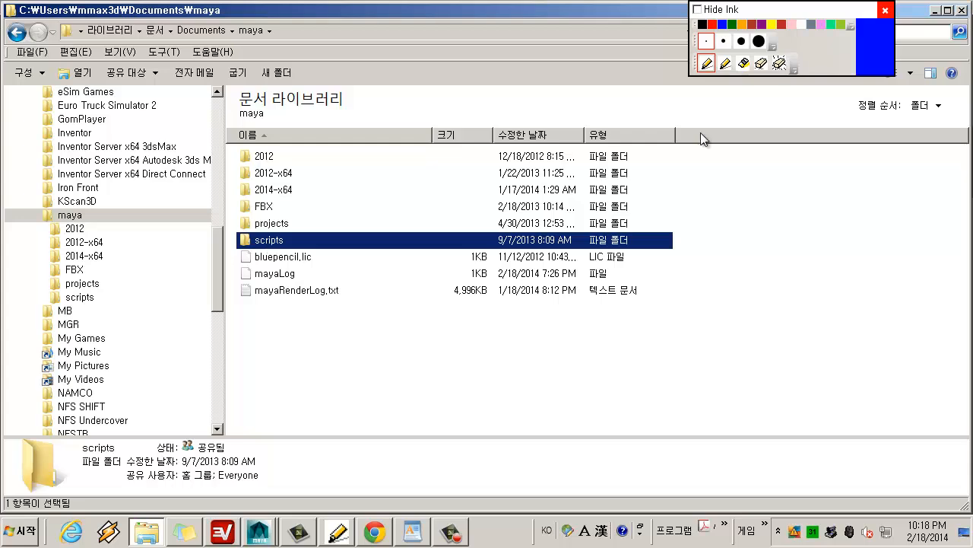
Step: Draw red arrows from the scripts folder to the 2014-x64, 2012-x64 and 2012 folders
left_click(724, 63)
mouse_move(304, 241)
left_mouse_down()
mouse_move(301, 196)
mouse_move(312, 199)
left_mouse_up()
left_click_drag(308, 241, 306, 175)
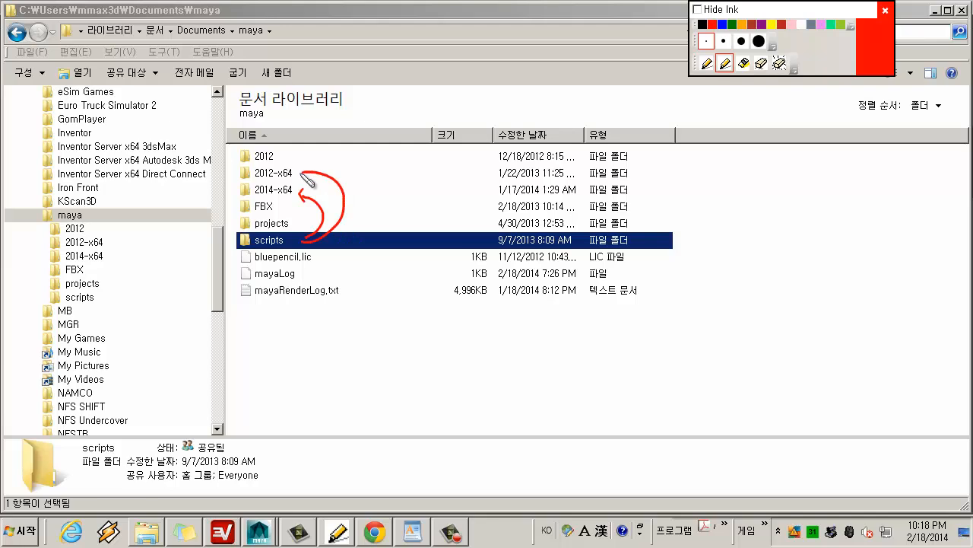
mouse_move(313, 242)
left_mouse_down()
mouse_move(369, 203)
mouse_move(293, 157)
left_mouse_up()
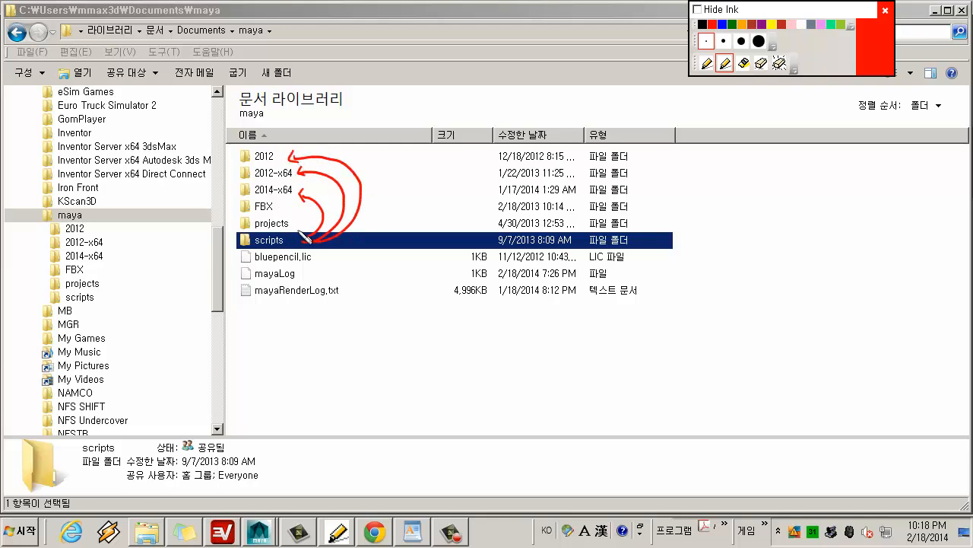
Step: Box the scripts folder in red in both the file list and folder tree, add a cross beside it, and erase all ink
mouse_move(237, 242)
left_mouse_down()
mouse_move(293, 251)
mouse_move(239, 234)
mouse_move(259, 247)
mouse_move(293, 242)
left_mouse_up()
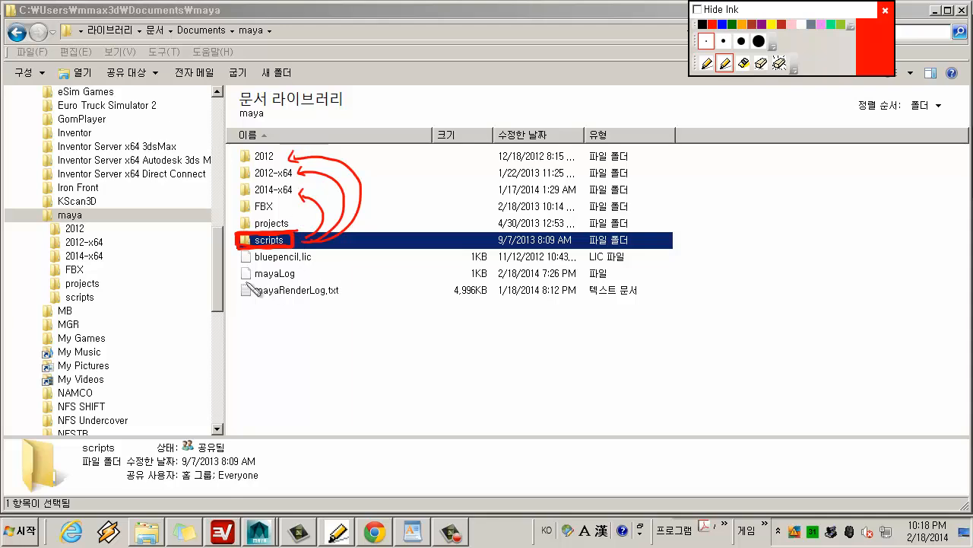
mouse_move(105, 288)
left_mouse_down()
mouse_move(48, 291)
mouse_move(54, 303)
mouse_move(107, 301)
left_mouse_up()
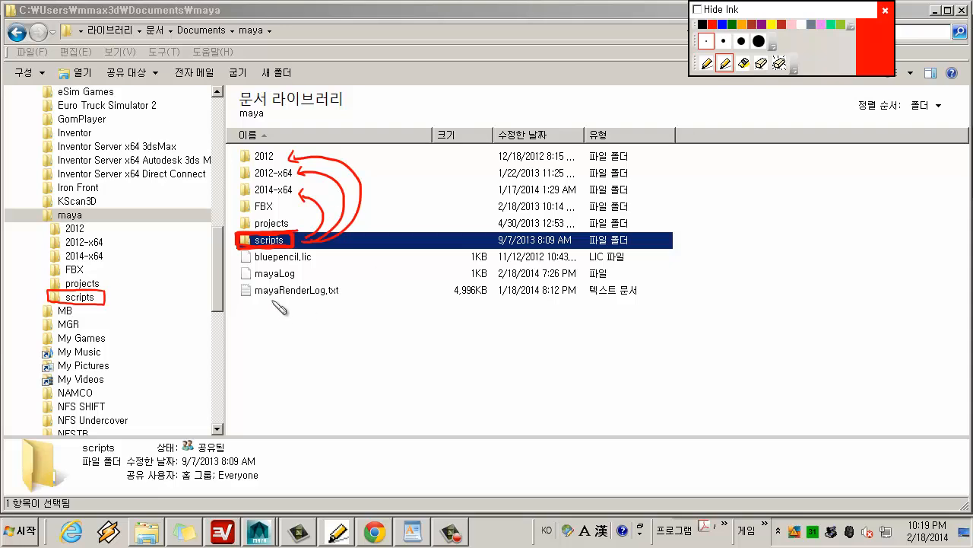
left_click_drag(220, 237, 231, 248)
left_click_drag(231, 237, 221, 248)
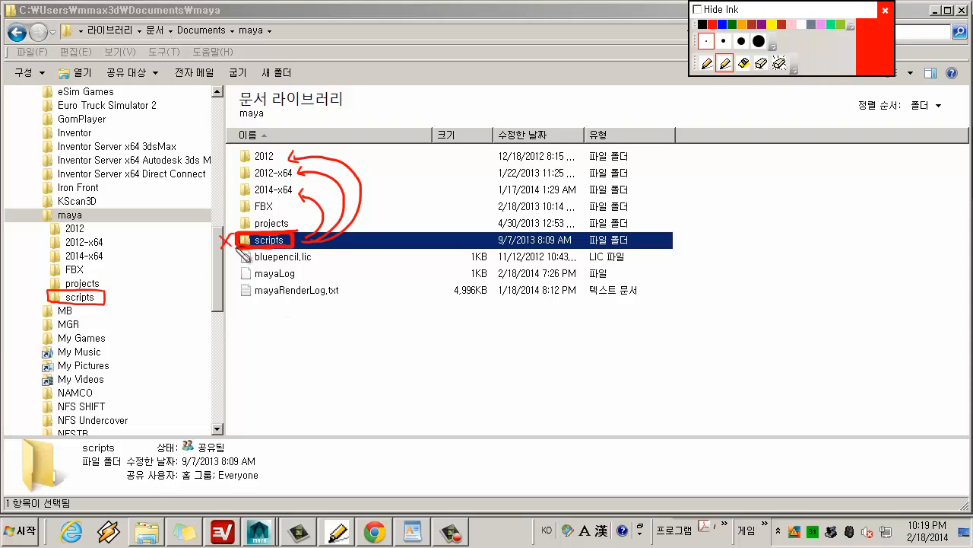
left_click(779, 62)
left_click(706, 62)
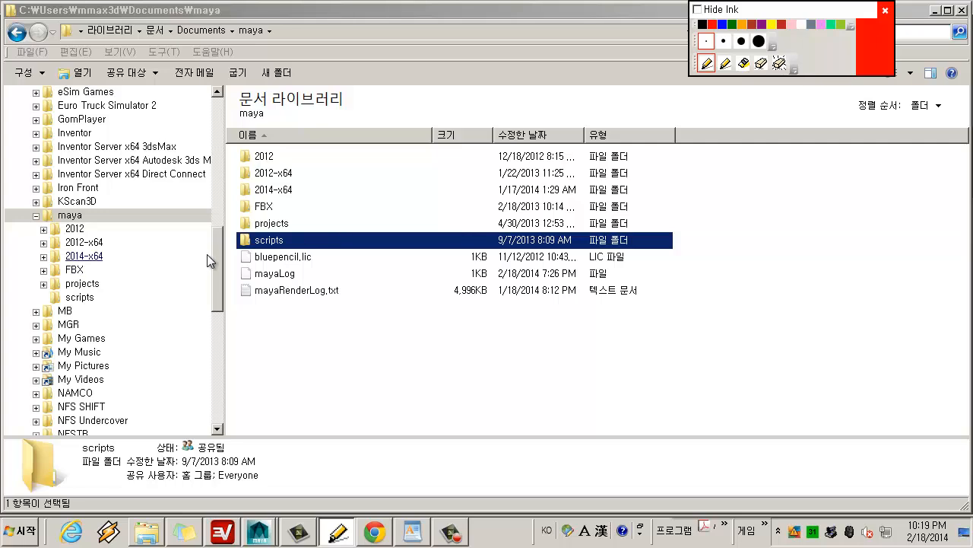
Step: Open the scripts folder under prefs in the 2014-x64 folder to view its MEL files
left_click(43, 257)
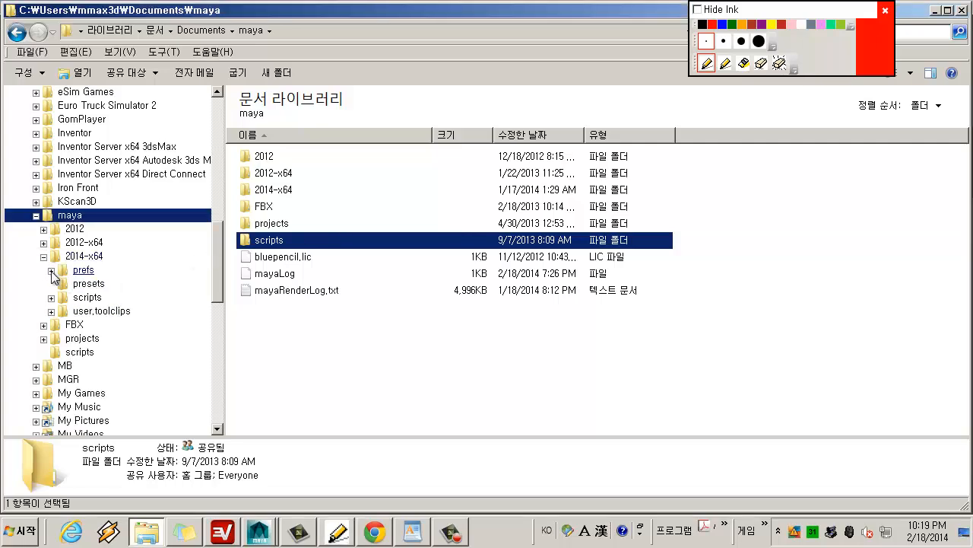
left_click(51, 271)
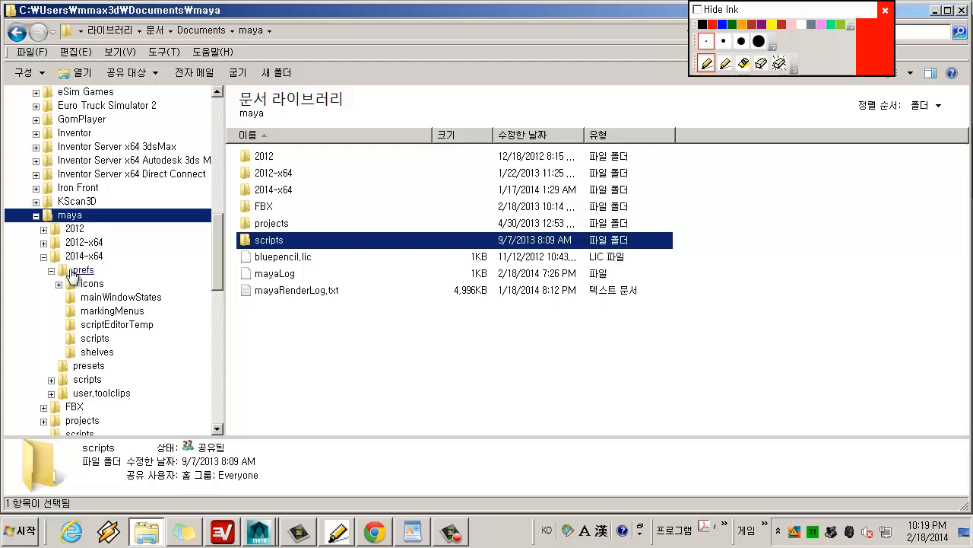
left_click(96, 338)
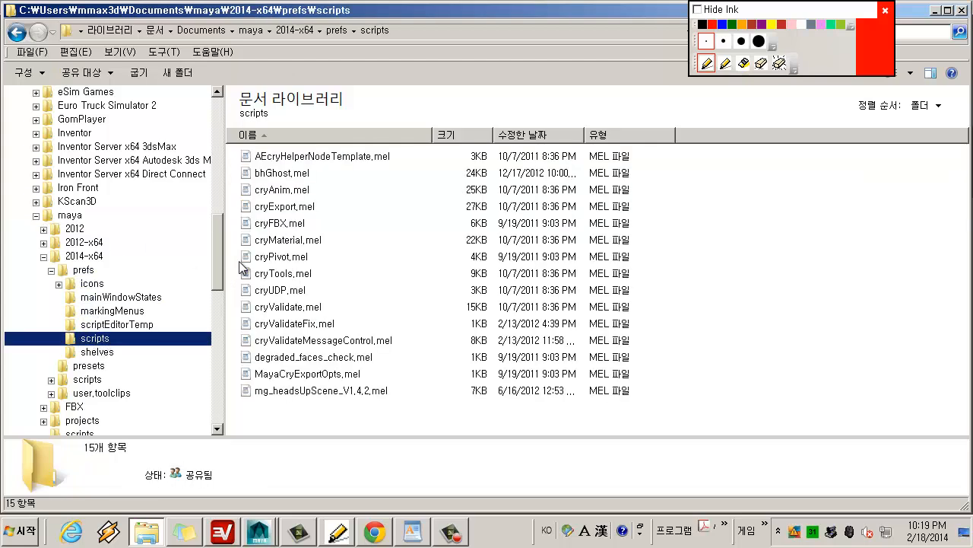
Step: Open the scripts folder under prefs in the 2012-x64 folder and examine its full file list
scroll(219, 270, "down", 1)
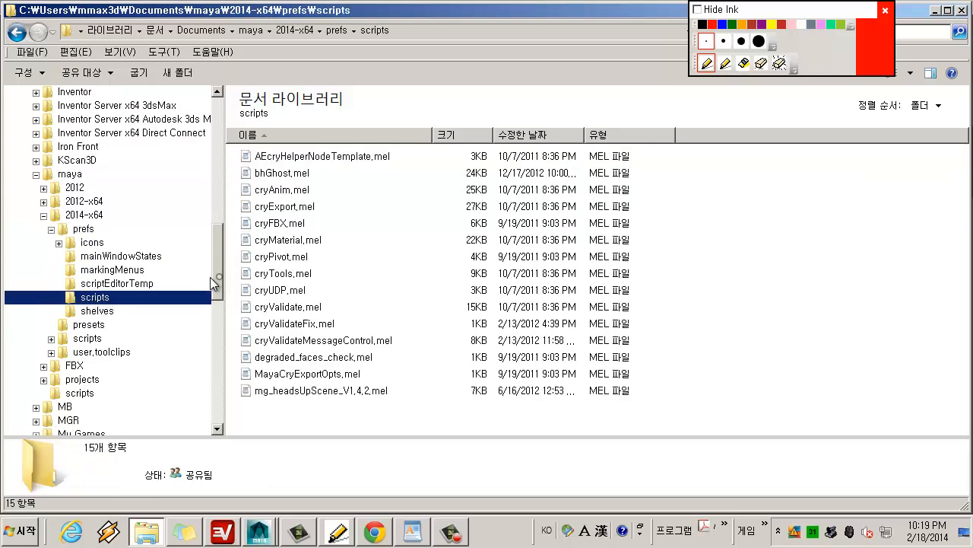
left_click(43, 200)
left_click(51, 215)
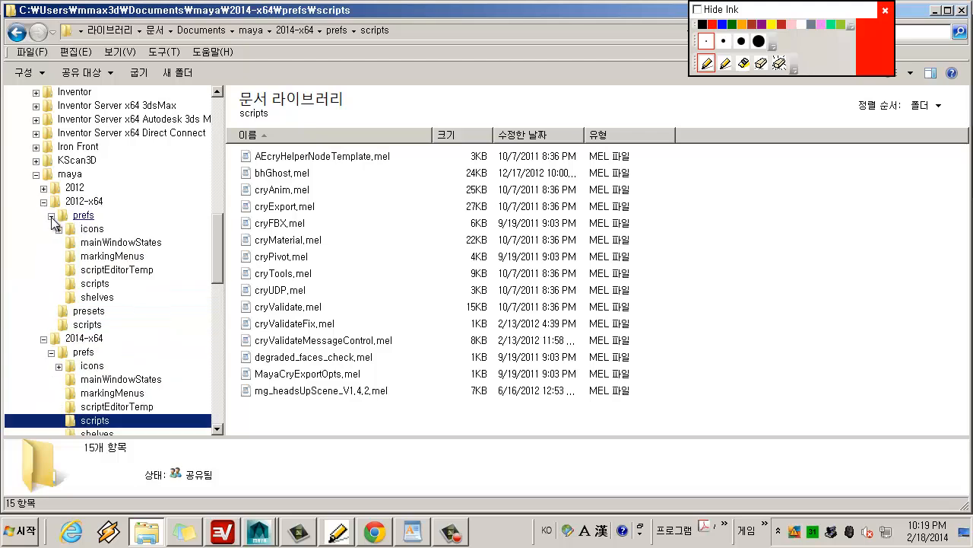
left_click(92, 283)
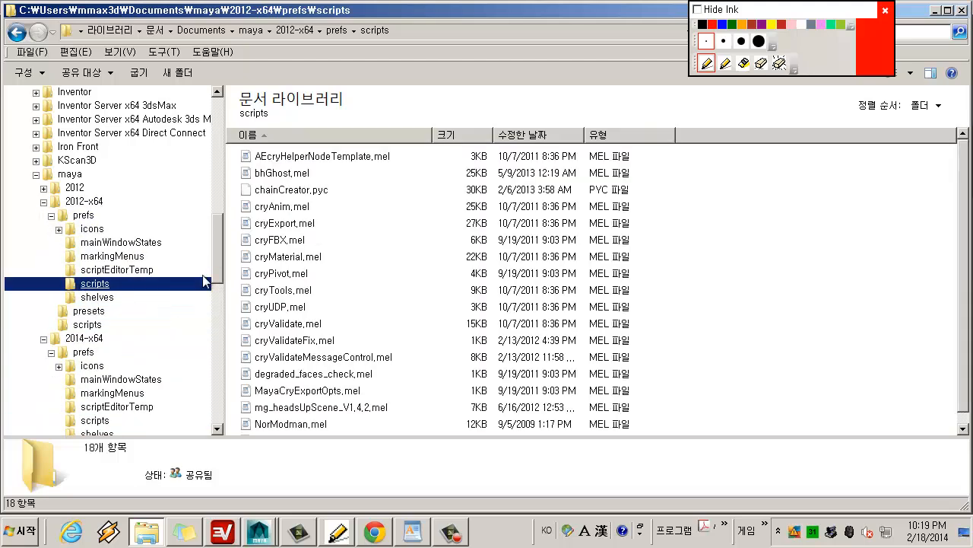
left_click_drag(218, 270, 218, 281)
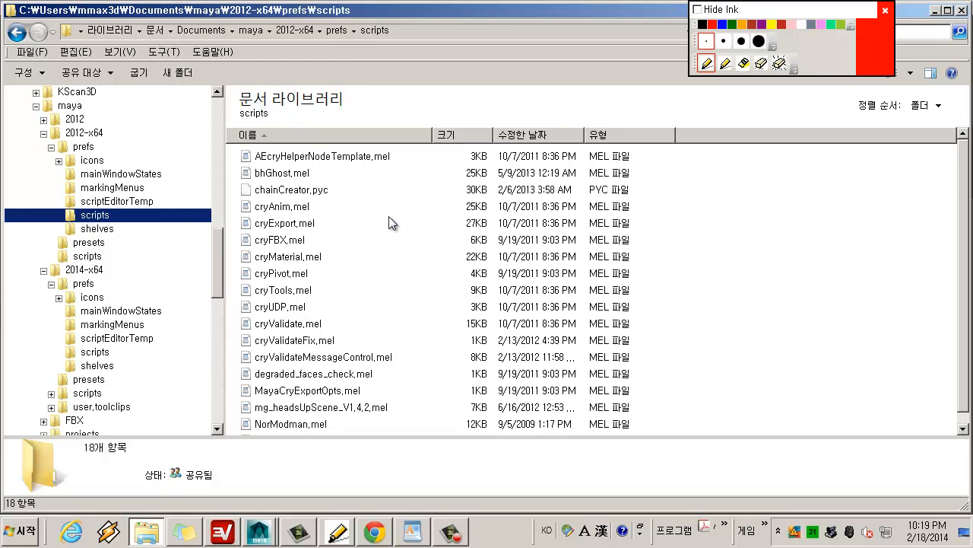
left_click_drag(960, 234, 961, 248)
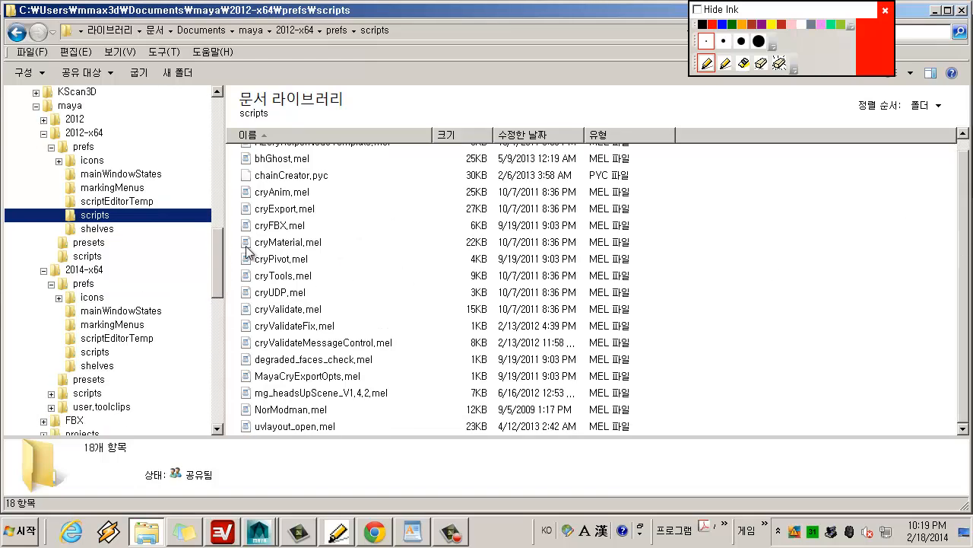
Step: Open the scripts folder located directly inside the 2014-x64 folder
left_click(43, 271)
left_click(43, 271)
left_click(44, 271)
left_click(44, 271)
left_click(84, 270)
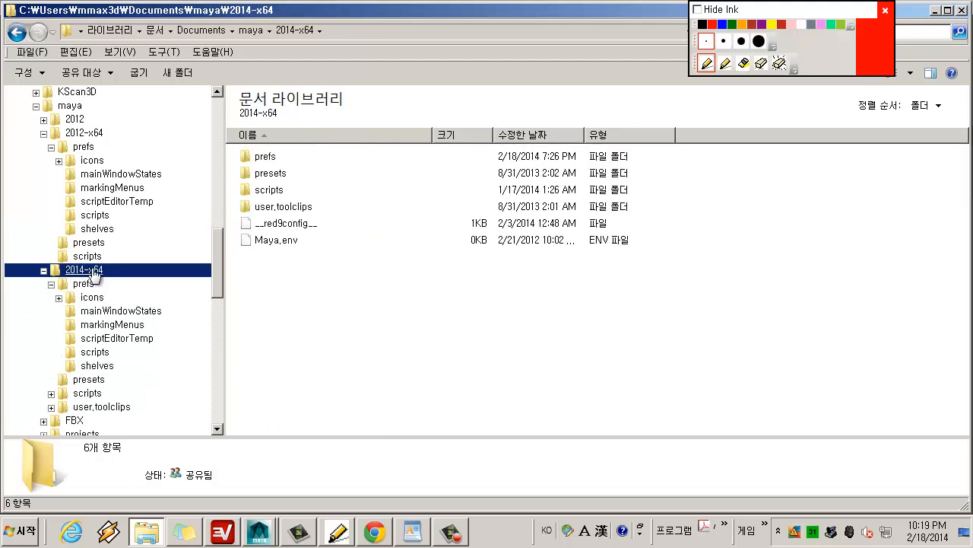
left_click(87, 394)
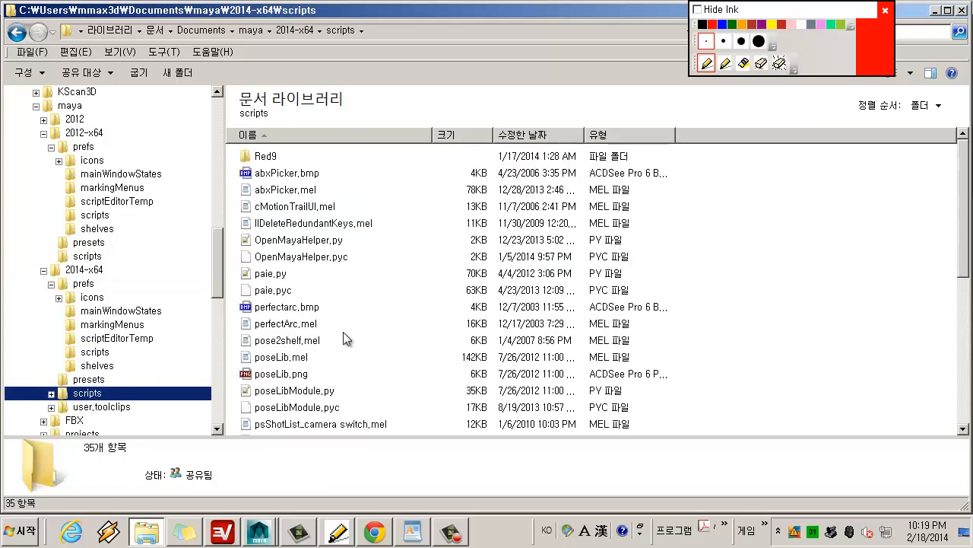
Step: Examine the scripts folder under prefs in the 2014-x64 folder, alternating with the scripts folder directly under maya
left_click(368, 302)
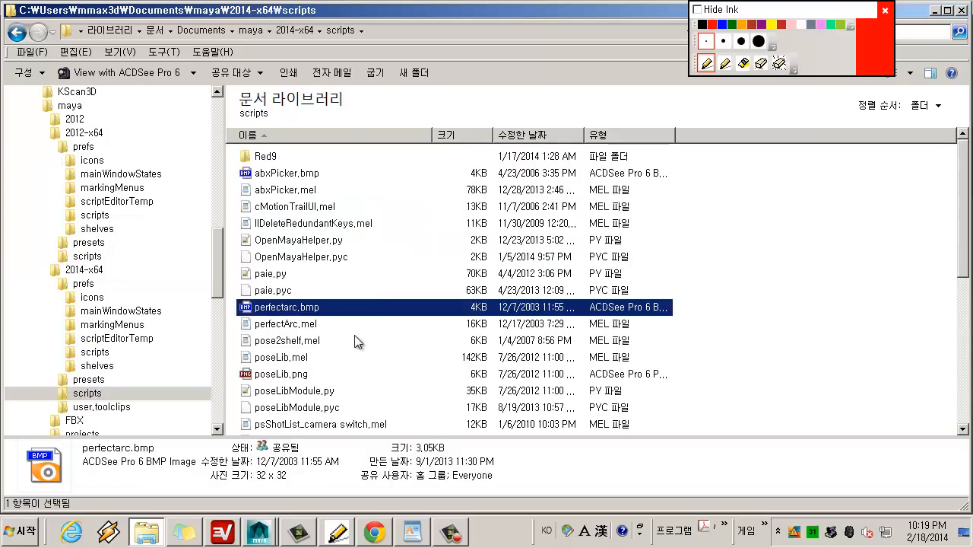
left_click(94, 270)
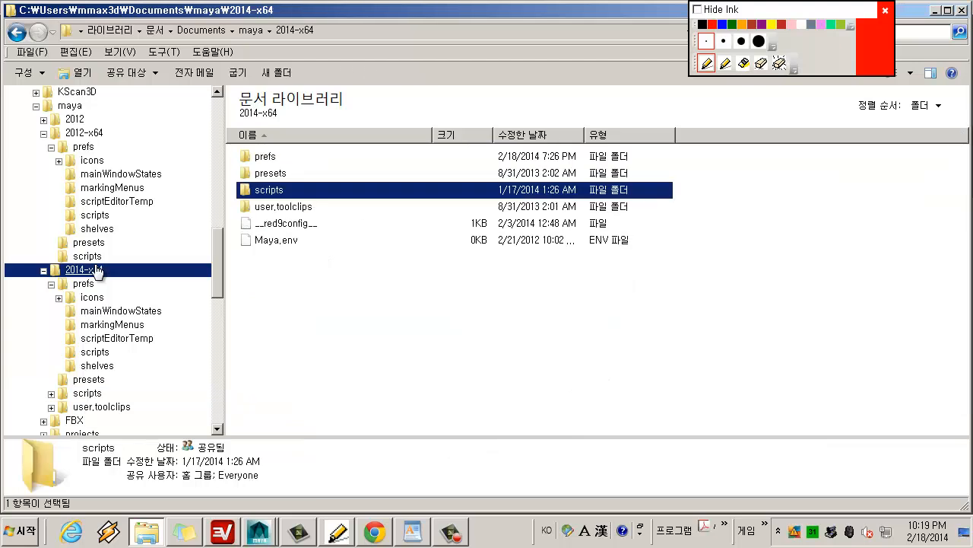
scroll(95, 274, "down", 2)
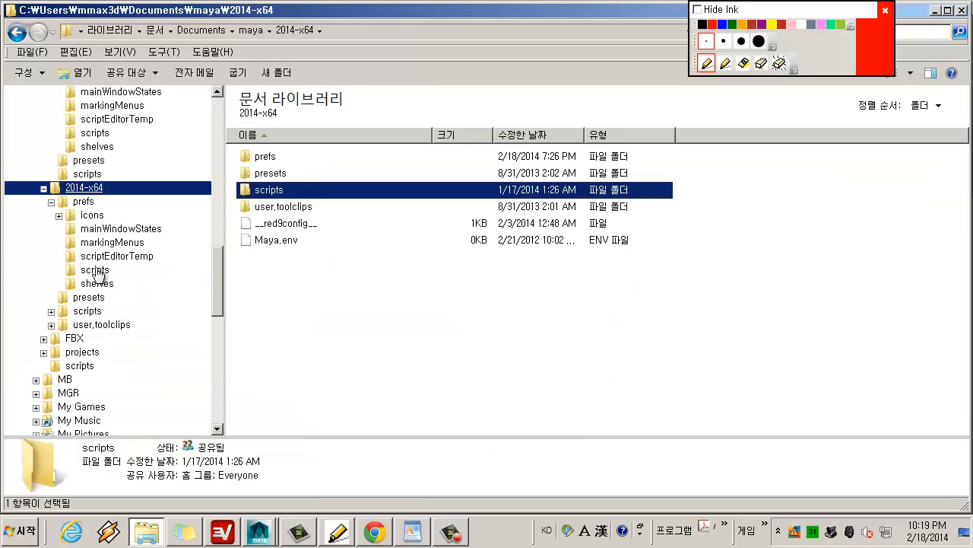
left_click(95, 271)
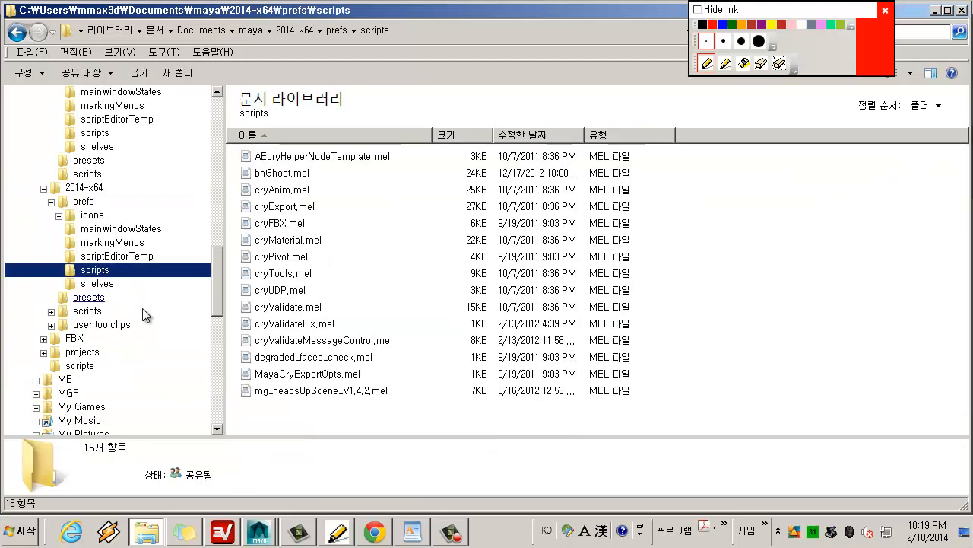
left_click(95, 366)
left_click(95, 270)
left_click(82, 365)
left_click(97, 273)
left_click(107, 189)
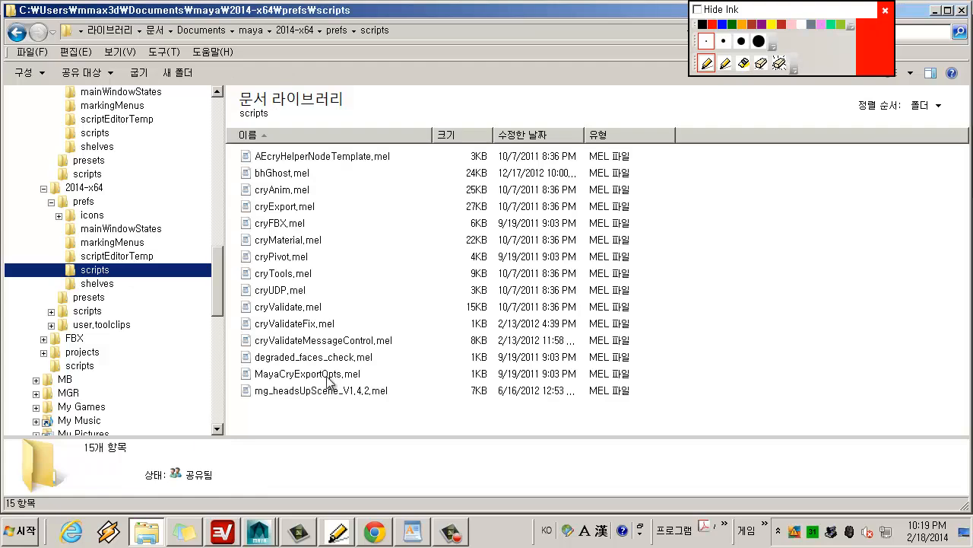
Step: Compare the scripts folder under prefs in 2014-x64 with the scripts folder located directly inside 2014-x64
left_click(83, 203)
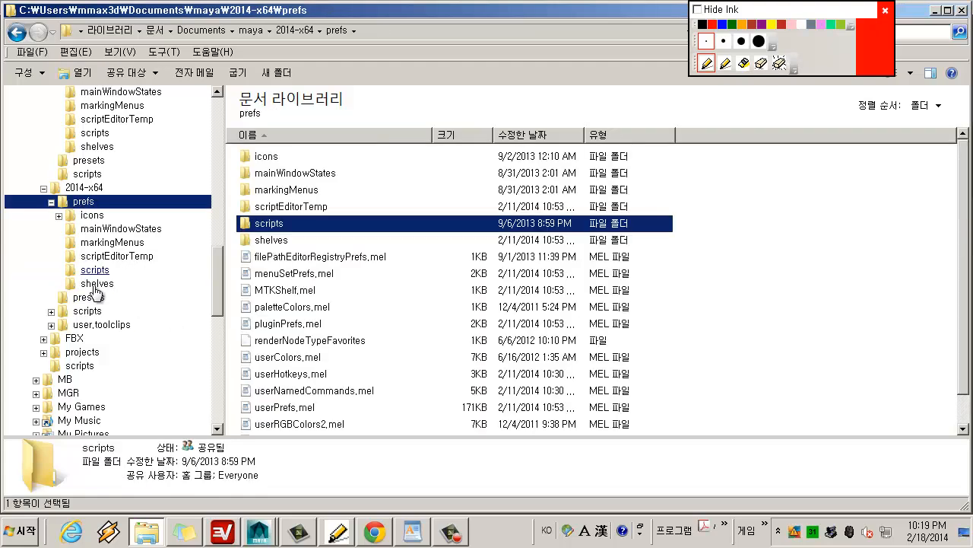
left_click(86, 310)
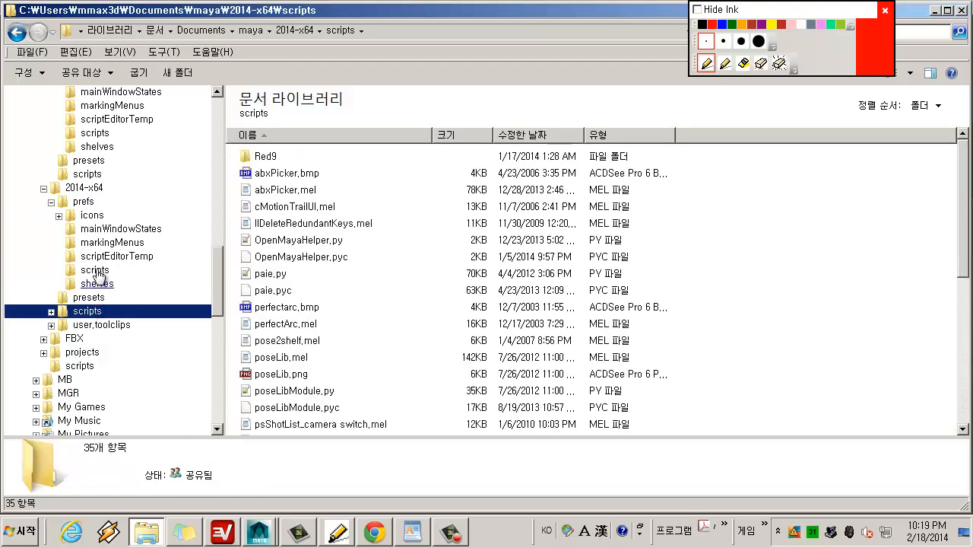
left_click(94, 270)
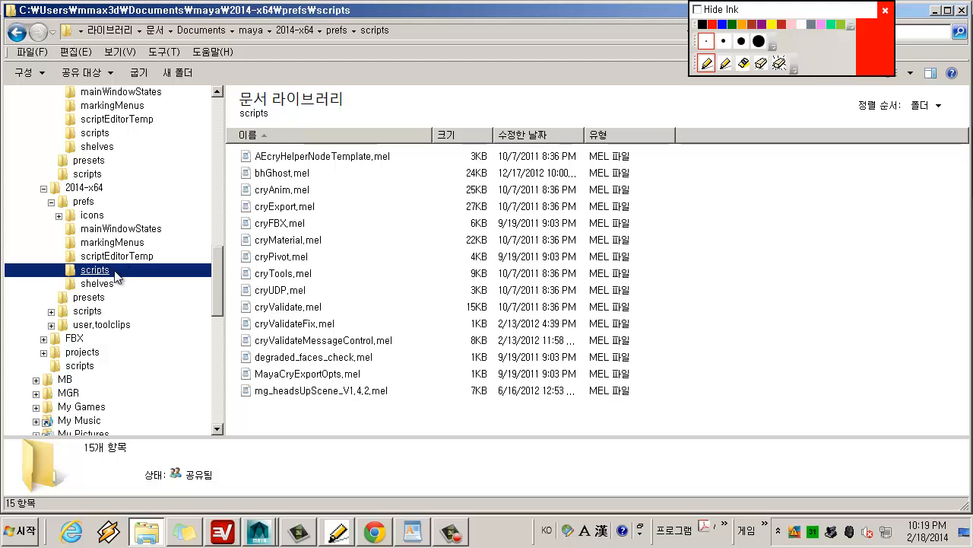
left_click(85, 310)
left_click(104, 272)
left_click(85, 310)
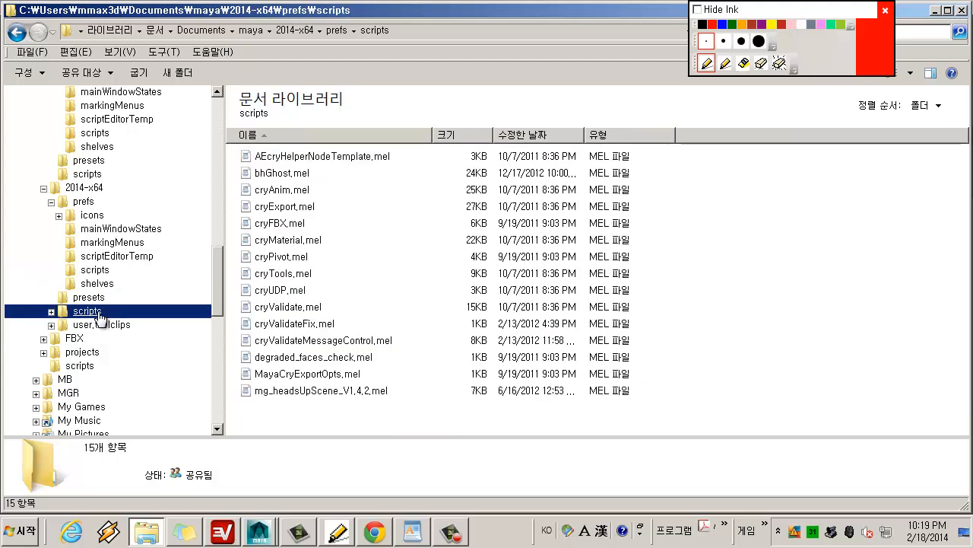
Step: Collapse the 2014-x64 prefs branch in the folder tree and open its scripts folder from the prefs file list
left_click(50, 201)
left_click(82, 202)
left_click(266, 225)
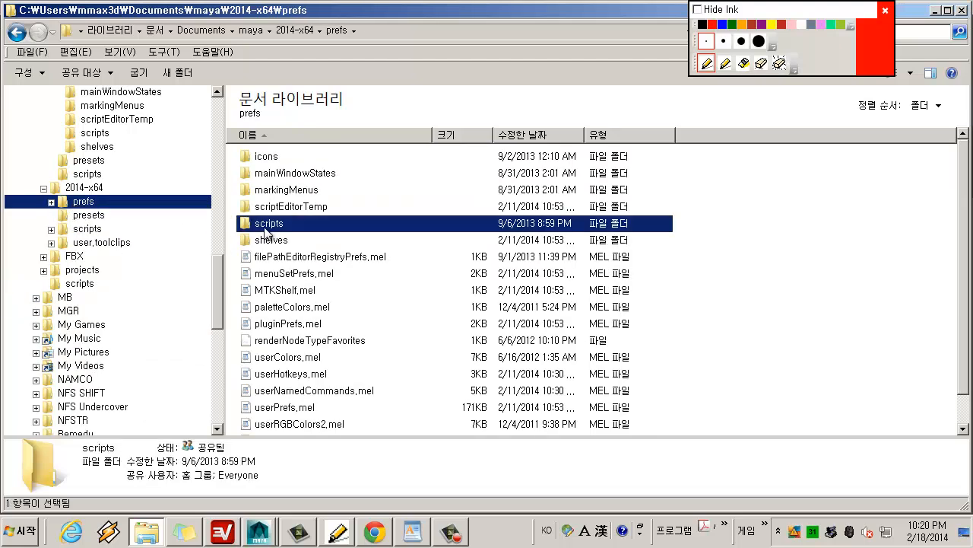
double_click(266, 226)
Step: Open the scripts folder located directly inside the 2012-x64 folder and examine its files, including pose2shelf.mel
left_click(51, 187)
left_click(80, 177)
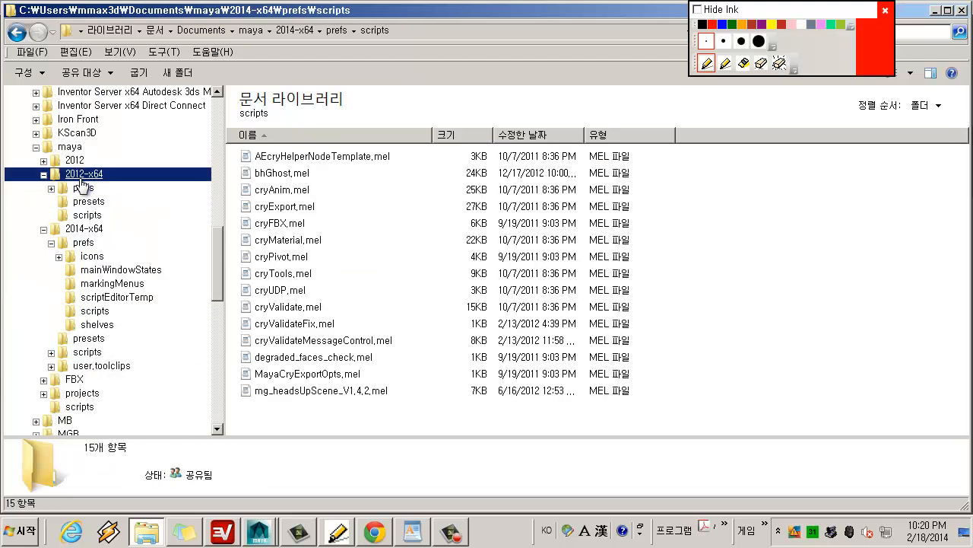
left_click(256, 193)
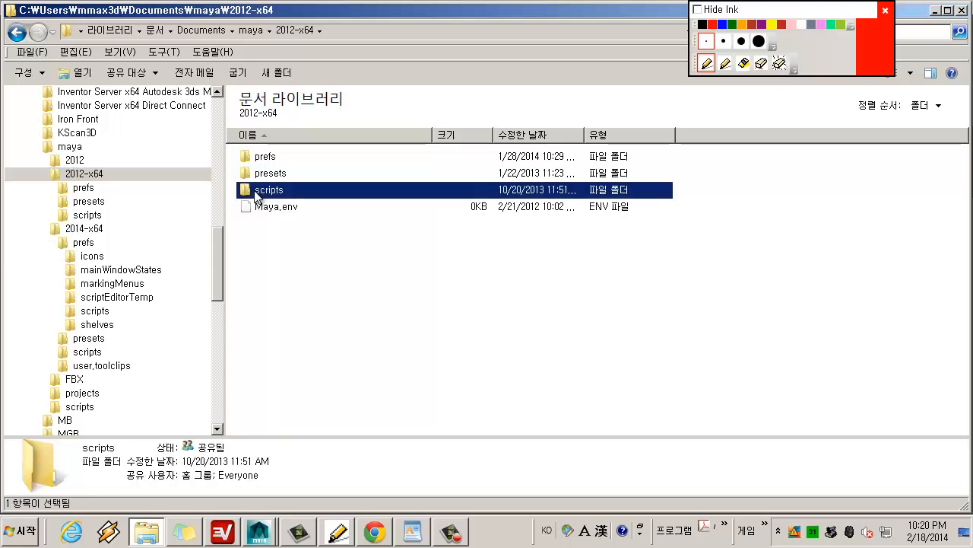
double_click(257, 195)
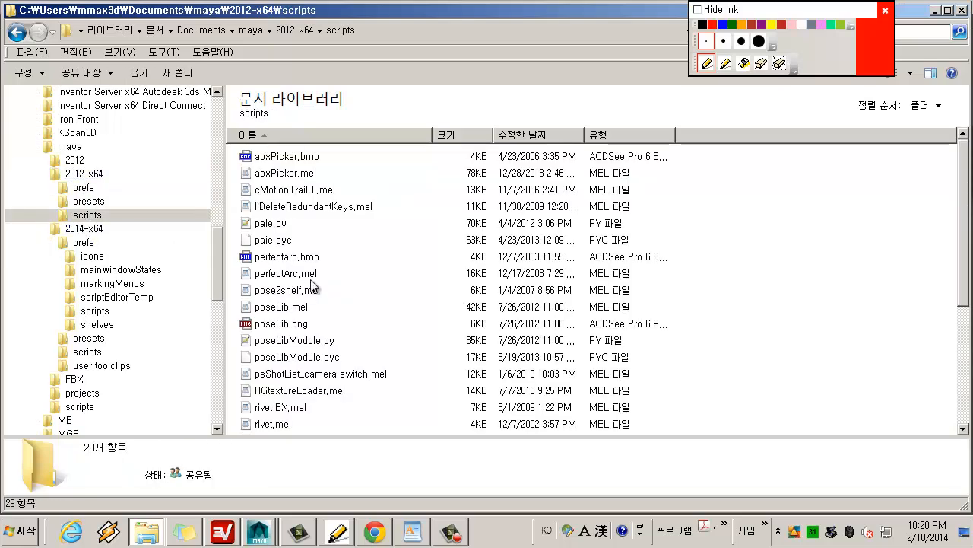
left_click(361, 287)
left_click(141, 216)
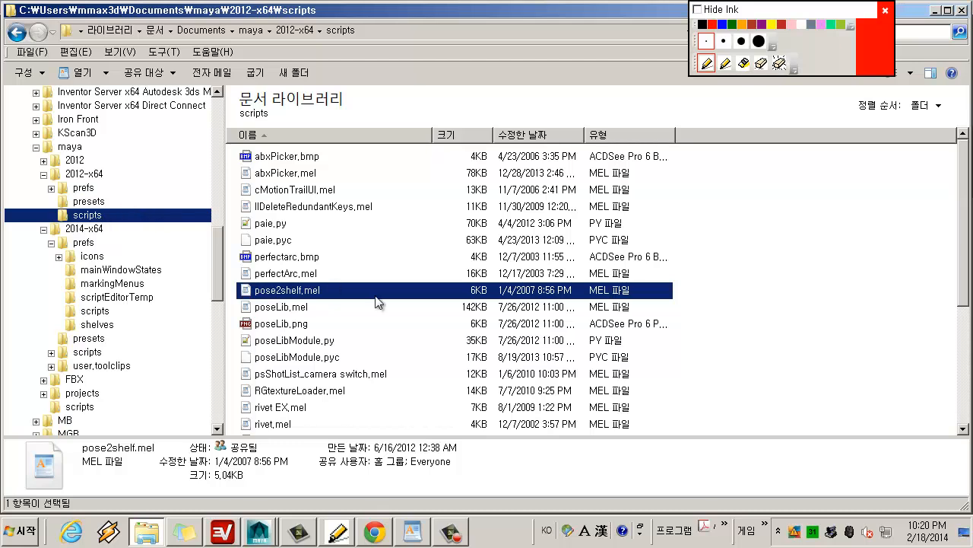
Step: Reopen the scripts folder directly inside 2014-x64, review its files and show the available actions for shotView.mel
left_click(107, 229)
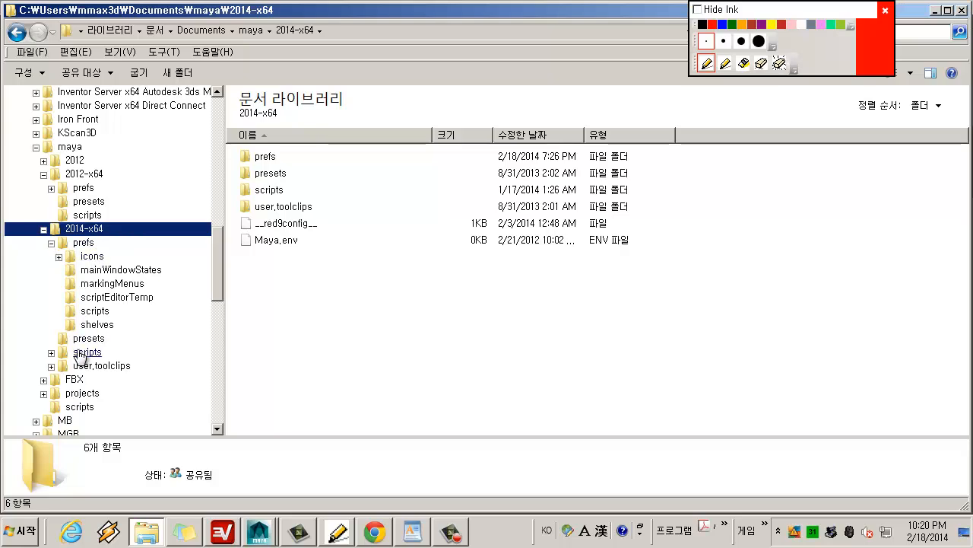
left_click(89, 353)
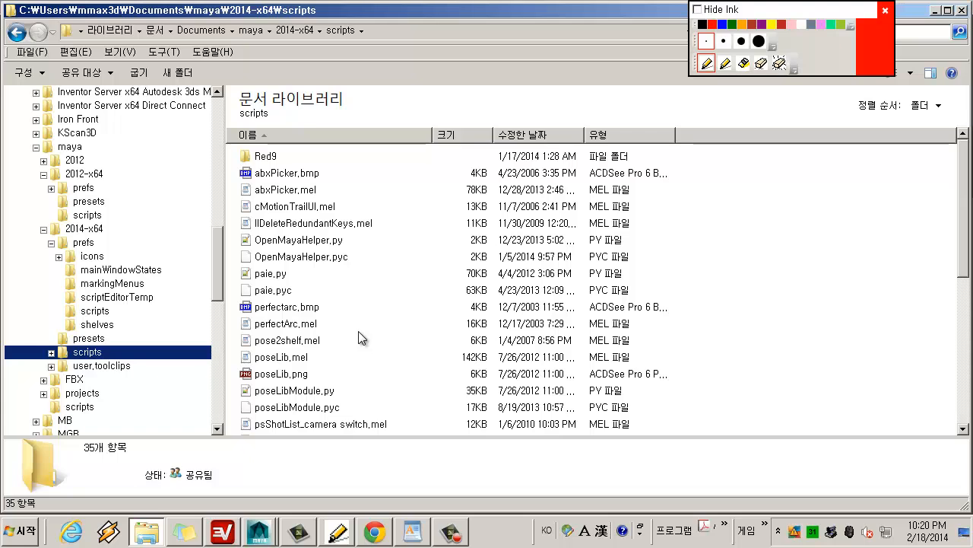
left_click(316, 342)
scroll(318, 342, "down", 6)
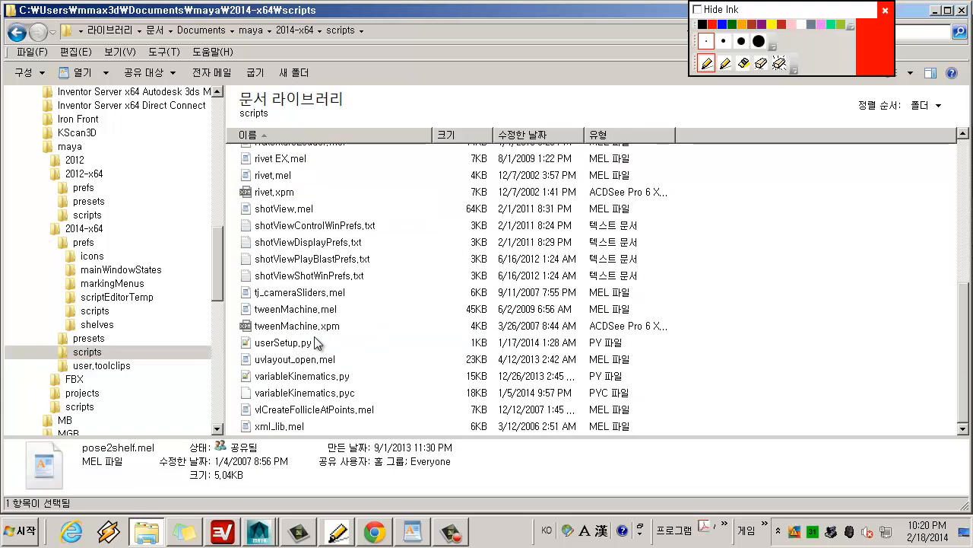
left_click(264, 210)
scroll(293, 303, "up", 2)
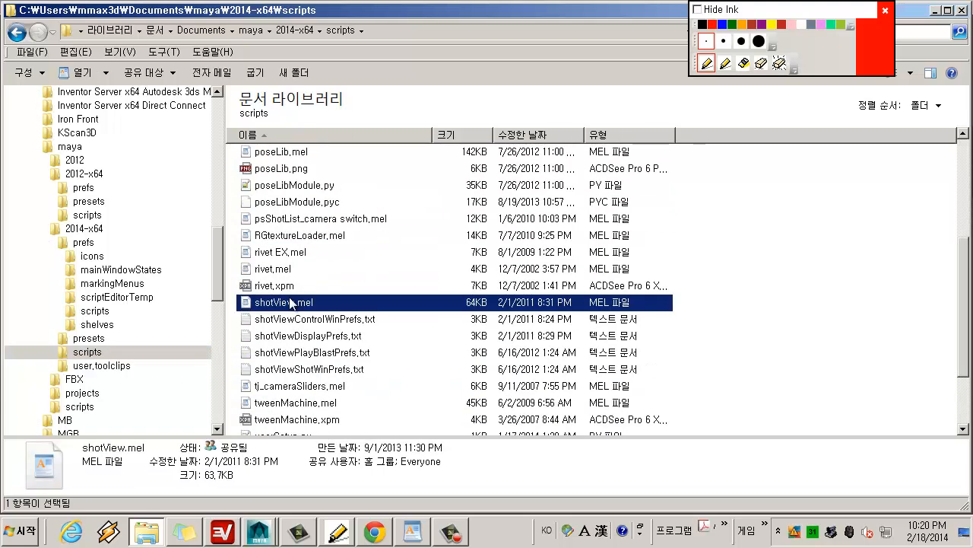
right_click(292, 304)
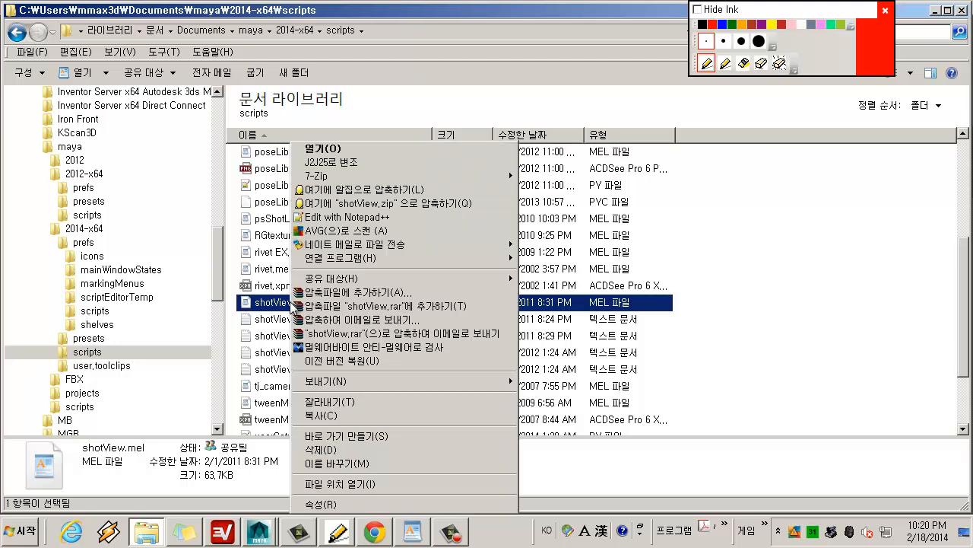
Step: Switch to Maya, open the Script Editor, and move and resize its window so both panes fit on screen
left_click(272, 536)
left_click(268, 503)
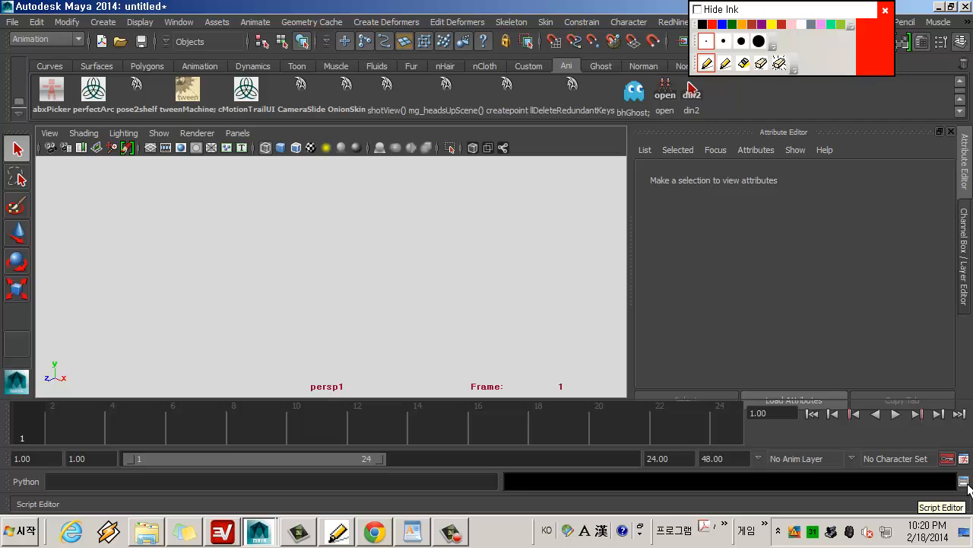
left_click(968, 484)
left_click_drag(877, 151, 603, 66)
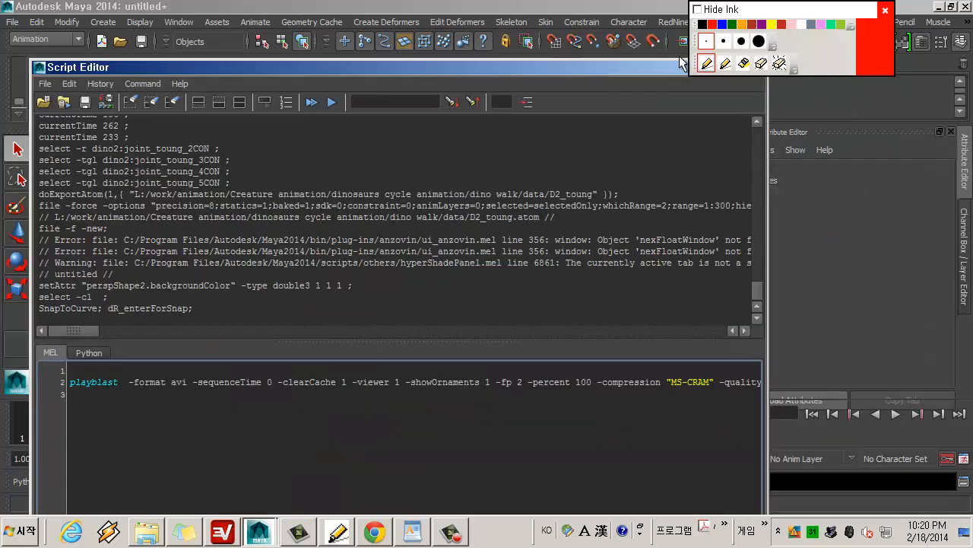
left_click_drag(680, 60, 663, 150)
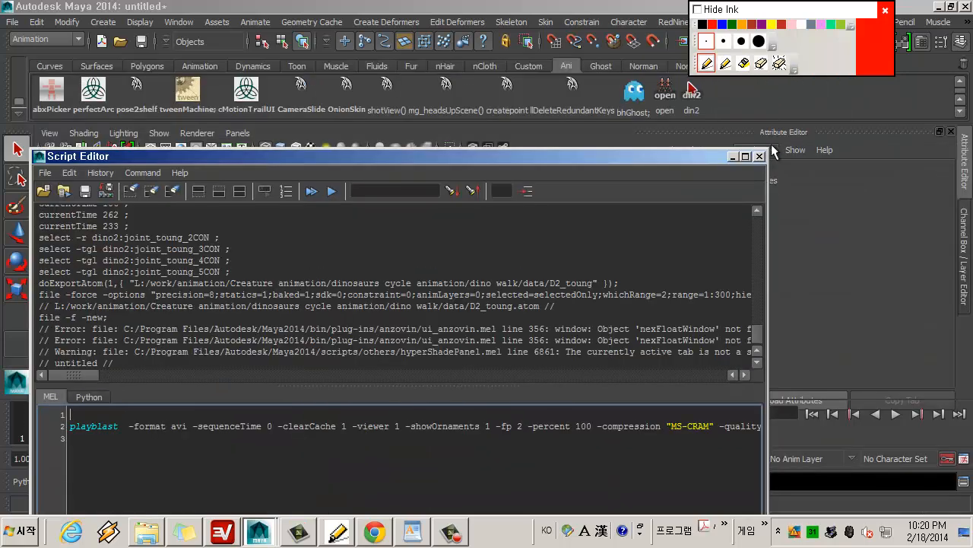
left_click_drag(766, 151, 564, 206)
left_click_drag(464, 212, 476, 35)
left_click_drag(573, 397, 815, 481)
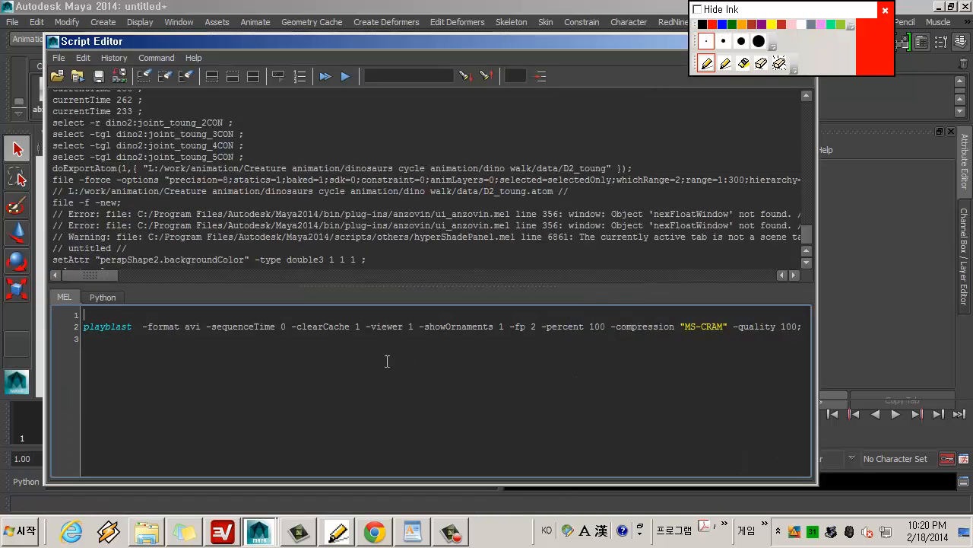
Step: Examine the playblast command in the MEL input and the PAIE script in the Python input, returning to MEL
left_click_drag(82, 318, 611, 445)
left_click(611, 445)
left_click(95, 298)
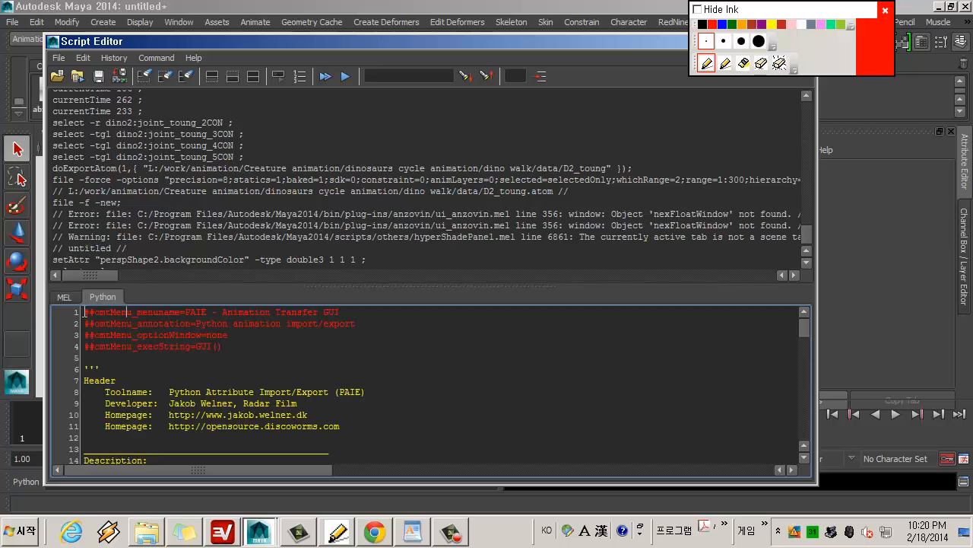
left_click(65, 296)
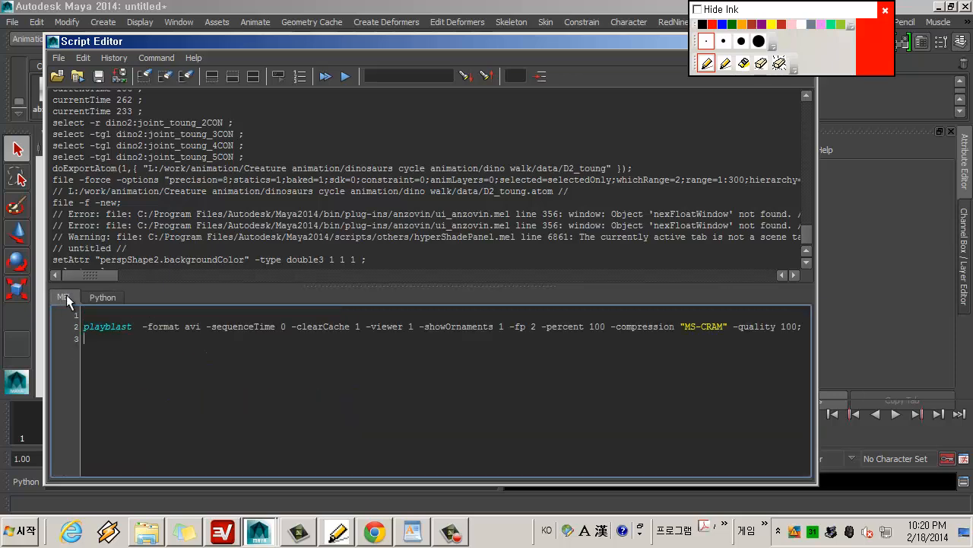
Step: Clear both the history output and the MEL input in the Script Editor
left_click(150, 74)
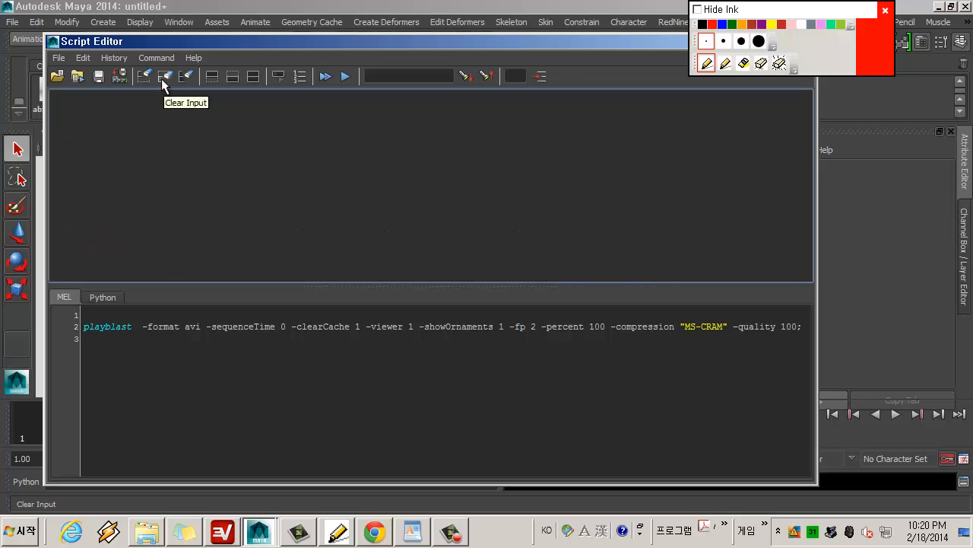
left_click(163, 77)
left_click(340, 457)
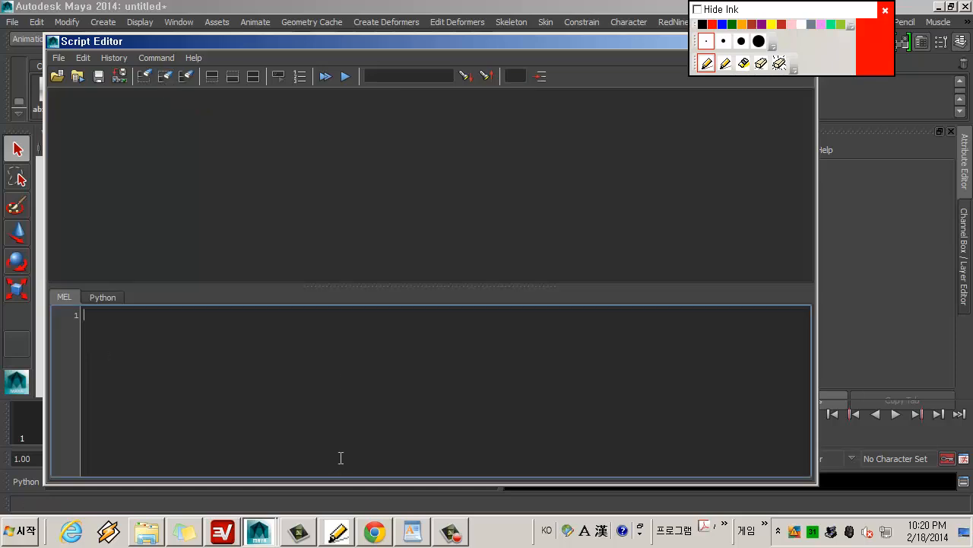
left_click(186, 77)
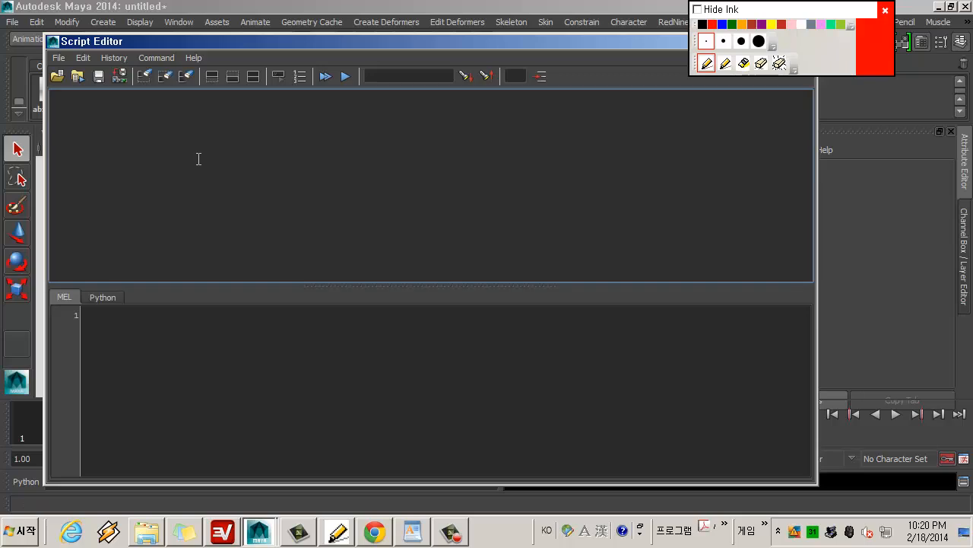
Step: Scribble in red ink across the Script Editor's history pane and erase all ink
left_click(725, 63)
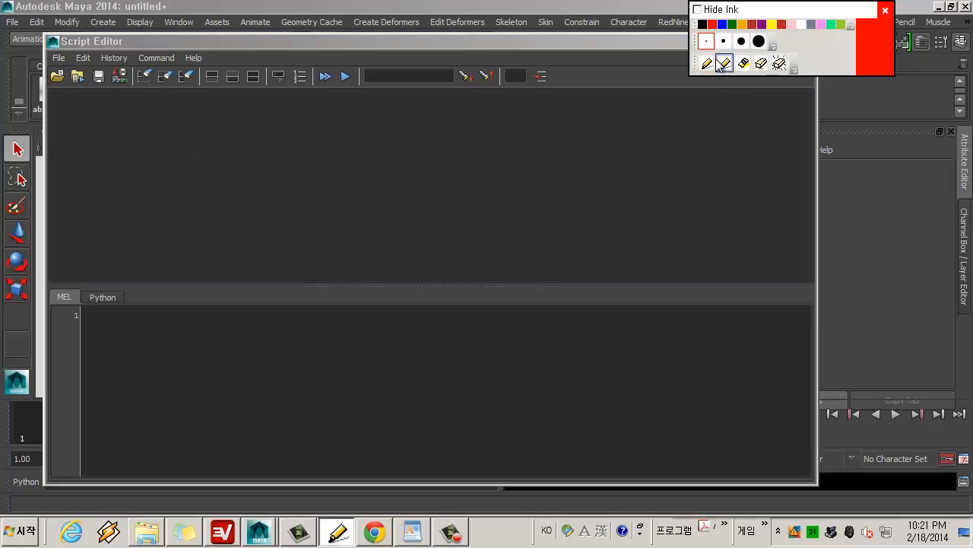
mouse_move(74, 158)
left_mouse_down()
mouse_move(159, 113)
mouse_move(155, 210)
mouse_move(285, 136)
mouse_move(369, 231)
mouse_move(493, 148)
mouse_move(593, 199)
left_mouse_up()
mouse_move(137, 134)
left_mouse_down()
mouse_move(246, 102)
mouse_move(187, 137)
mouse_move(115, 204)
left_mouse_up()
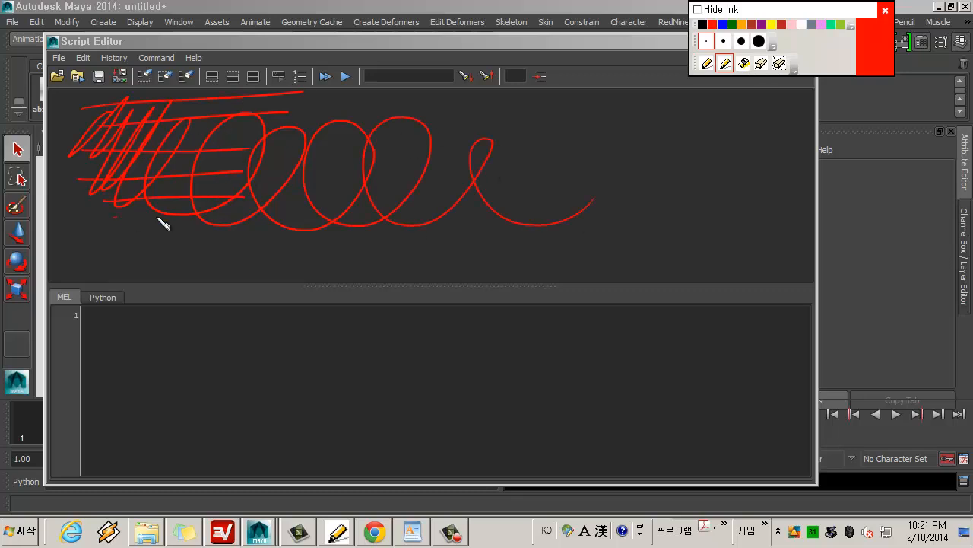
left_click(779, 63)
Step: Draw slanted red strokes across the Script Editor's MEL input pane, erase all ink and leave drawing mode
mouse_move(114, 319)
left_mouse_down()
mouse_move(95, 355)
mouse_move(145, 305)
mouse_move(121, 415)
left_mouse_up()
left_click_drag(211, 304, 145, 436)
left_click_drag(222, 327, 173, 444)
left_click_drag(285, 316, 226, 437)
left_click_drag(352, 309, 289, 427)
left_click_drag(400, 305, 327, 424)
left_click_drag(435, 314, 361, 447)
left_click_drag(530, 311, 445, 463)
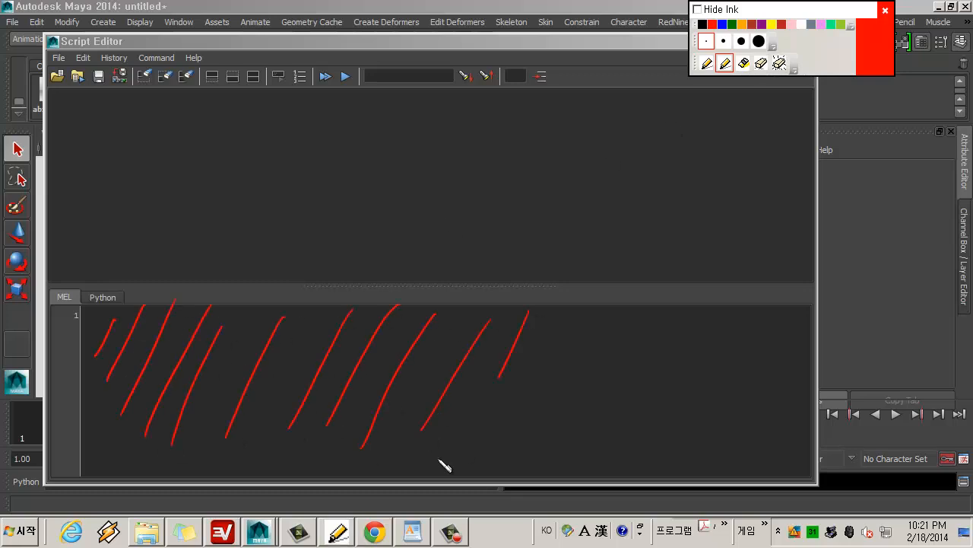
left_click(778, 63)
left_click(707, 64)
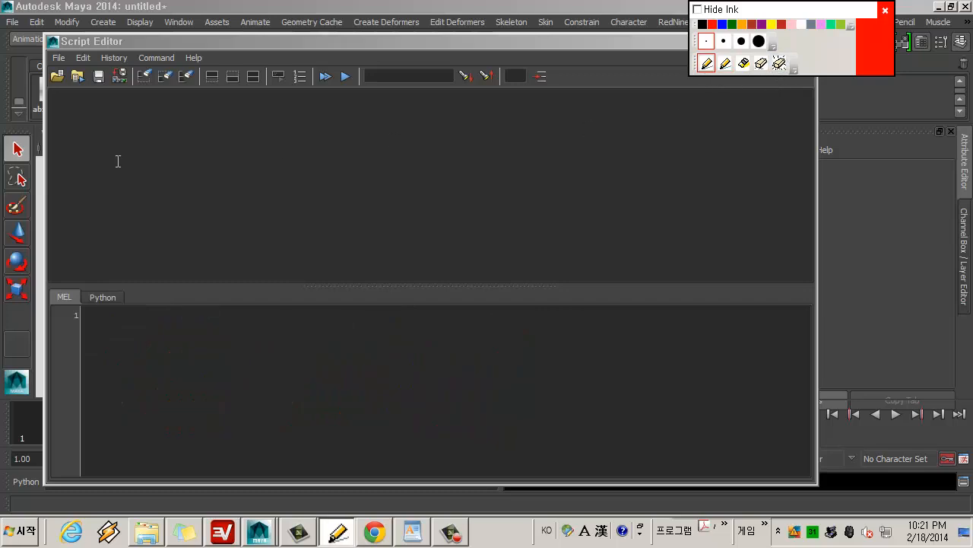
Step: Load abxPicker.mel from the maya/2014-x64/scripts folder into the Script Editor's MEL input
left_click(59, 58)
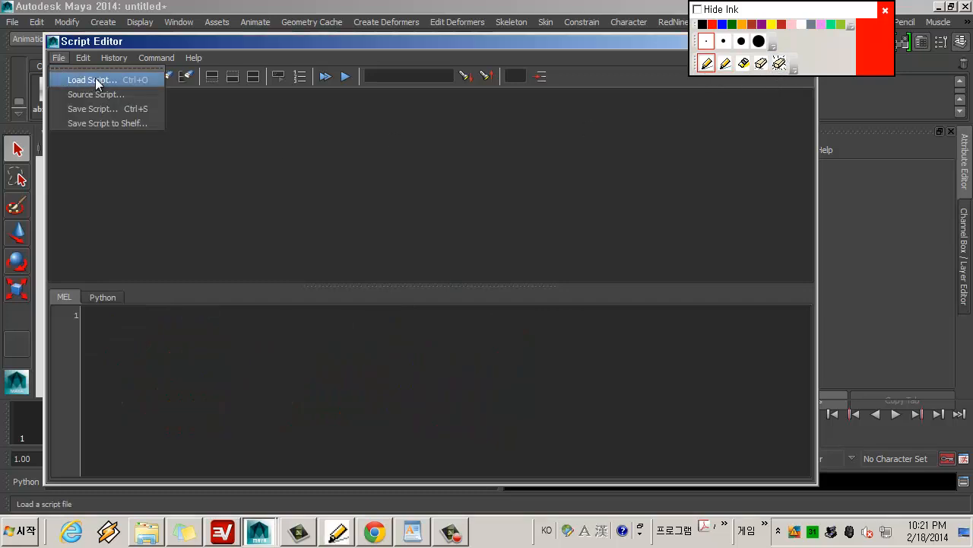
left_click(92, 80)
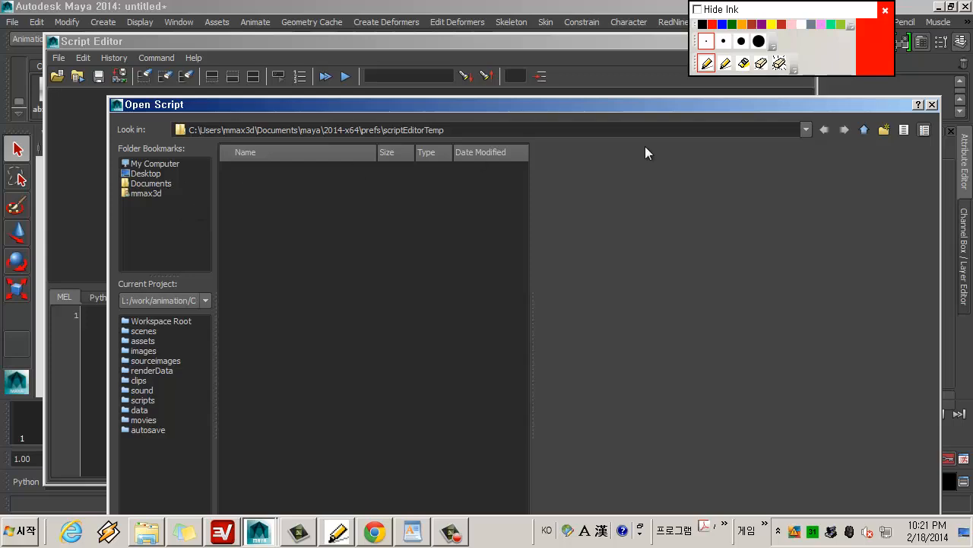
left_click(864, 130)
left_click(864, 130)
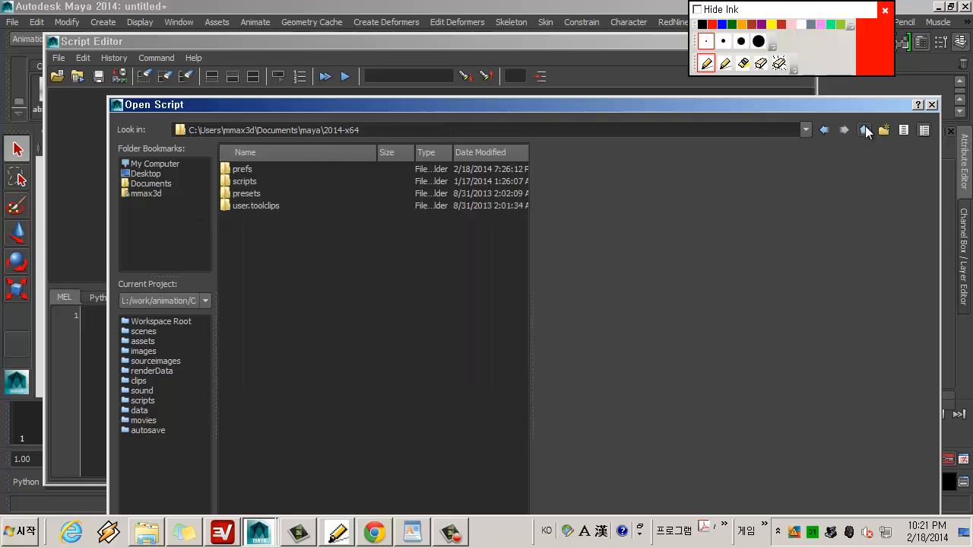
double_click(252, 182)
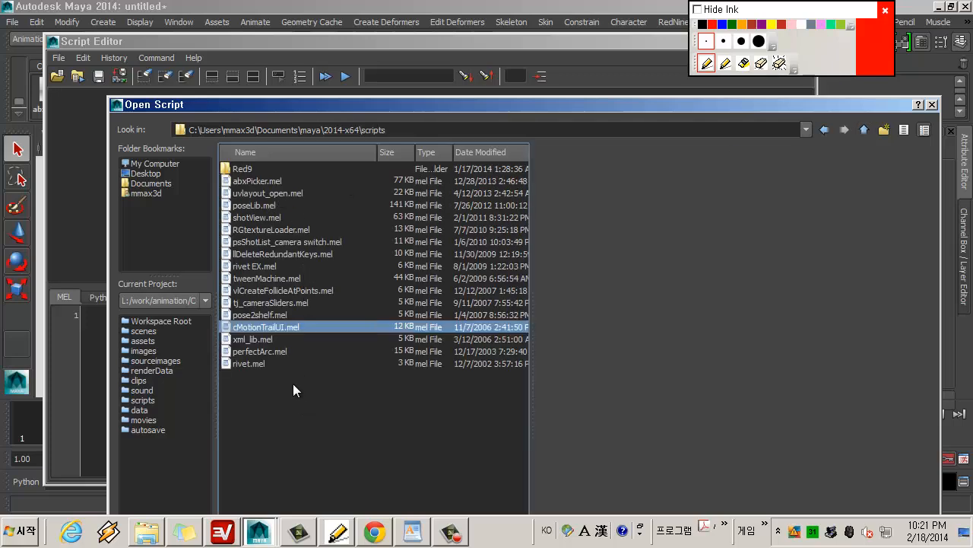
left_click(272, 180)
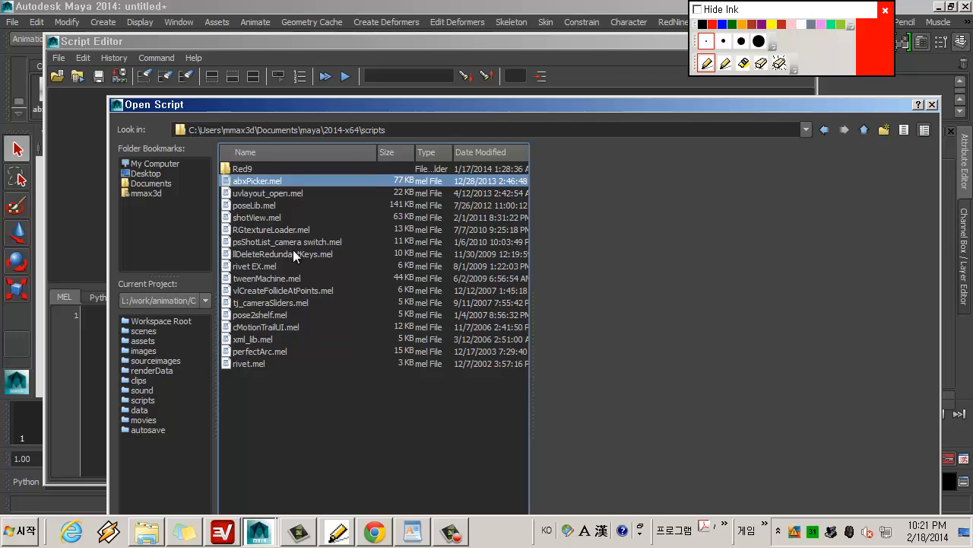
left_click_drag(672, 105, 613, 63)
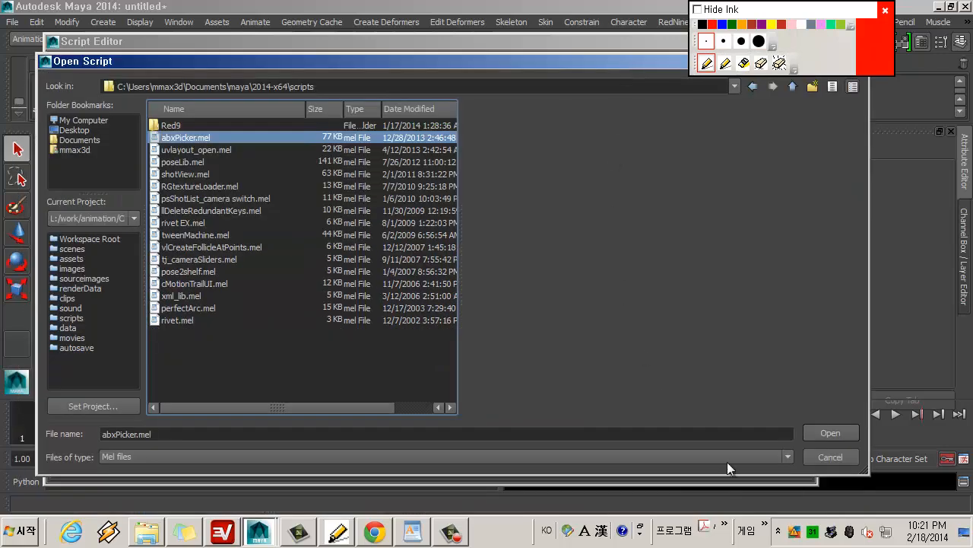
left_click(828, 432)
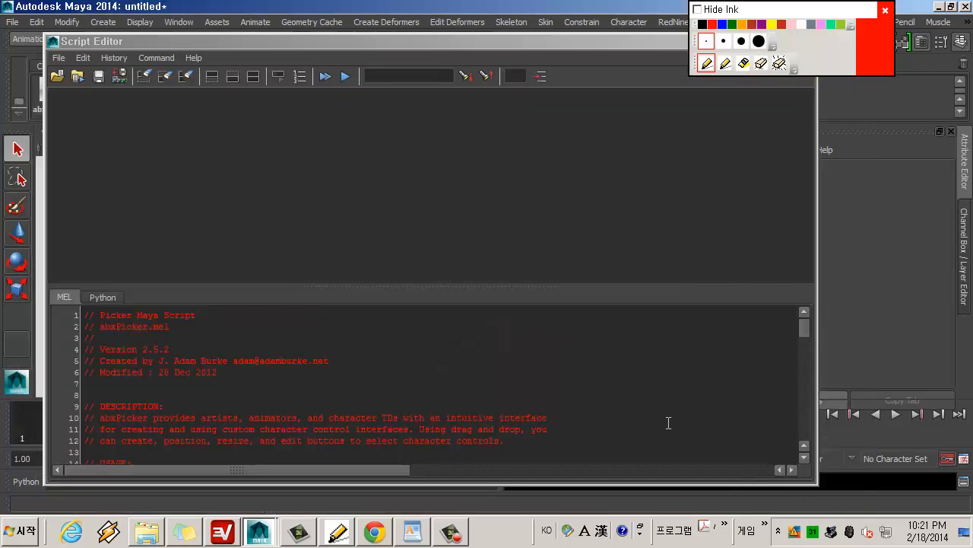
Step: Enlarge the Script Editor's input pane and highlight the abxPicker header comments from the script title through the usage notes
left_click_drag(637, 283, 635, 206)
left_click_drag(92, 232, 390, 435)
left_click(389, 435)
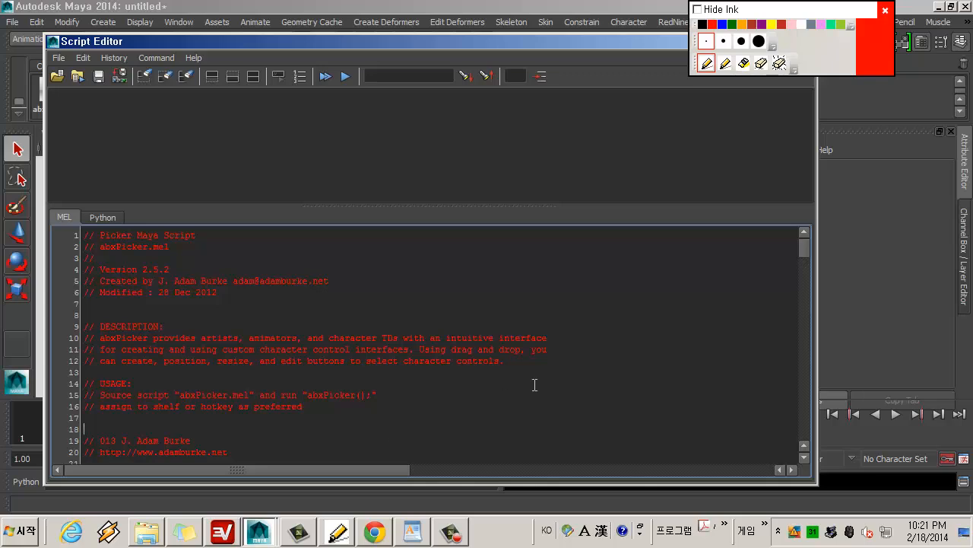
left_click_drag(86, 235, 198, 427)
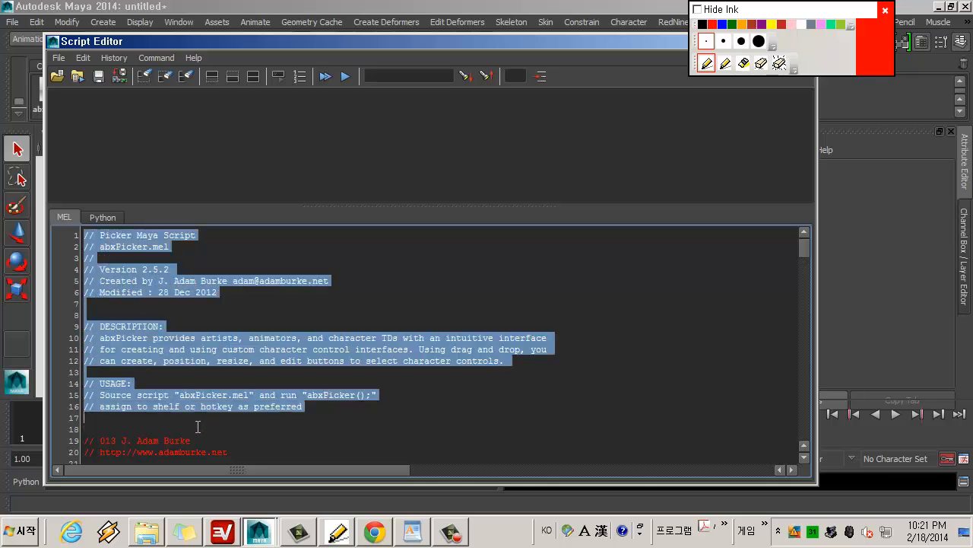
left_click(314, 433)
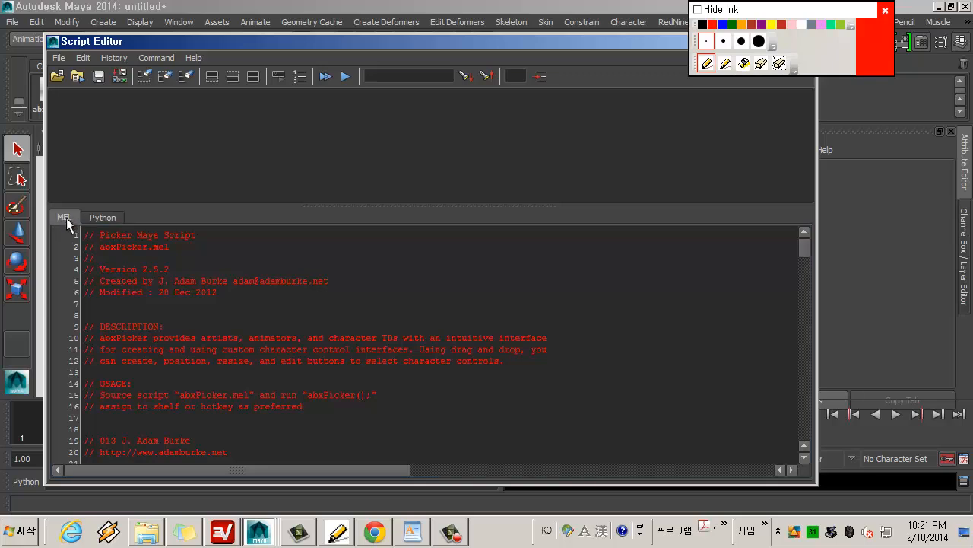
Step: Circle the MEL label in red ink, erase all ink and leave drawing mode
left_click(726, 63)
mouse_move(80, 190)
left_mouse_down()
mouse_move(53, 207)
mouse_move(80, 243)
mouse_move(92, 194)
left_mouse_up()
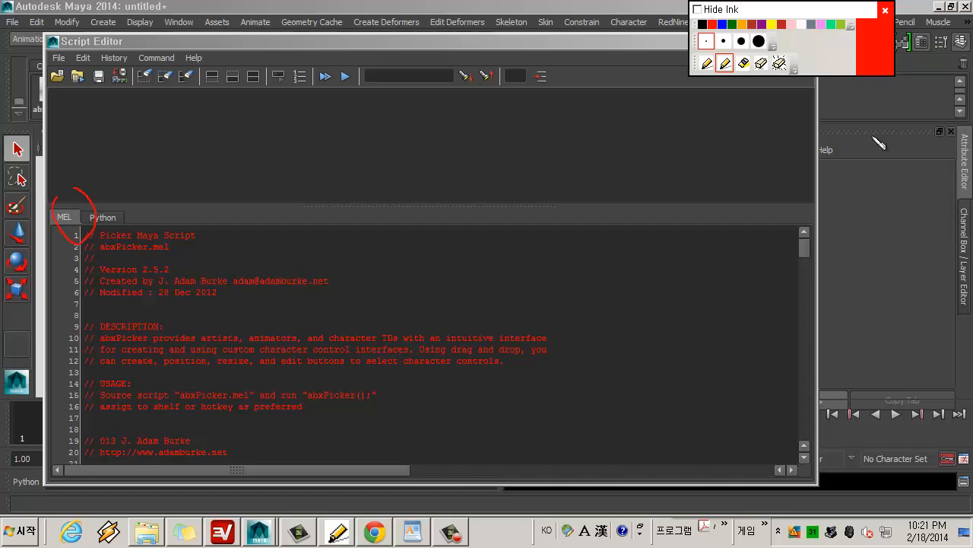
left_click(779, 63)
left_click(706, 64)
Step: Compare the PAIE script in the Python input with the abxPicker script in the MEL input, ending on MEL
left_click(91, 218)
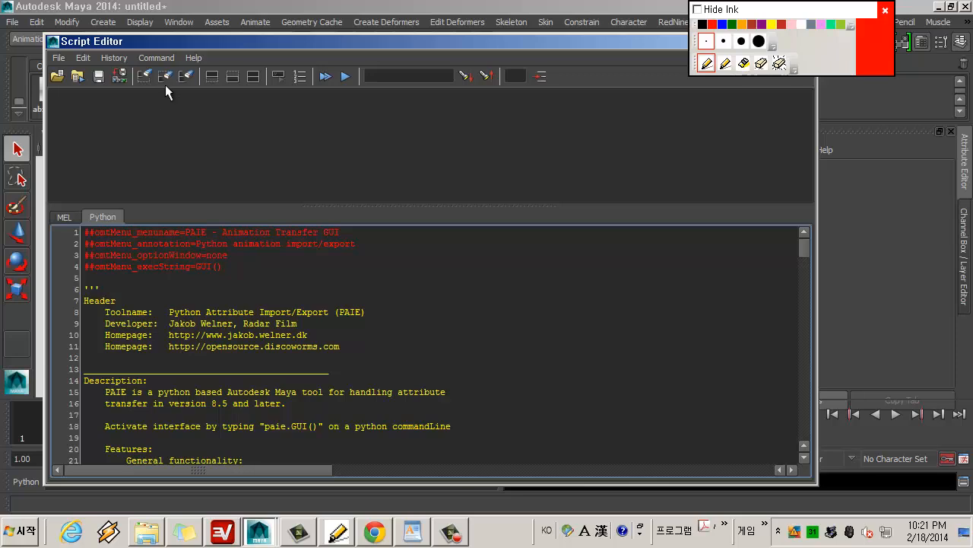
left_click(68, 219)
left_click(104, 218)
left_click(60, 215)
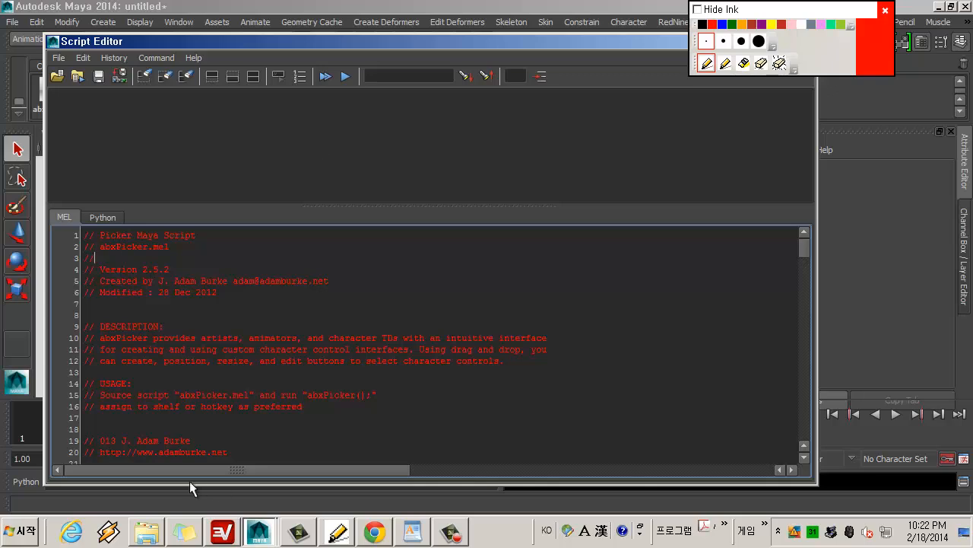
Step: Read through the abxPicker script's opening comments, including its version details and description
left_click(181, 451)
scroll(122, 297, "down", 3)
scroll(132, 305, "up", 3)
left_click_drag(94, 240, 186, 283)
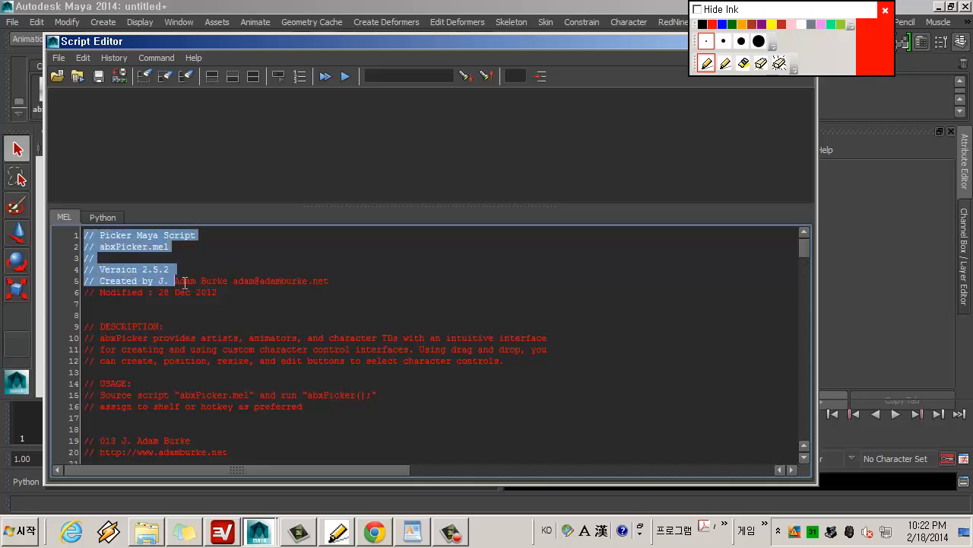
left_click(215, 313)
scroll(196, 307, "down", 2)
scroll(197, 307, "up", 2)
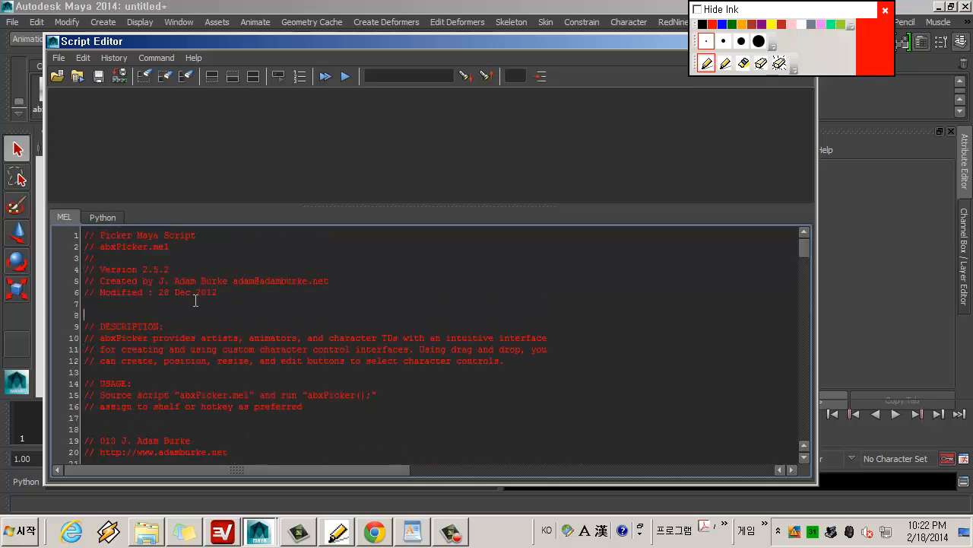
scroll(189, 299, "down", 2)
scroll(236, 335, "up", 2)
scroll(238, 335, "down", 2)
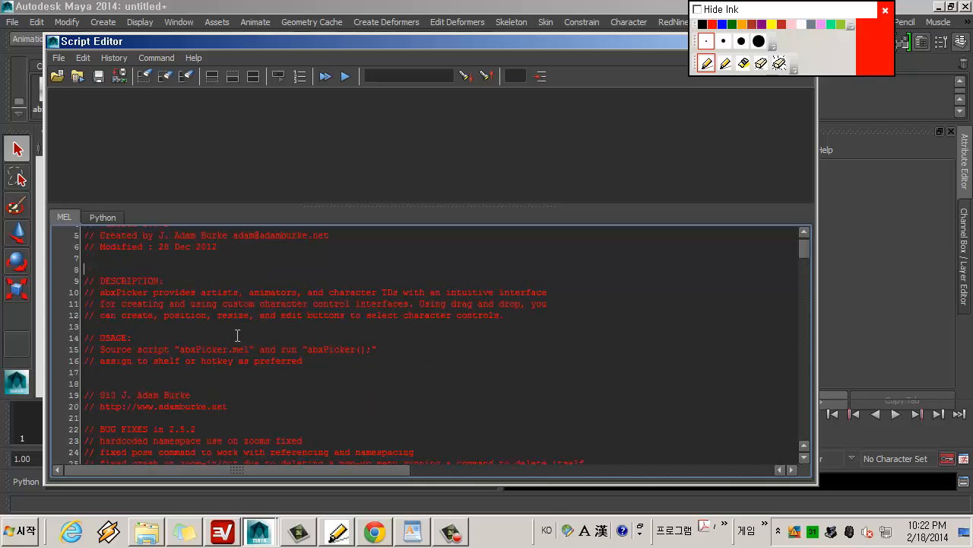
Step: Highlight the usage notes in the abxPicker comments, including the abxPicker(); run command
left_click_drag(89, 338, 358, 370)
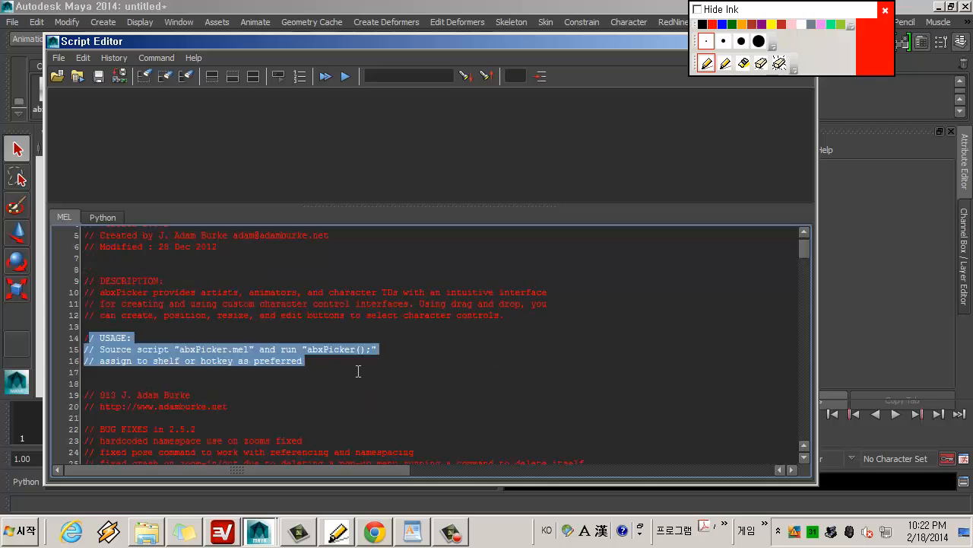
scroll(358, 371, "down", 4)
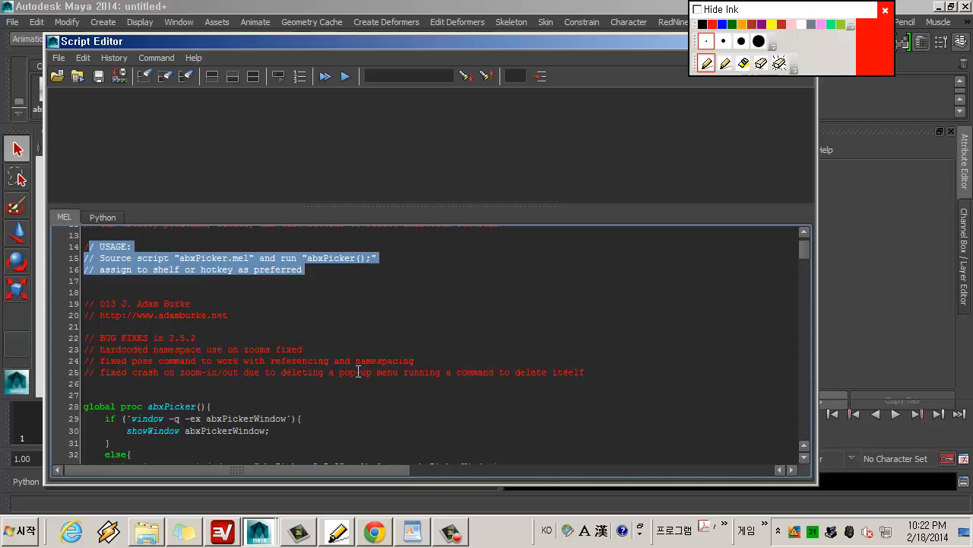
left_click(355, 373)
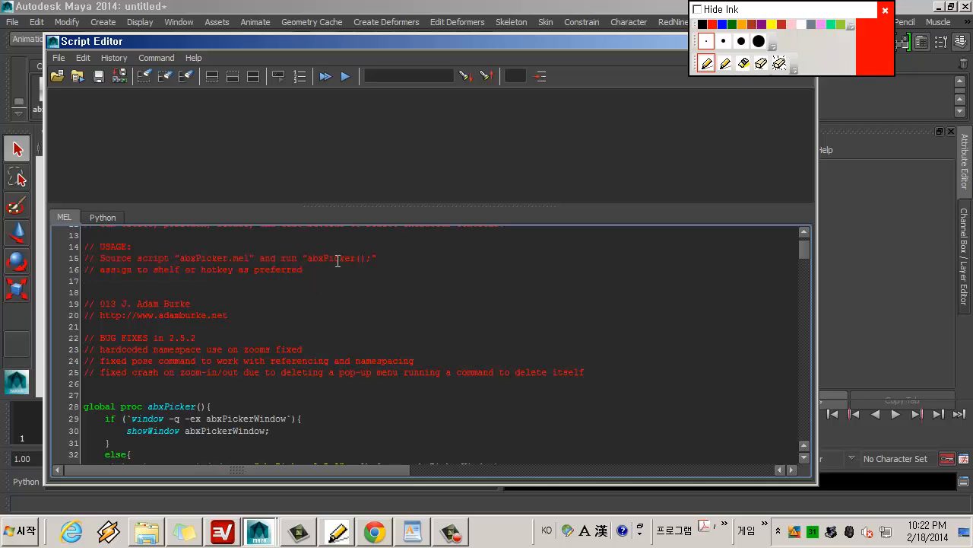
left_click_drag(309, 259, 369, 258)
left_click(375, 267)
left_click_drag(374, 259, 310, 256)
left_click(276, 271)
Step: Highlight the red comment lines above the abxPicker code and review the surrounding script text
left_click_drag(327, 272, 111, 245)
left_click(352, 305)
left_click_drag(304, 269, 123, 232)
left_click(189, 306)
left_click_drag(390, 386, 45, 222)
left_click(172, 291)
scroll(172, 291, "down", 4)
scroll(188, 308, "up", 3)
scroll(189, 308, "up", 2)
scroll(191, 322, "down", 3)
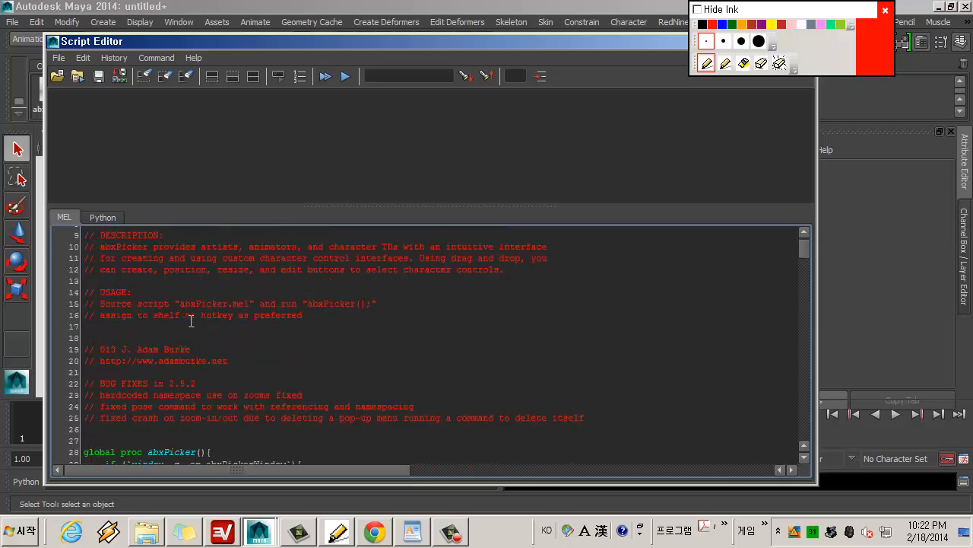
Step: Switch to Chrome, examine the Arc Tracker 1.1.0 page's preview, details and reviews on CreativeCrash, and minimize the browser
left_click(374, 531)
scroll(382, 390, "down", 4)
scroll(379, 381, "down", 7)
scroll(374, 370, "up", 7)
scroll(329, 333, "up", 4)
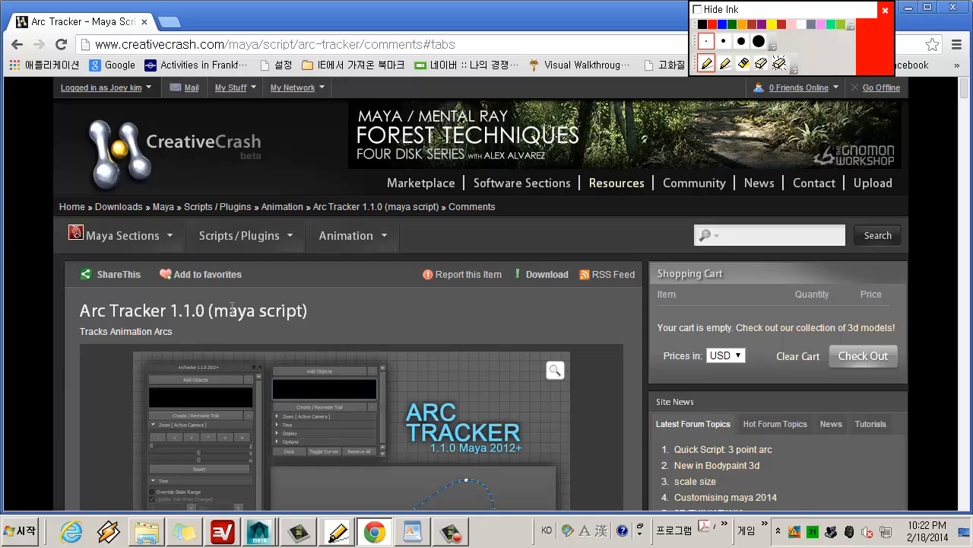
scroll(137, 364, "down", 7)
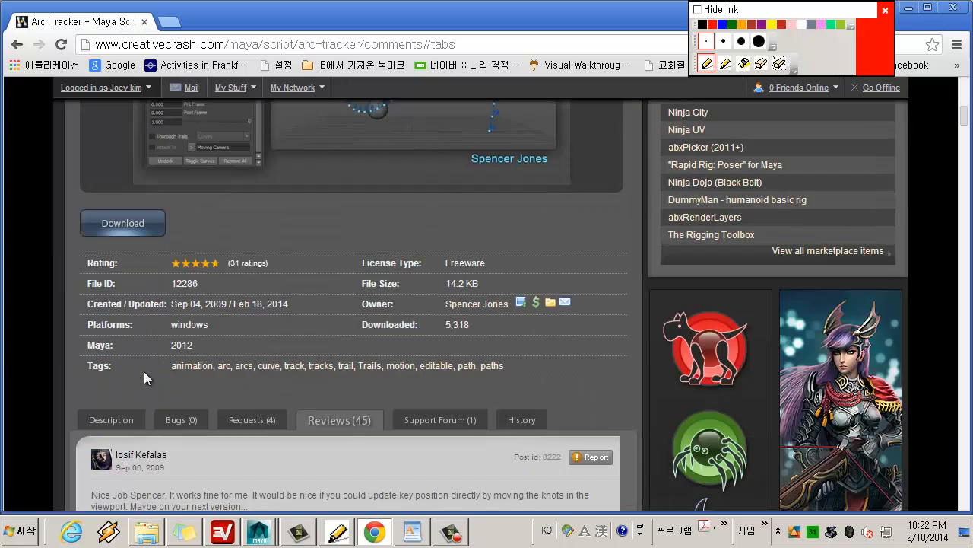
scroll(145, 378, "down", 2)
scroll(146, 373, "up", 9)
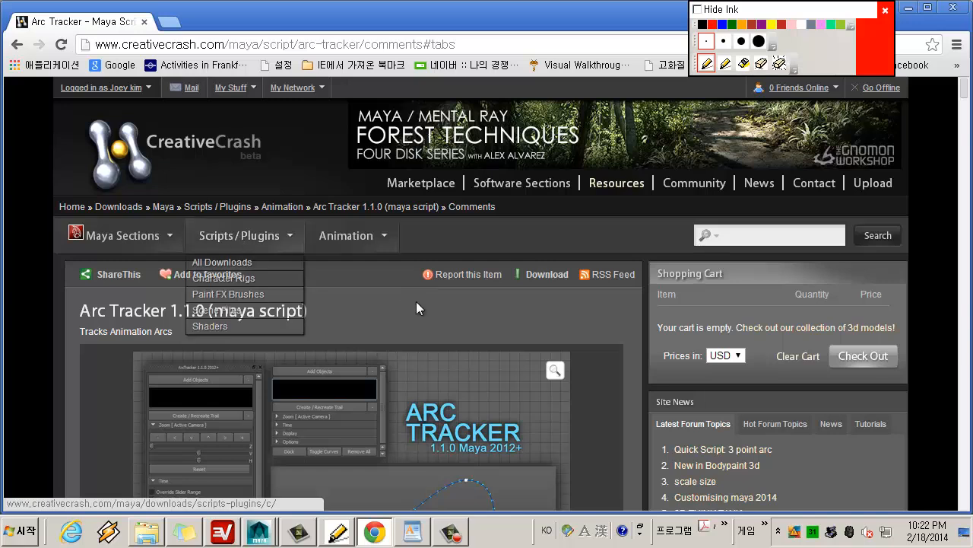
scroll(200, 337, "down", 5)
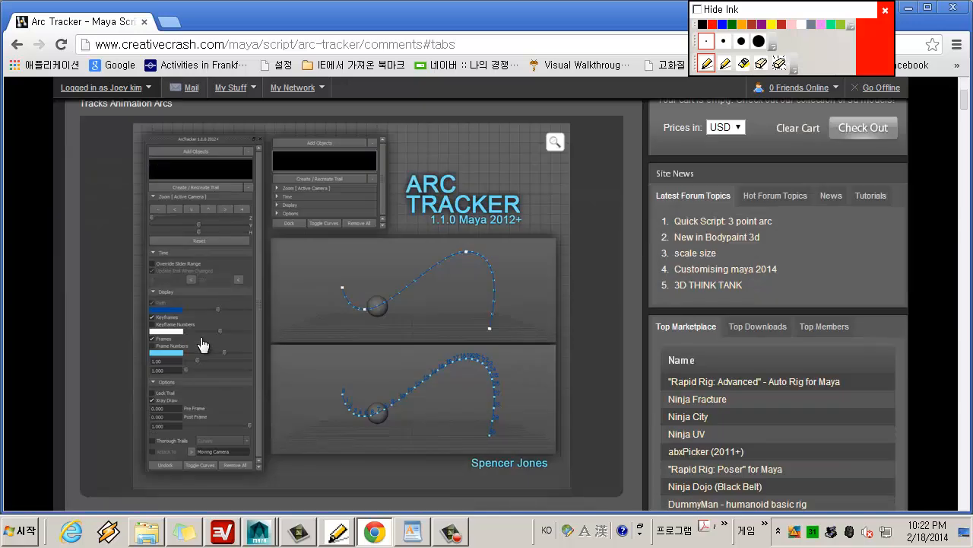
scroll(213, 358, "down", 8)
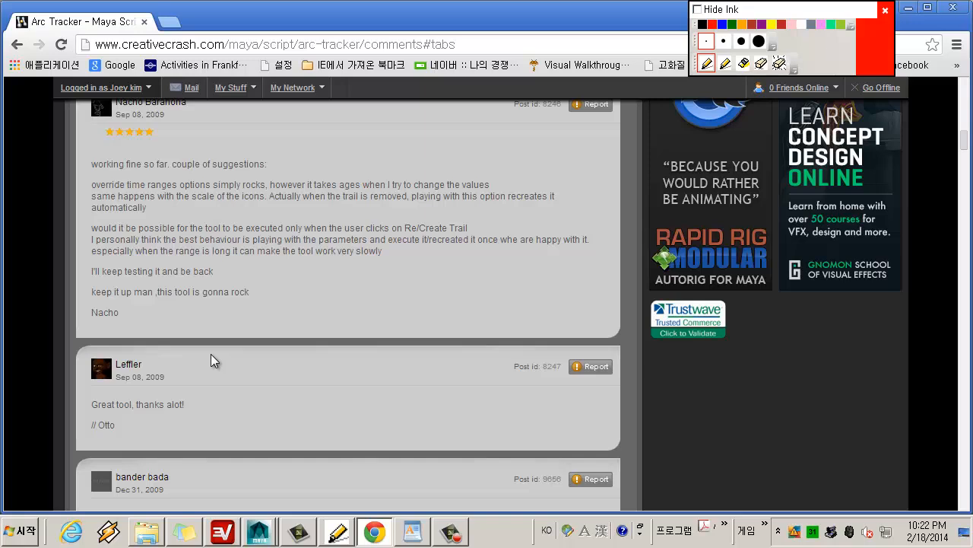
scroll(211, 353, "up", 8)
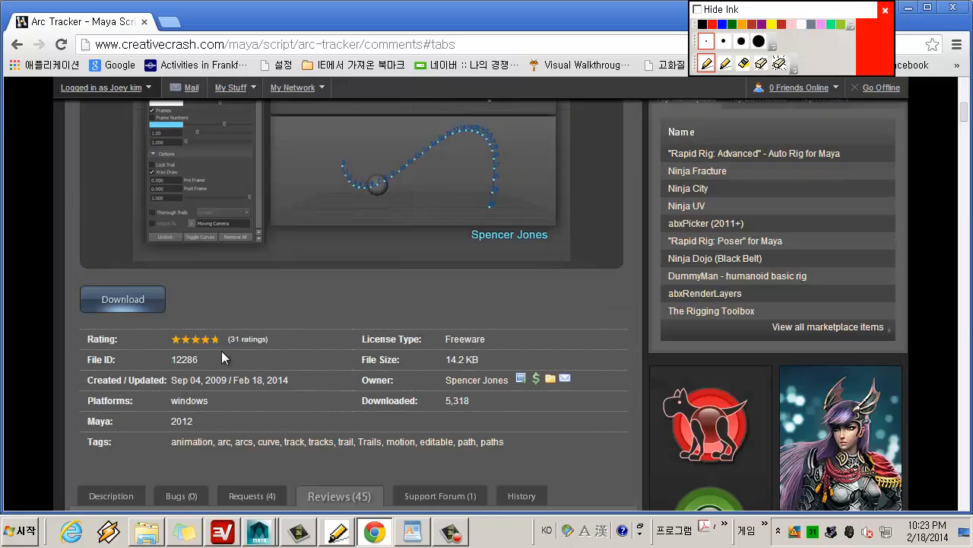
left_click(908, 9)
Step: Examine the "global proc abxPicker()" line in the MEL script, highlighting its keywords and procedure name
scroll(411, 405, "down", 3)
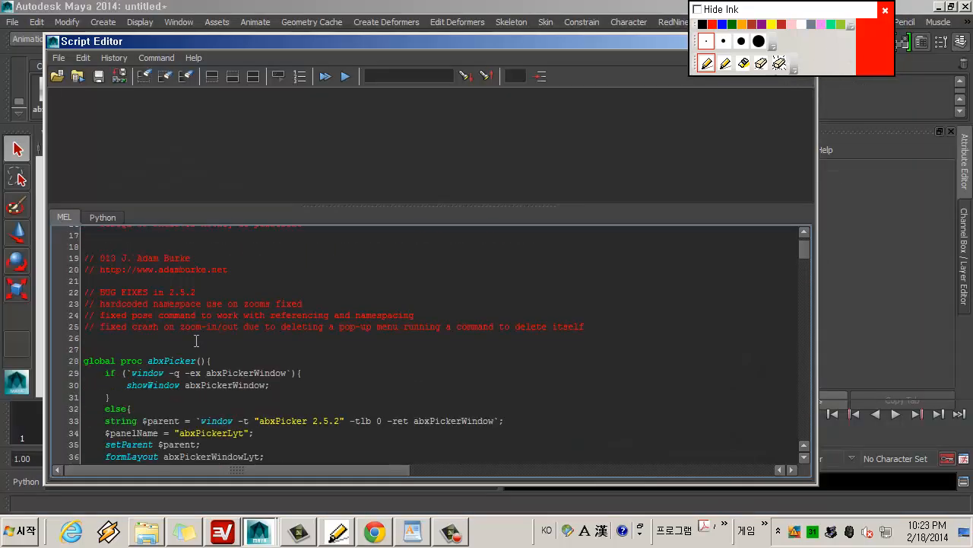
left_click_drag(84, 362, 145, 366)
left_click(87, 360)
left_click_drag(183, 362, 211, 363)
left_click(231, 362)
triple_click(227, 362)
left_click(218, 360)
left_click_drag(148, 362, 207, 362)
Step: Compare the abxPicker() command in the usage notes with the procedure name in the global proc line
scroll(340, 401, "up", 4)
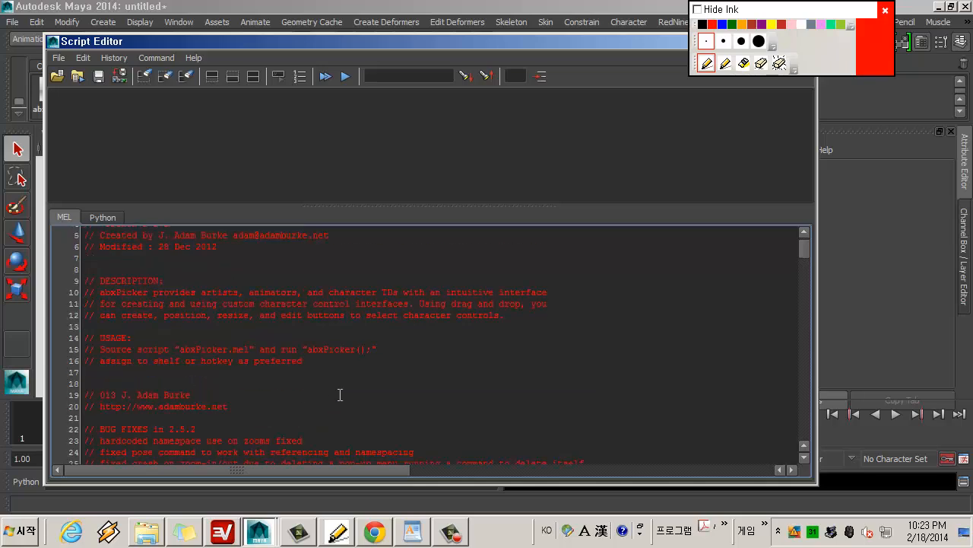
left_click_drag(309, 349, 369, 352)
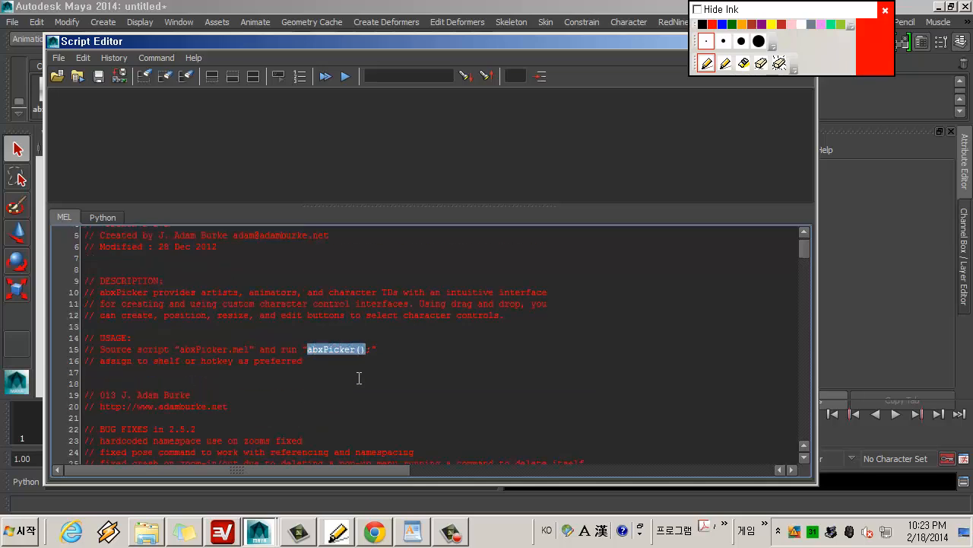
scroll(372, 382, "down", 4)
left_click_drag(148, 360, 201, 360)
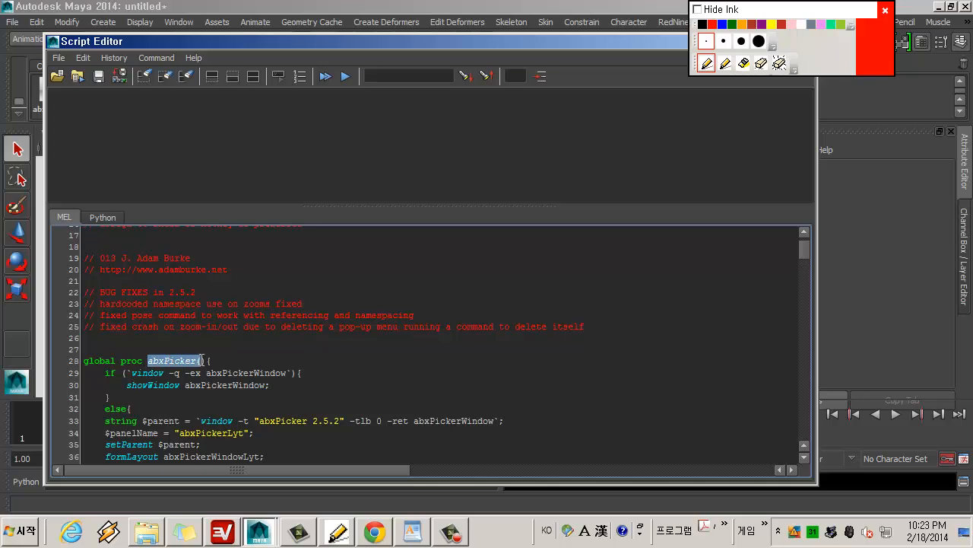
left_click(270, 371)
Step: Select the entire abxPicker script, look through its procedures and clear the selection
left_click(92, 235)
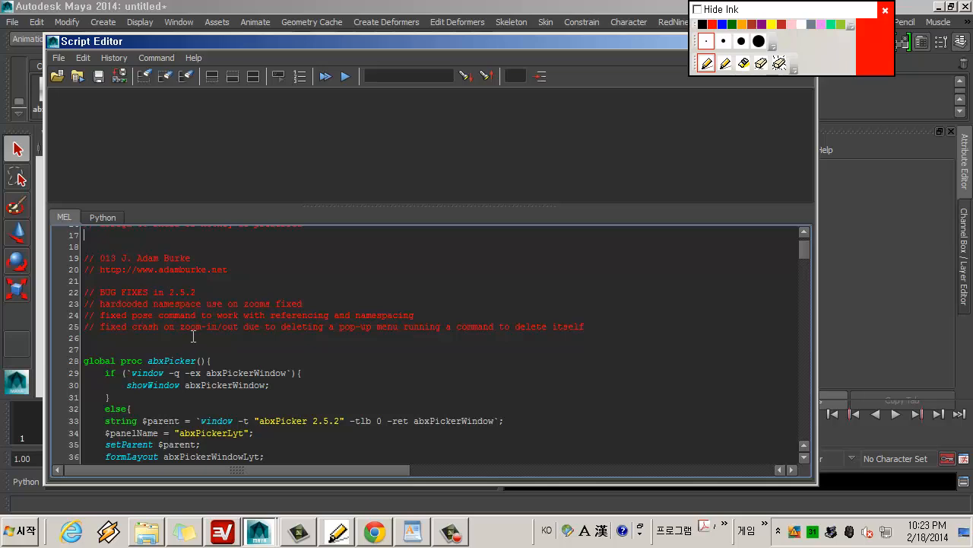
key("ctrl+a")
scroll(415, 350, "down", 20)
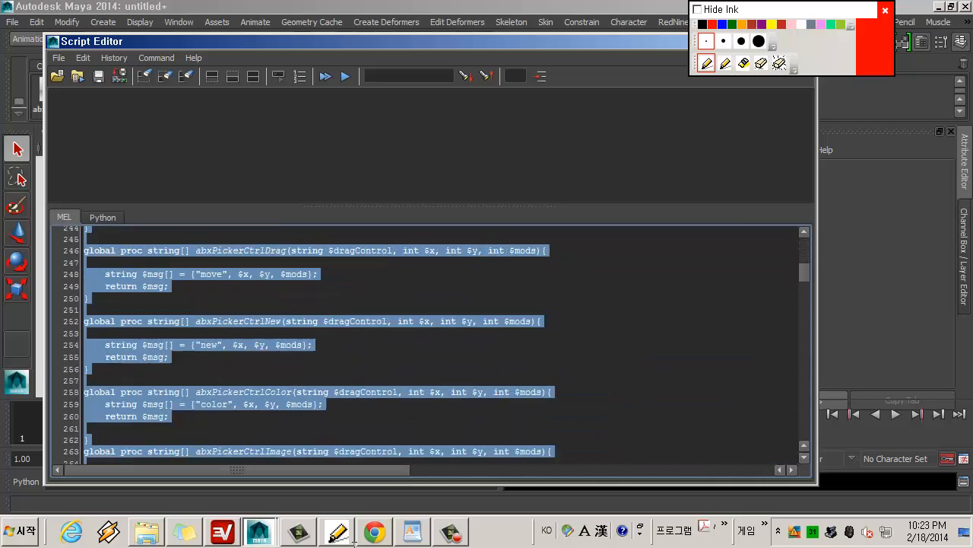
left_click(415, 351)
Step: Return to the start of the script, highlight abxPicker() in the first global proc line and deselect it
left_click_drag(804, 295, 804, 232)
scroll(305, 354, "down", 1)
scroll(305, 353, "down", 3)
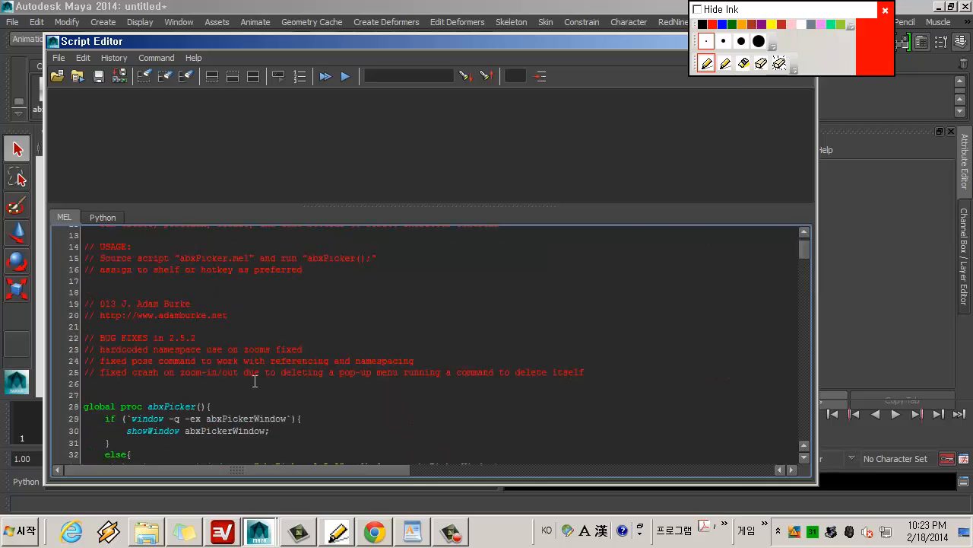
left_click_drag(146, 406, 208, 408)
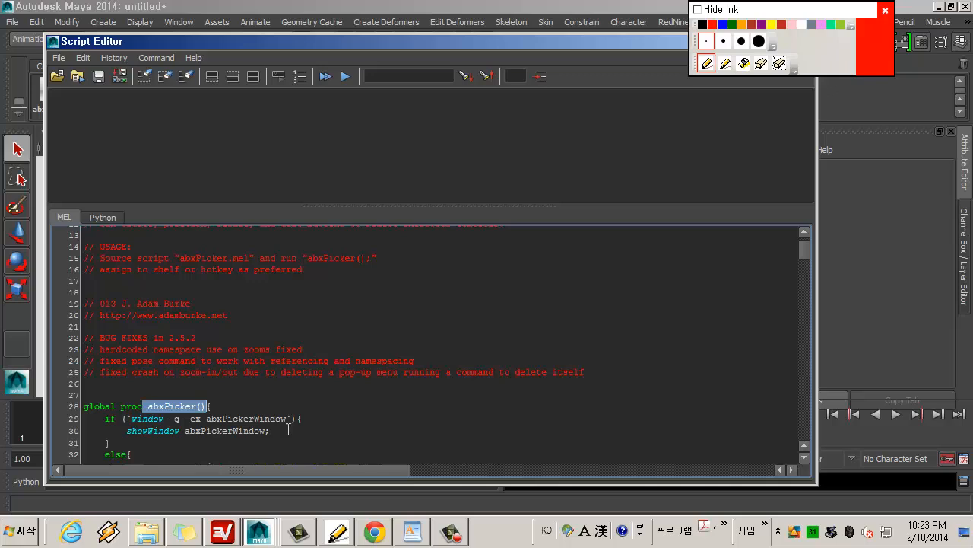
left_click(329, 338)
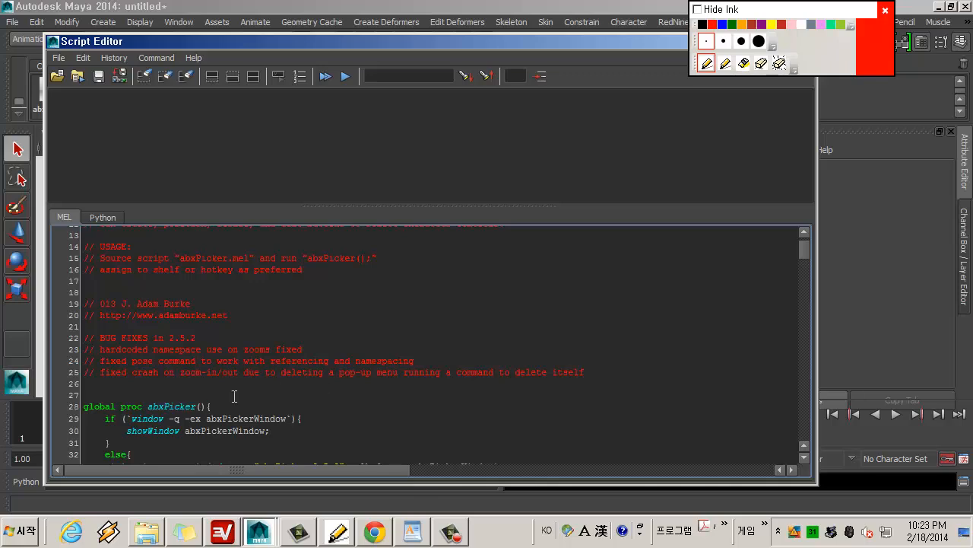
Step: Move the Script Editor aside to uncover the command line and copy abxPicker() from the global proc line
left_click_drag(206, 407, 149, 406)
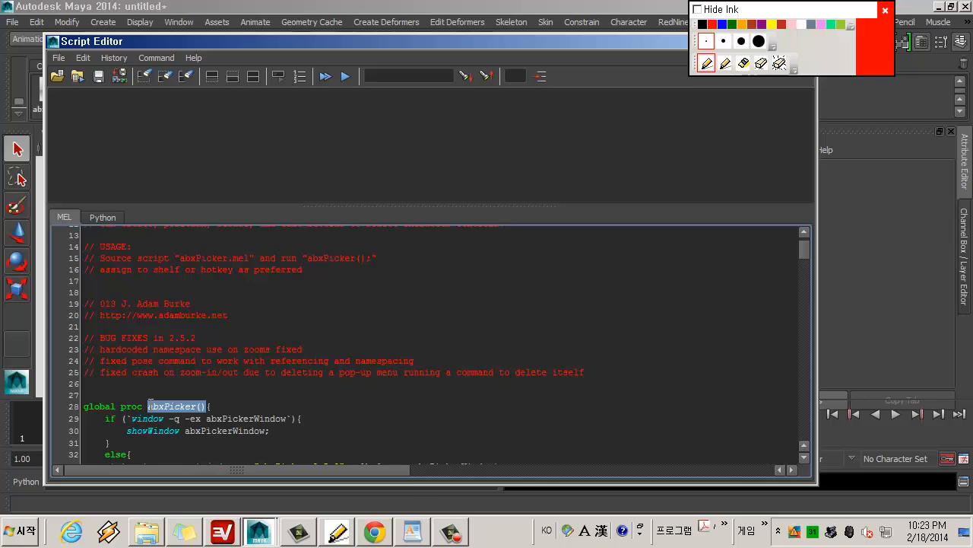
left_click_drag(318, 40, 541, 37)
left_click_drag(431, 392, 371, 392)
key("ctrl+c")
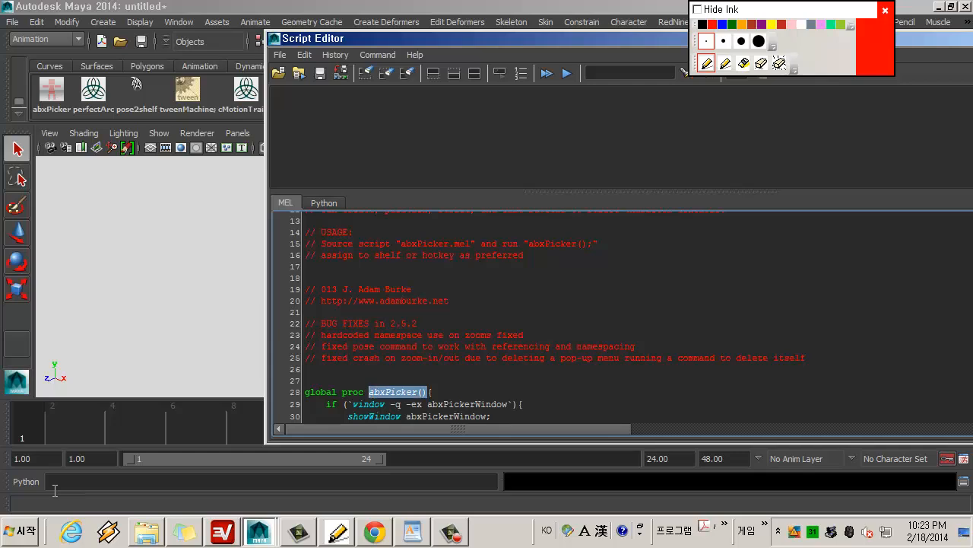
Step: Circle the command line's language label in red ink and switch the command line to MEL
left_click(54, 489)
left_click(31, 482)
left_click(29, 483)
left_click(28, 482)
left_click(727, 65)
mouse_move(52, 442)
left_mouse_down()
mouse_move(3, 480)
mouse_move(49, 465)
left_mouse_up()
left_click(706, 63)
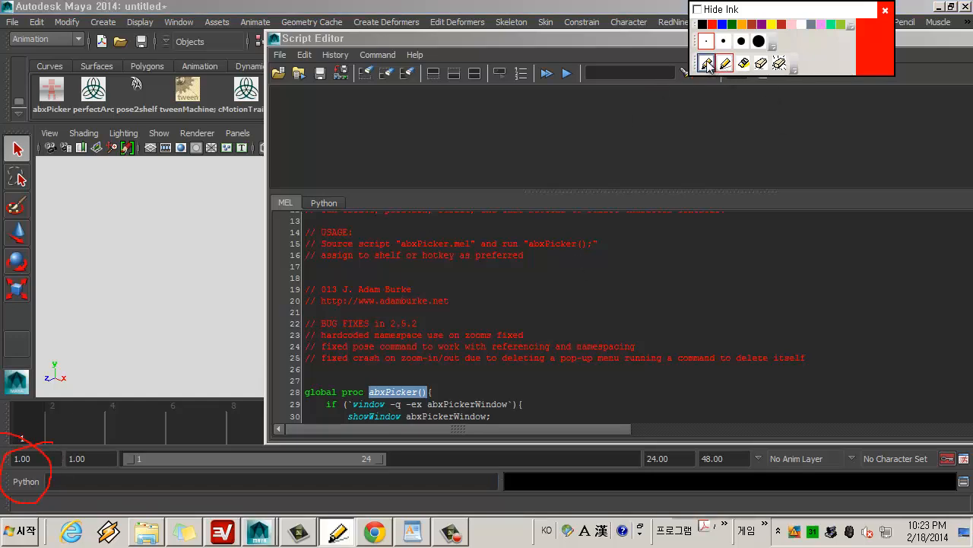
left_click(26, 482)
left_click(25, 483)
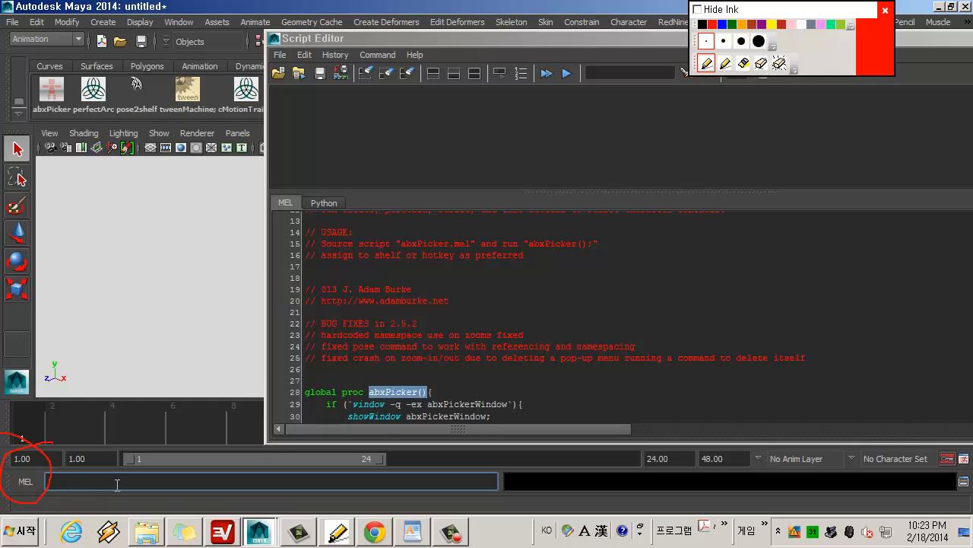
Step: Run the copied abxPicker() from the MEL command line, and move and shrink the Script Editor to clear the response line
key("ctrl+v")
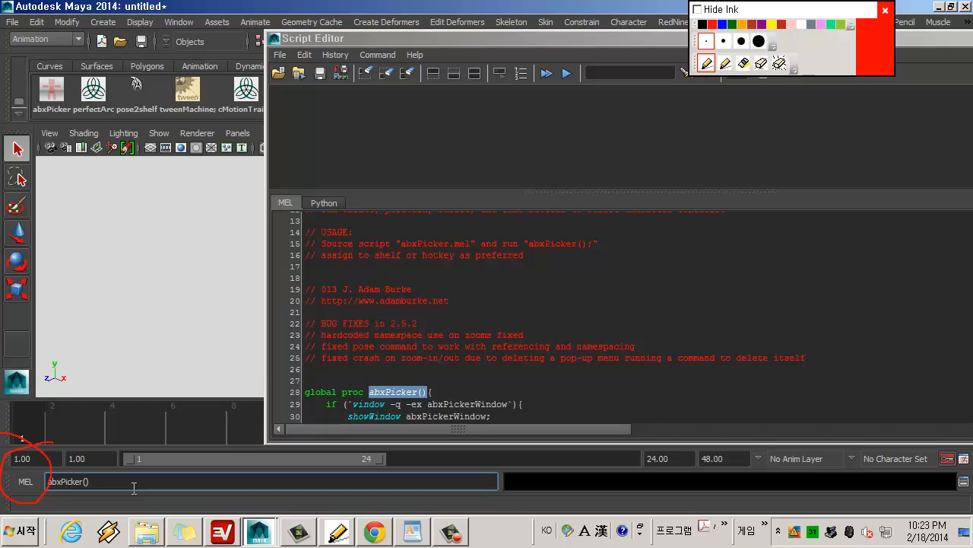
key("Return")
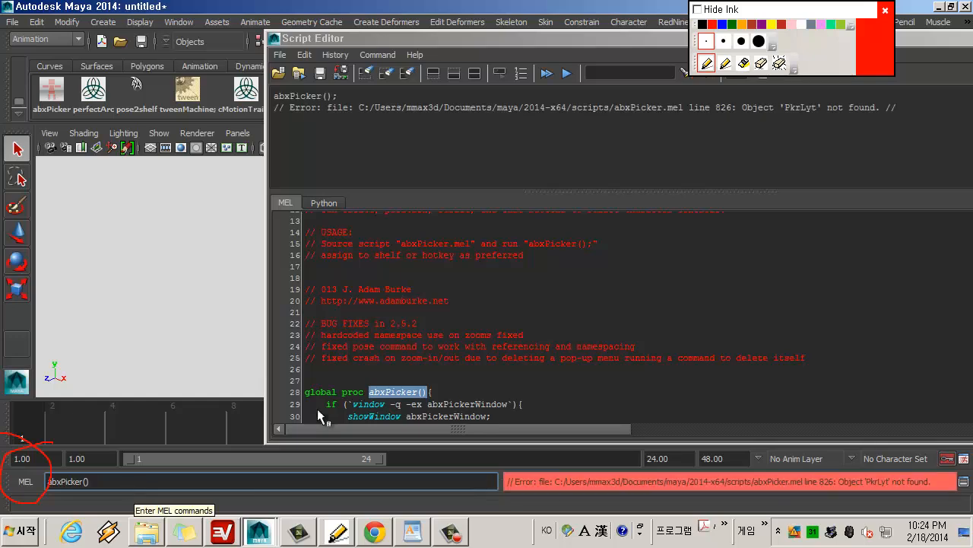
left_click(606, 34)
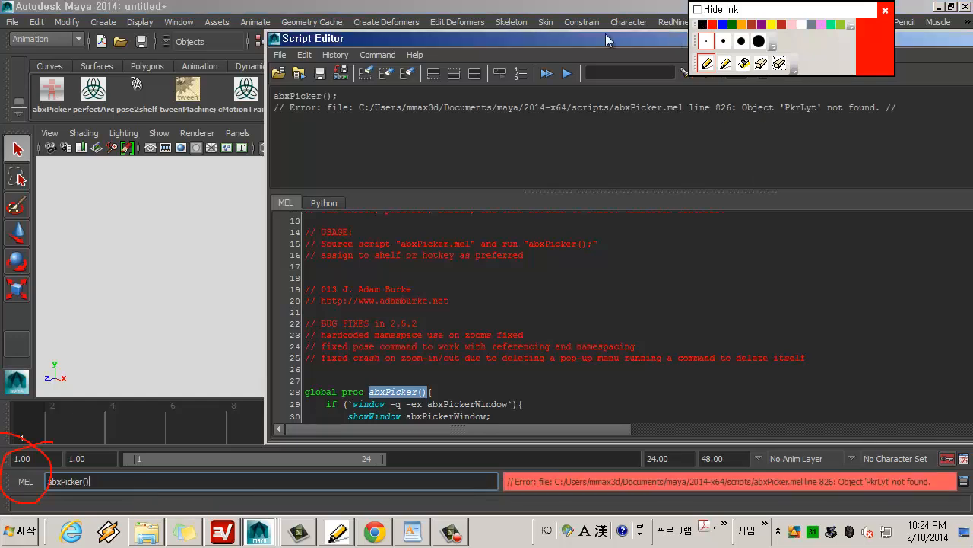
left_click_drag(472, 38, 272, 40)
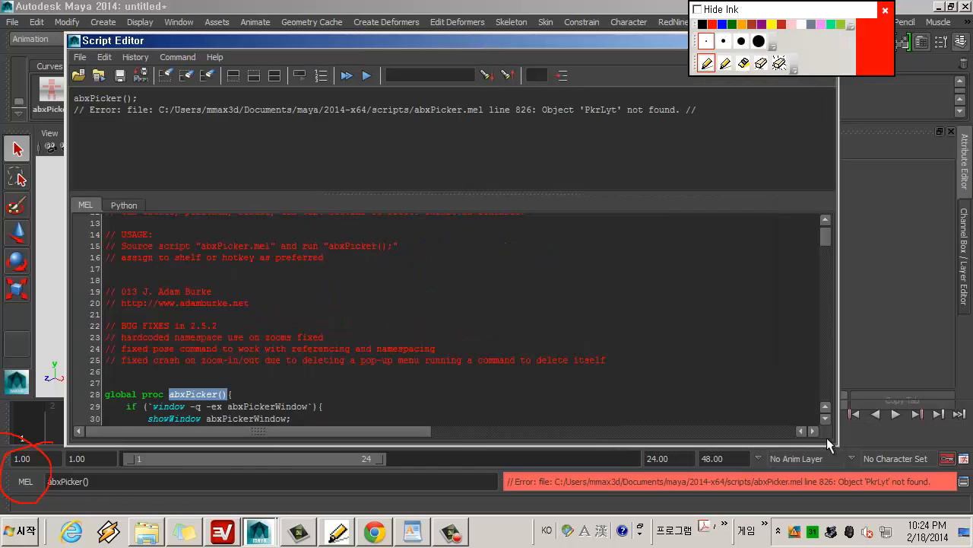
left_click_drag(837, 444, 691, 423)
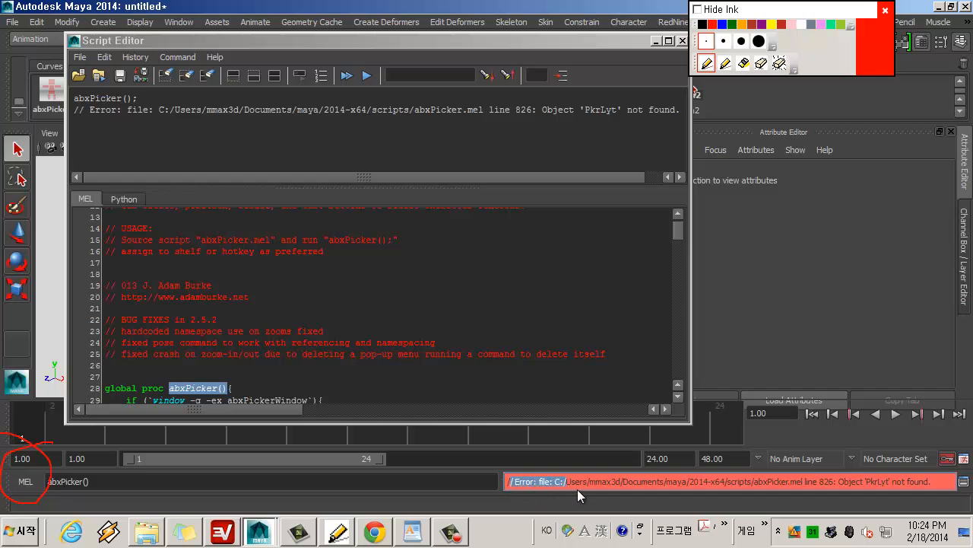
Step: Examine the error text in the command response line and the abxPicker(); entry in the Script Editor history
left_click_drag(643, 493, 748, 499)
left_click_drag(816, 502, 862, 482)
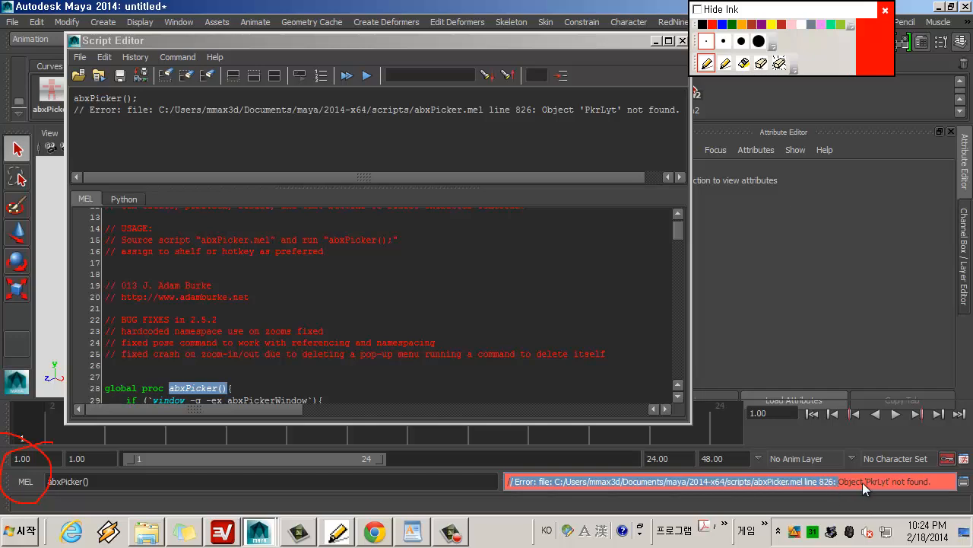
left_click(839, 484)
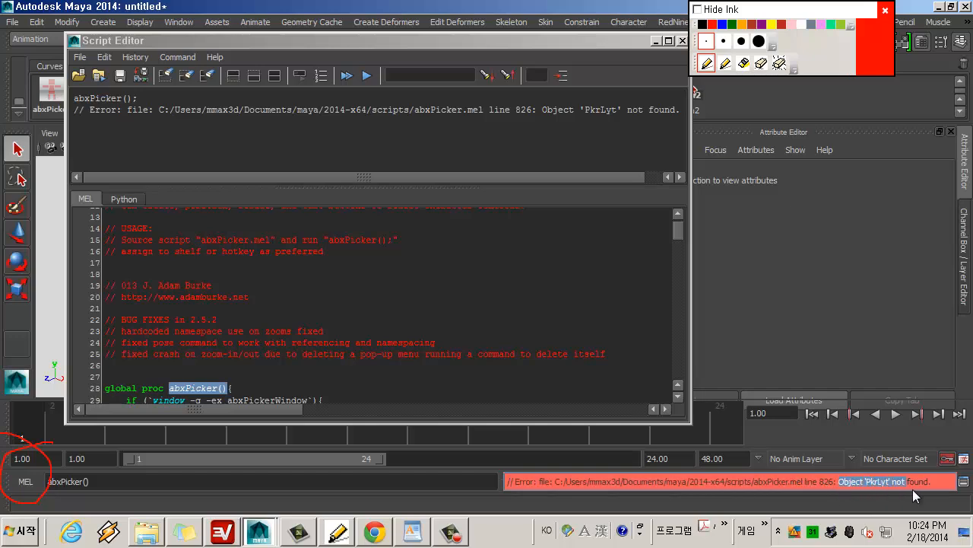
left_click(964, 481)
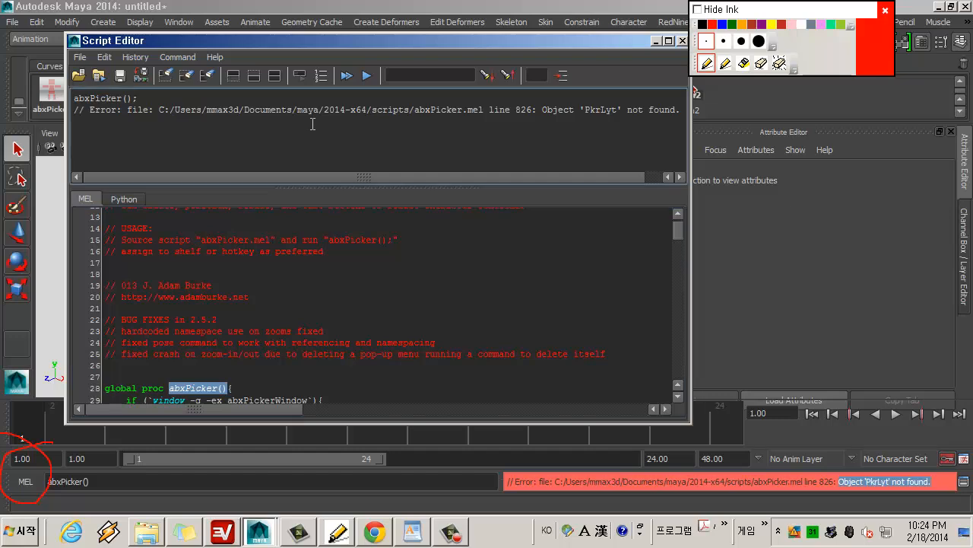
left_click_drag(150, 95, 72, 99)
left_click(149, 122)
Step: Clear the Script Editor history and the red ink annotation, and run abxPicker() again from the MEL command line
left_click(164, 73)
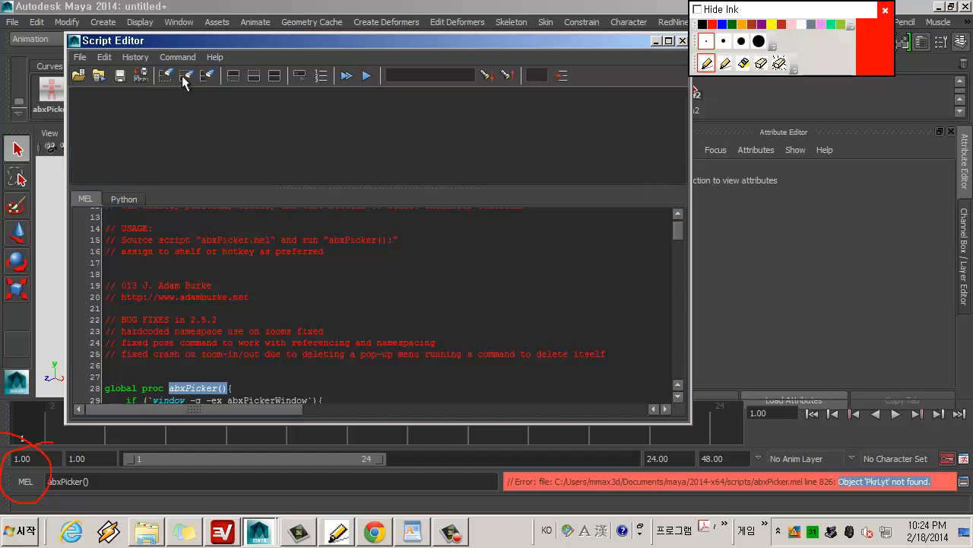
left_click_drag(112, 482, 38, 481)
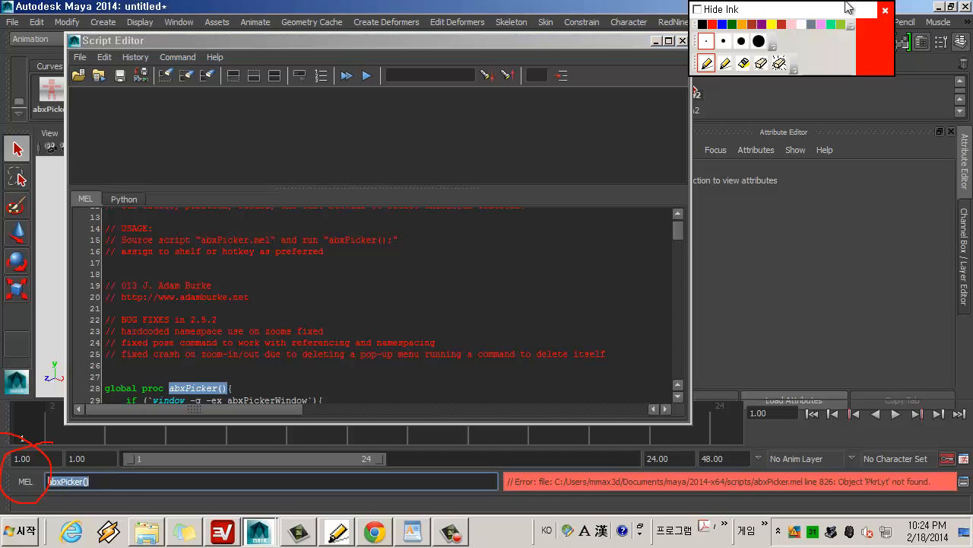
left_click(779, 63)
left_click(117, 481)
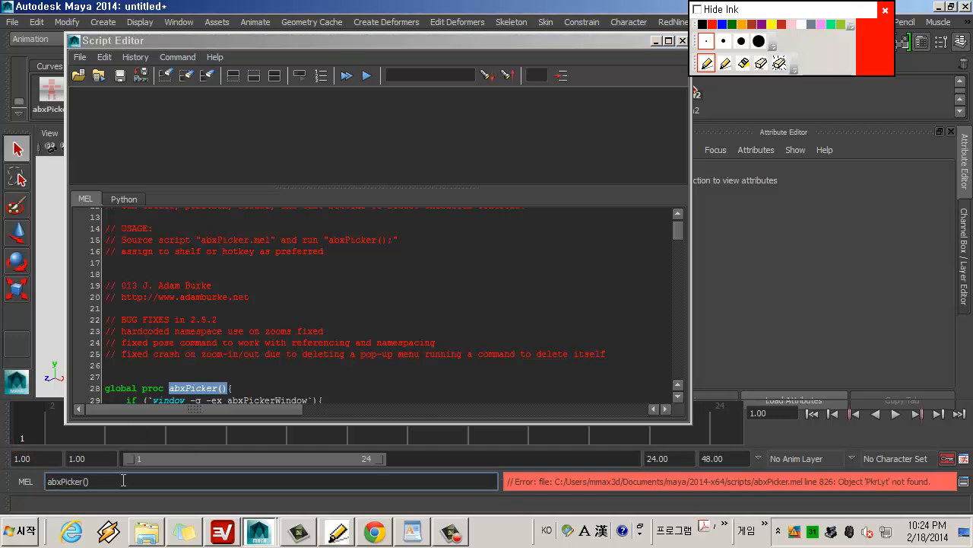
key("Return")
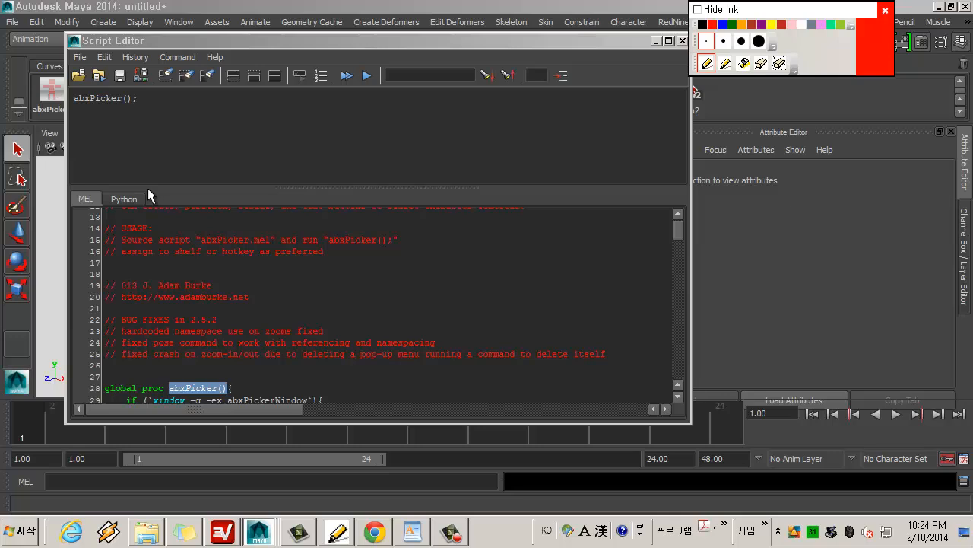
Step: Copy abxPicker() from the global proc line on line 28 and run it once more from the MEL command line
left_click_drag(156, 99, 54, 102)
left_click_drag(231, 47, 227, 26)
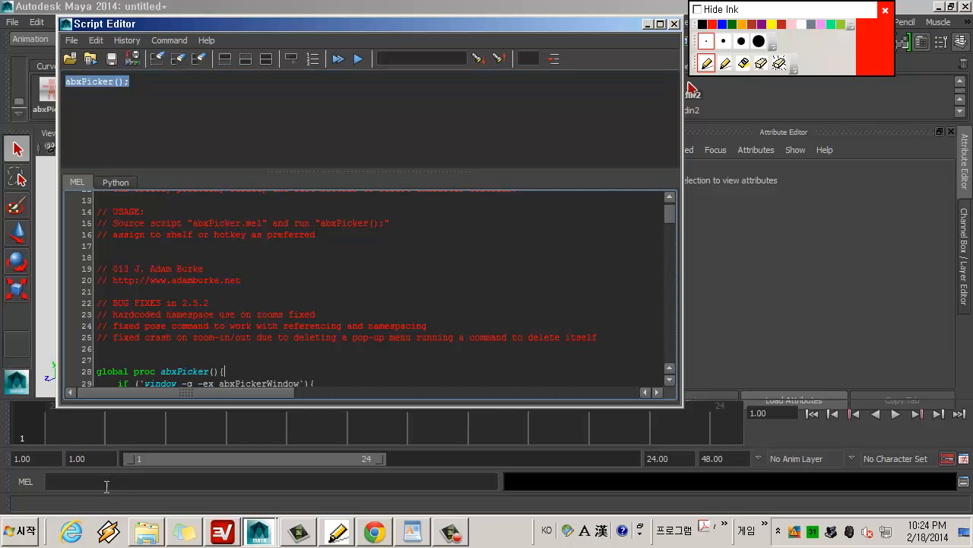
left_click(218, 372)
left_click_drag(219, 371, 159, 372)
key("ctrl+c")
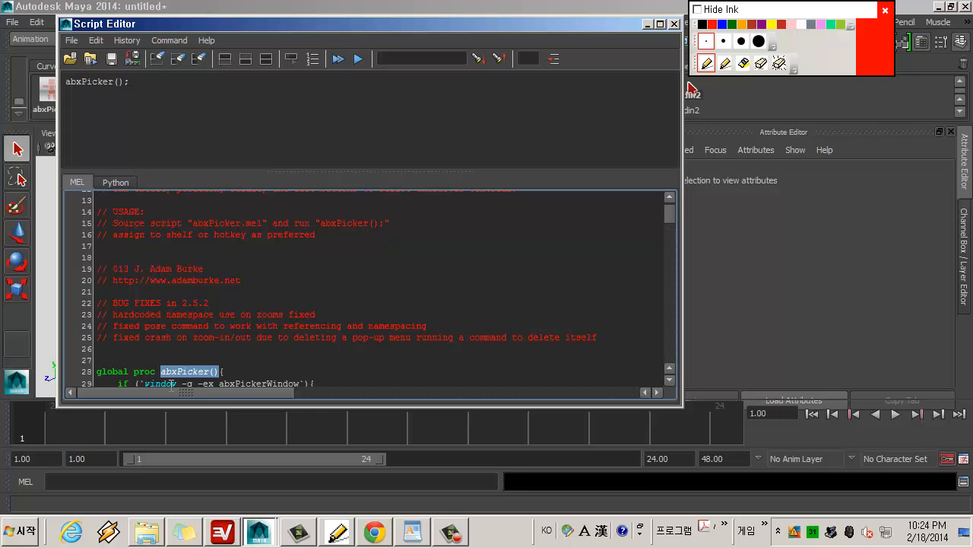
left_click(67, 480)
key("ctrl+v")
key("Return")
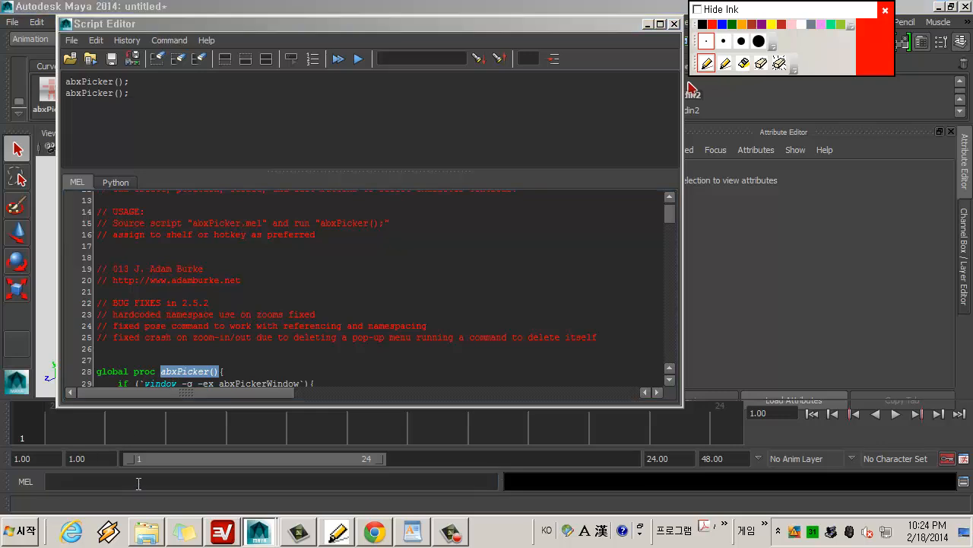
left_click_drag(561, 28, 508, 43)
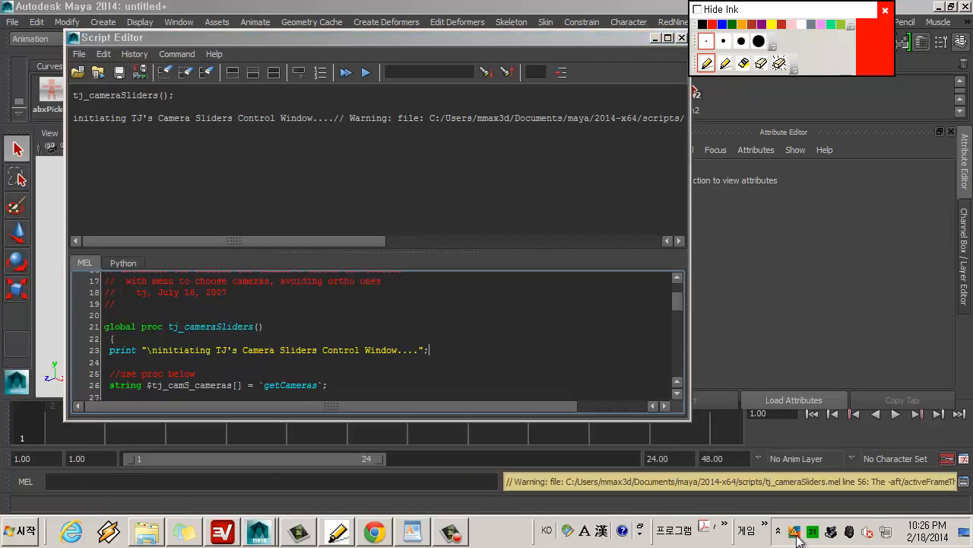
Step: Copy tj_cameraSliders() from its global proc line on line 21 and run it from the MEL command line
left_click_drag(264, 326, 168, 326)
left_click(295, 331)
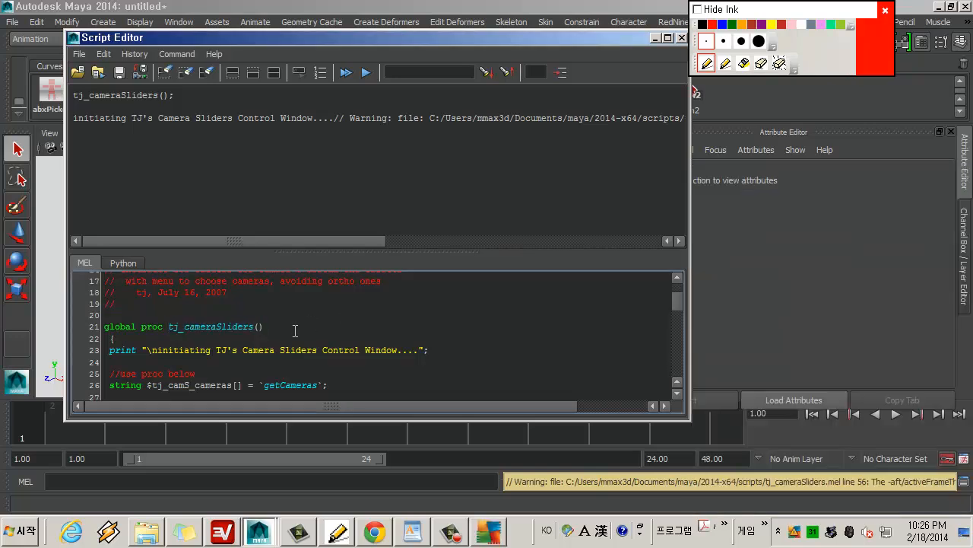
left_click_drag(260, 326, 163, 329)
left_click(279, 328)
left_click_drag(264, 327, 168, 327)
key("ctrl+c")
left_click(247, 344)
scroll(248, 344, "up", 3)
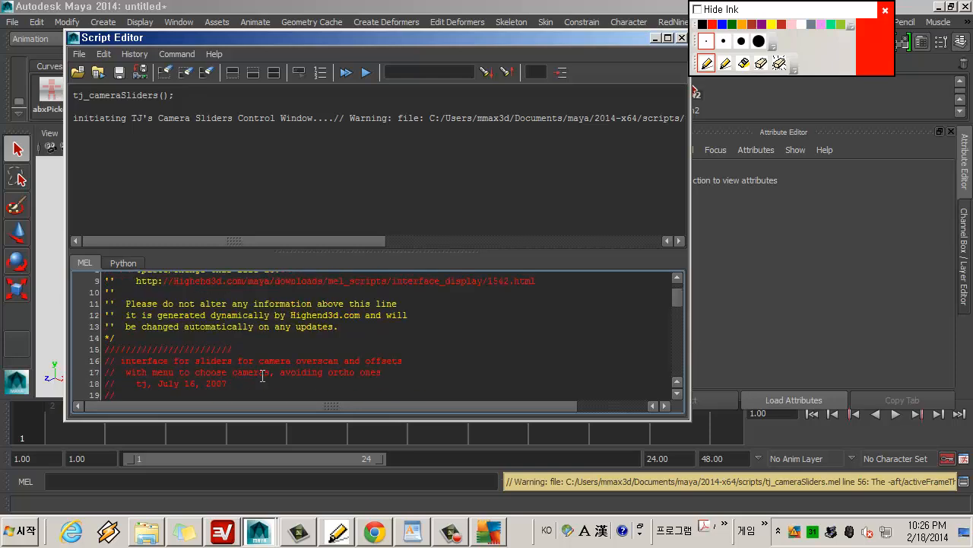
scroll(248, 344, "down", 1)
key("ctrl+v")
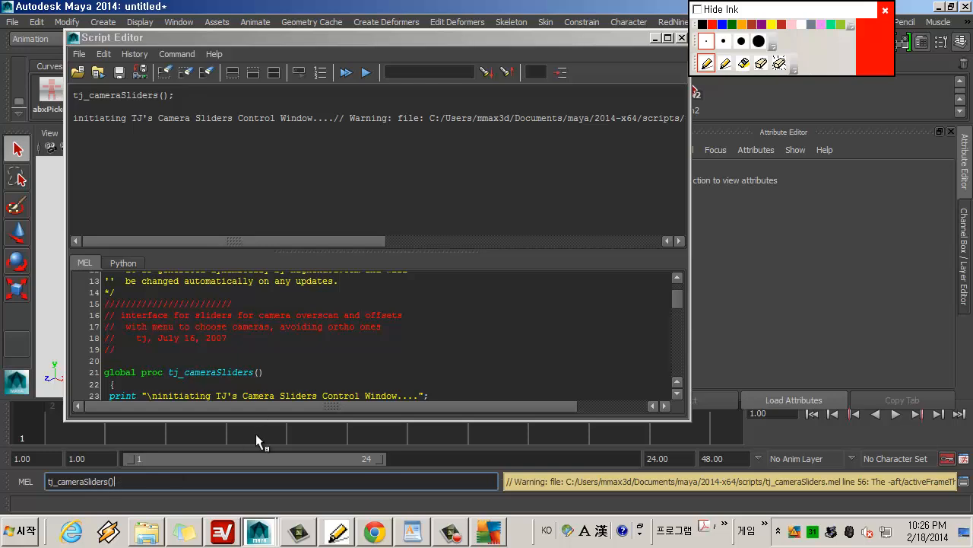
key("Return")
Step: Minimize the Script Editor to show the tj Camera Sliders window over the viewport, and close the sliders window
left_click_drag(331, 121, 295, 260)
left_click(656, 38)
left_click_drag(233, 257, 381, 179)
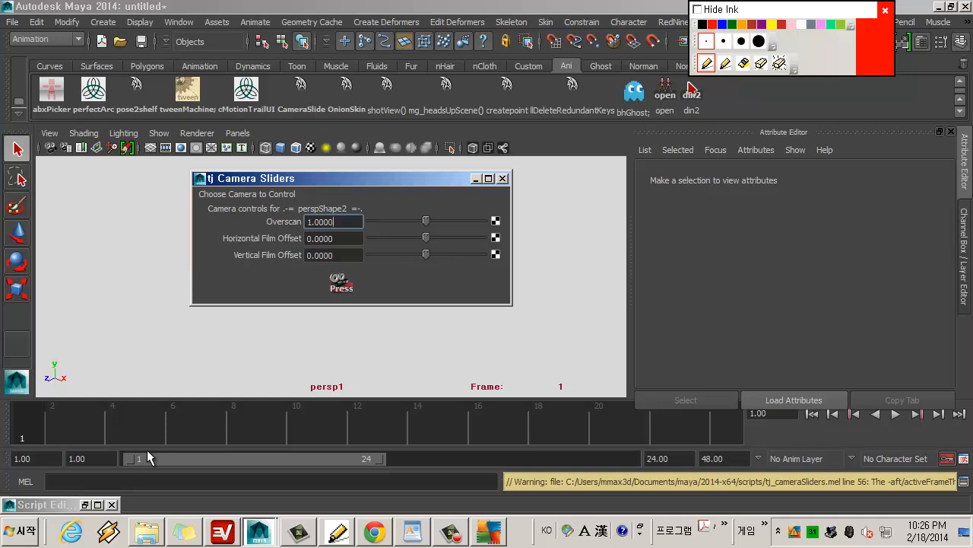
left_click(502, 180)
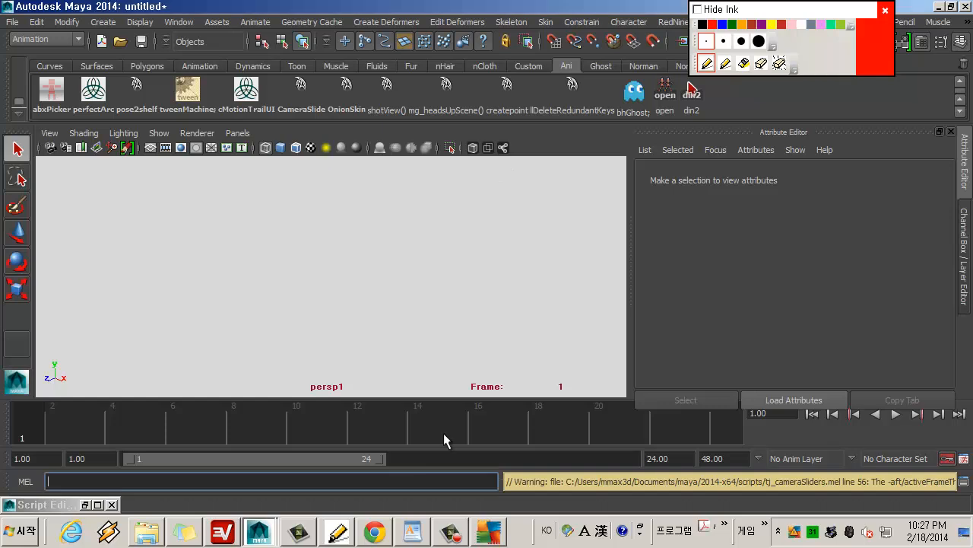
Step: Restore the Script Editor and look through the tj_cameraSliders script, returning to its first line
left_click(86, 504)
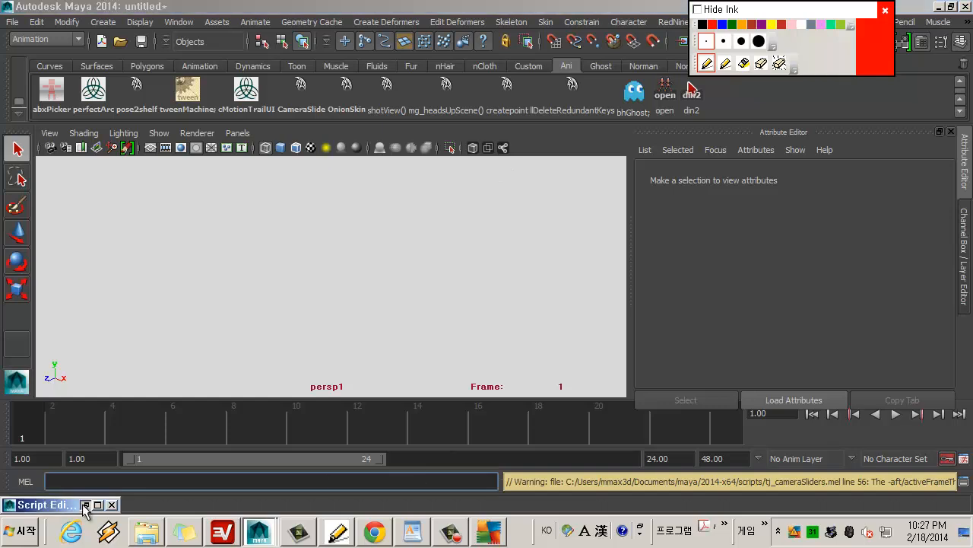
scroll(336, 361, "down", 20)
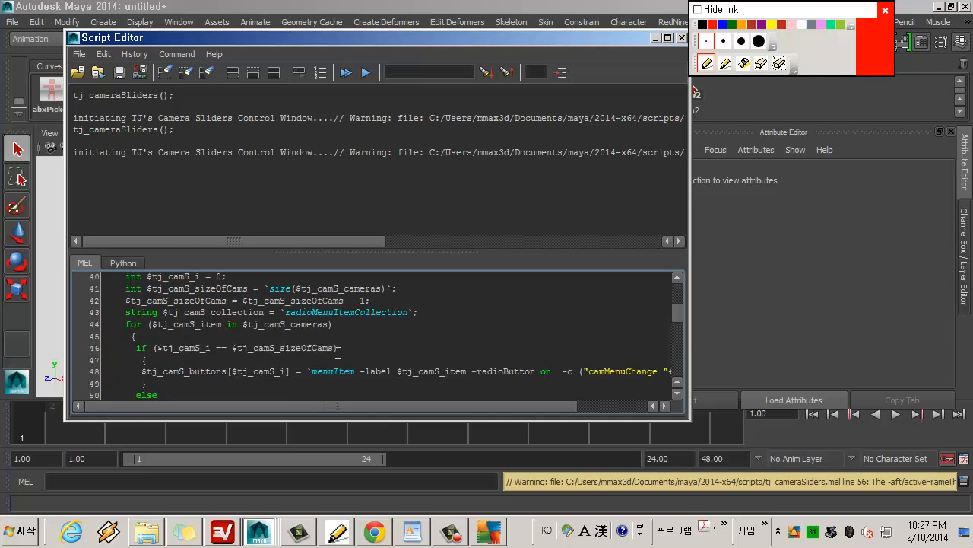
scroll(337, 353, "up", 8)
scroll(338, 353, "down", 10)
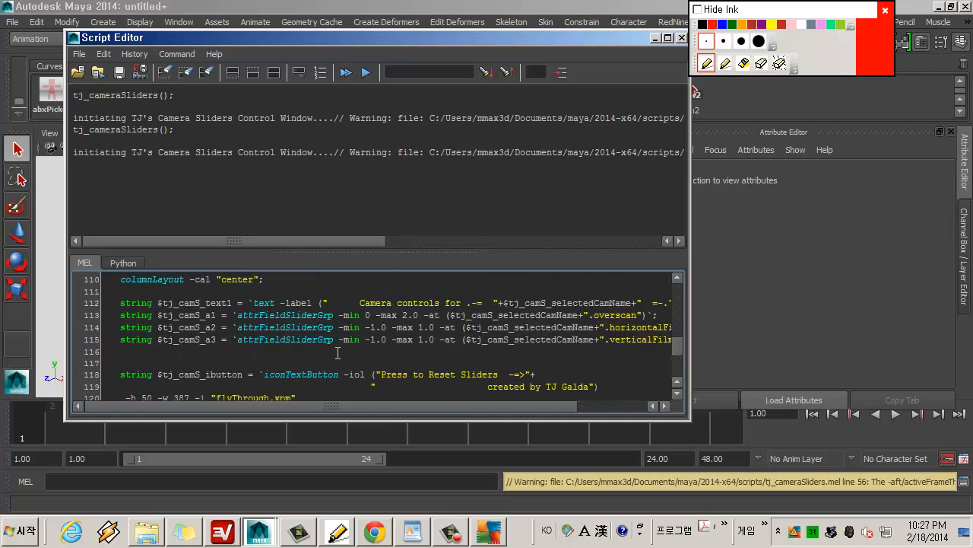
left_click_drag(677, 352, 677, 262)
Step: Move the Script Editor and ink palette off the shelf area and look through the script icons on the Rigging, Ani and Ghost shelves
left_click_drag(551, 38, 574, 164)
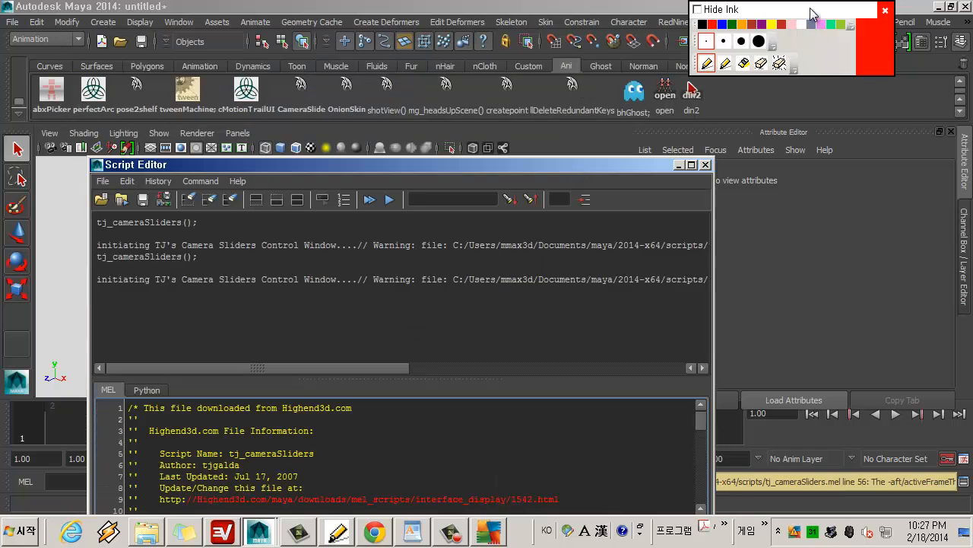
left_click(601, 67)
left_click(576, 66)
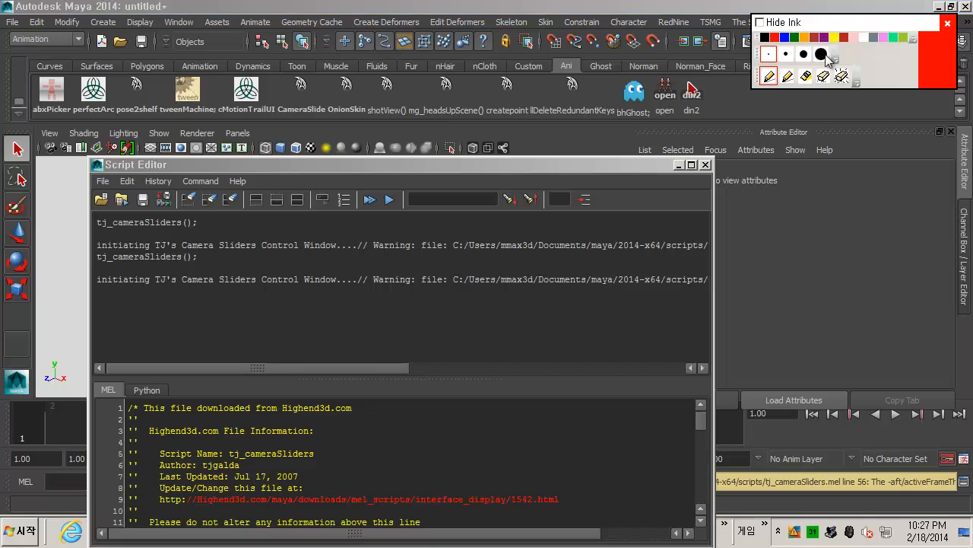
left_click(759, 70)
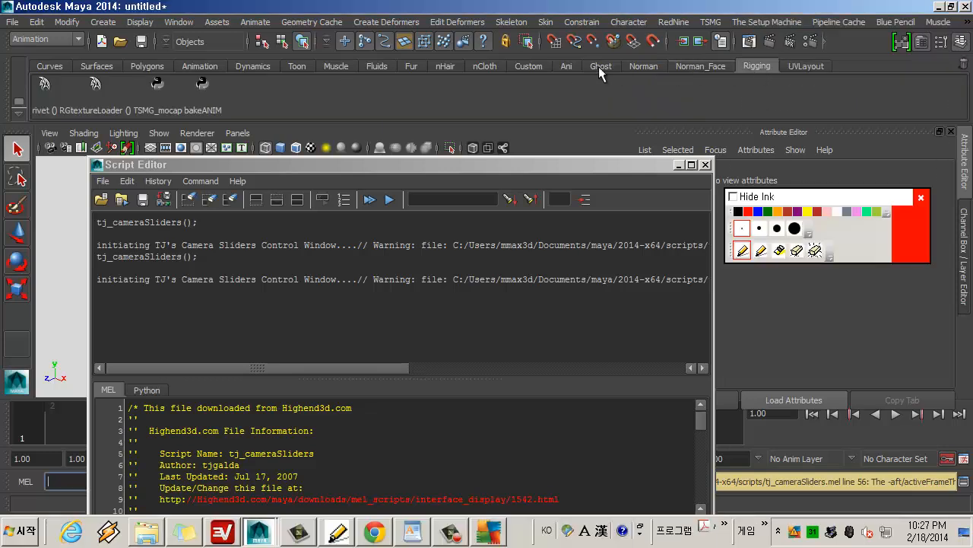
left_click(563, 66)
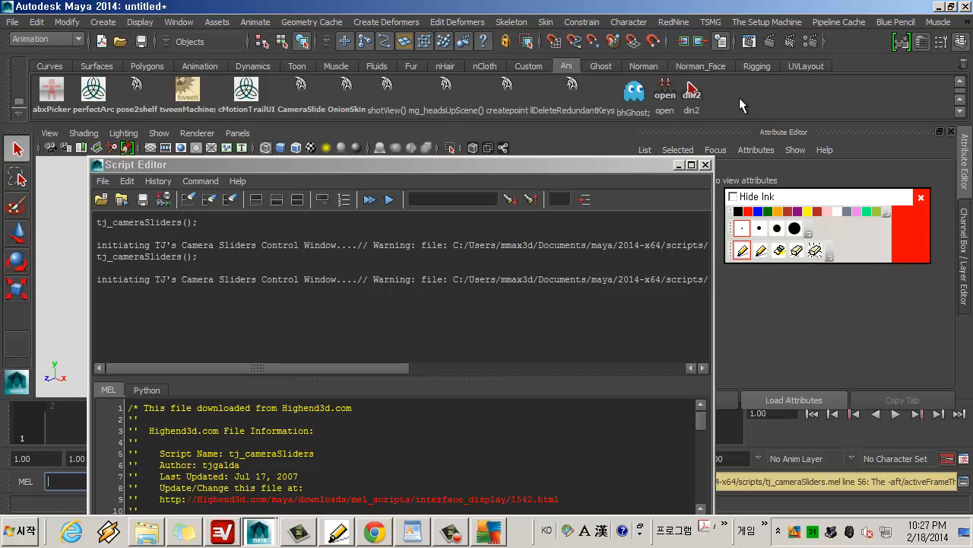
left_click(599, 64)
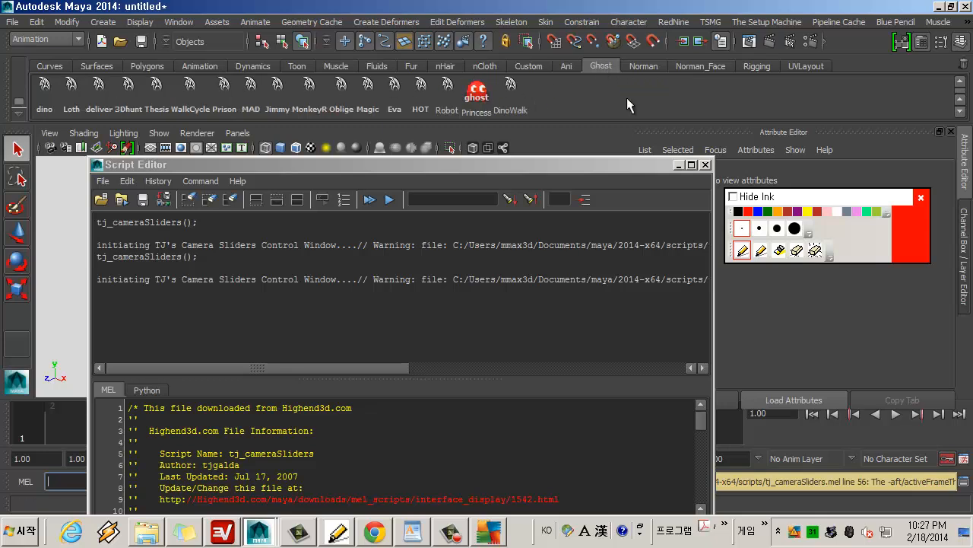
left_click(570, 66)
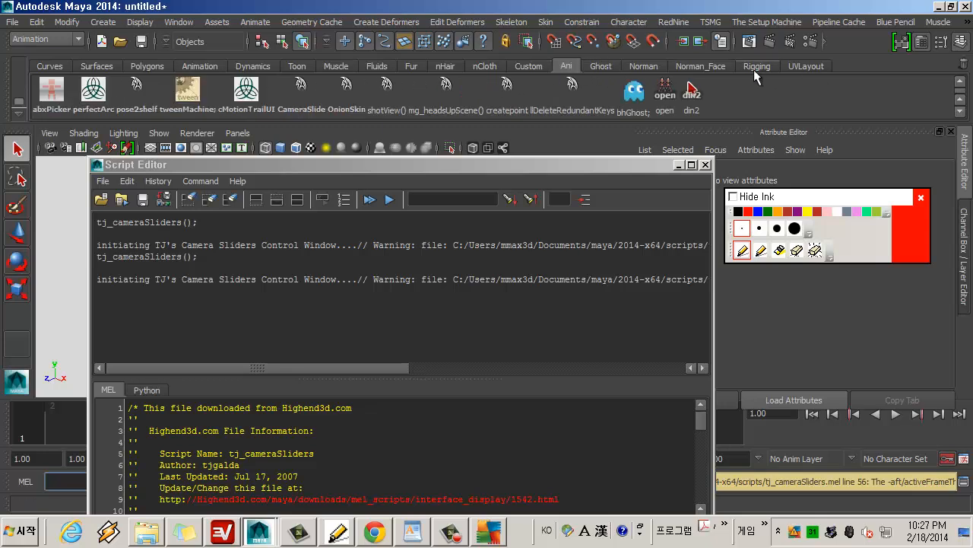
left_click_drag(650, 164, 629, 98)
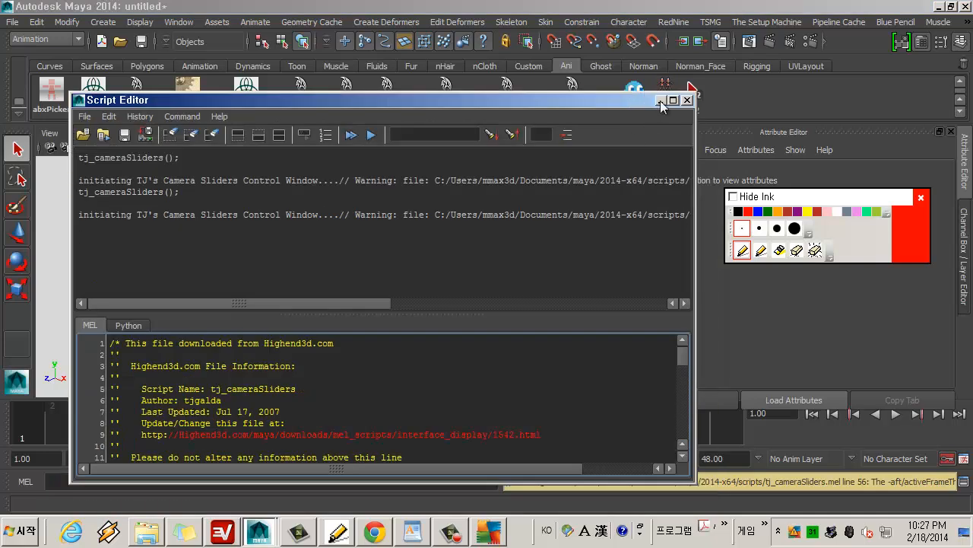
Step: Minimize the Script Editor and create a new shelf named CGFACTORY
left_click(660, 100)
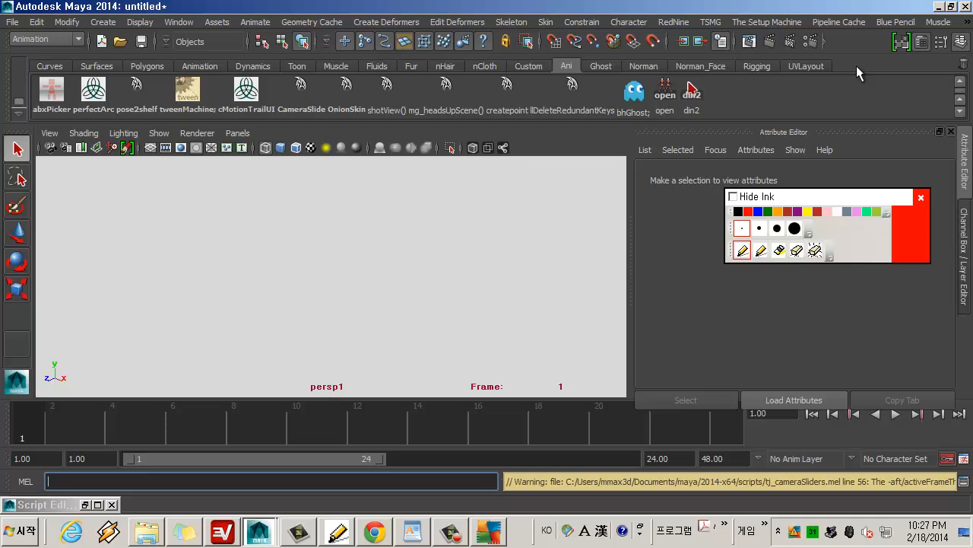
left_click(18, 115)
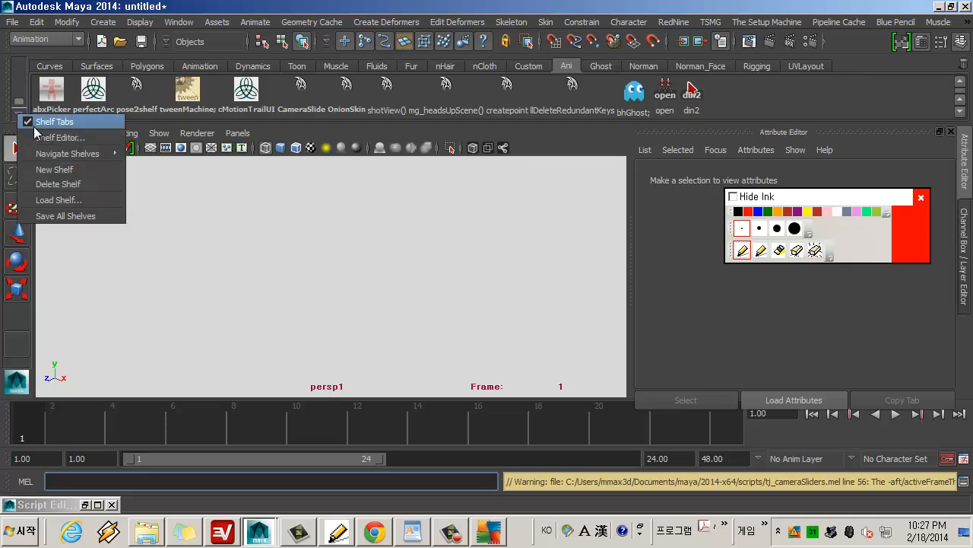
left_click(64, 172)
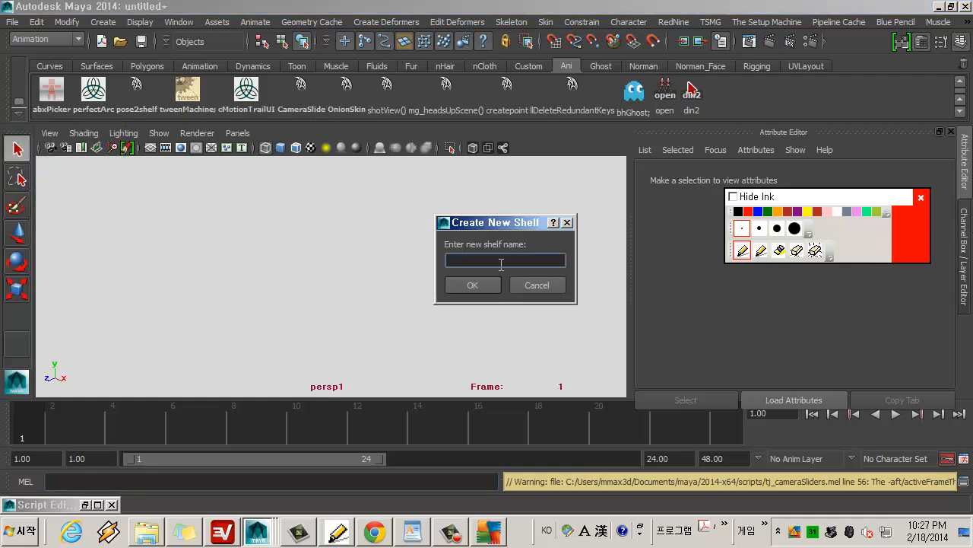
type("CGFACTORY")
left_click(491, 283)
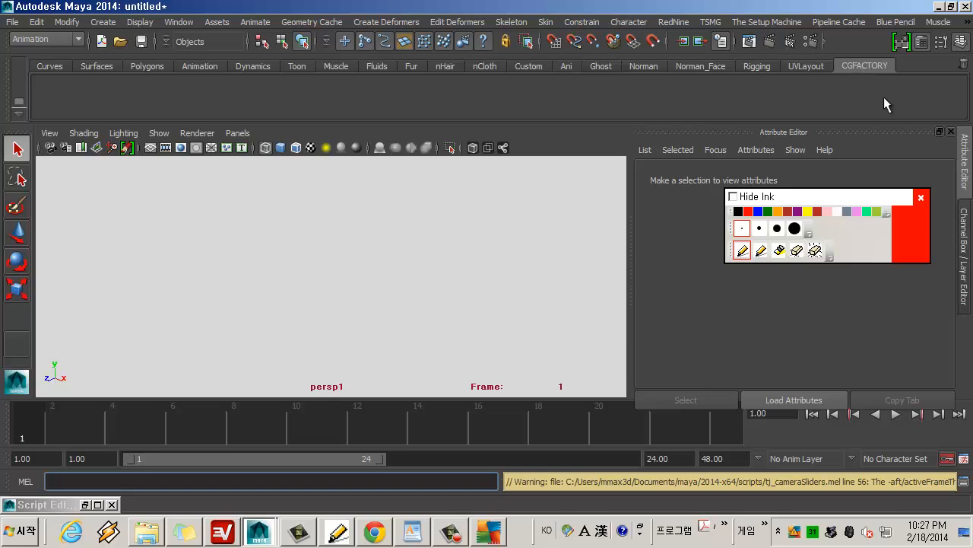
Step: Add tj_cameraSliders() from the script's global proc line 21 to the CGFACTORY shelf as a button, and minimize the Script Editor
left_click(97, 504)
left_click_drag(604, 95, 691, 138)
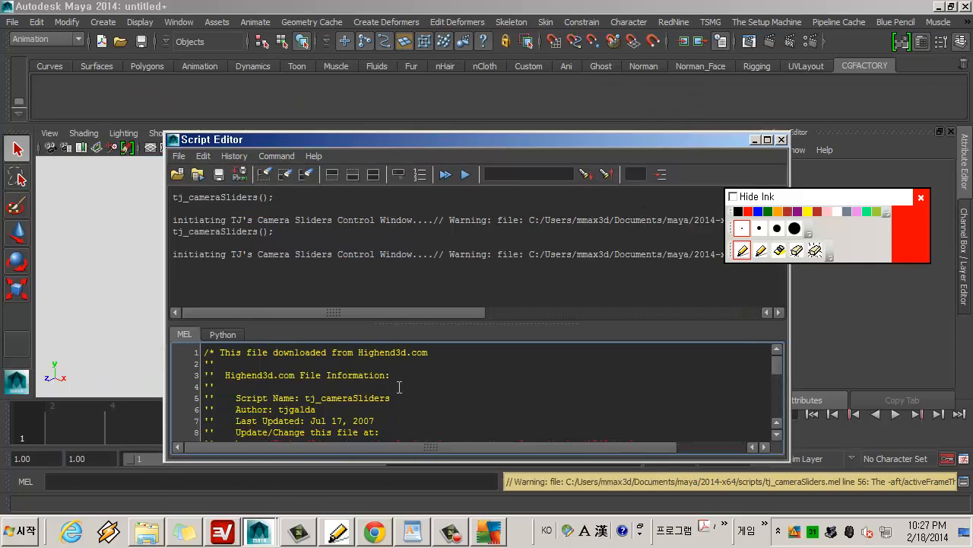
scroll(419, 397, "down", 5)
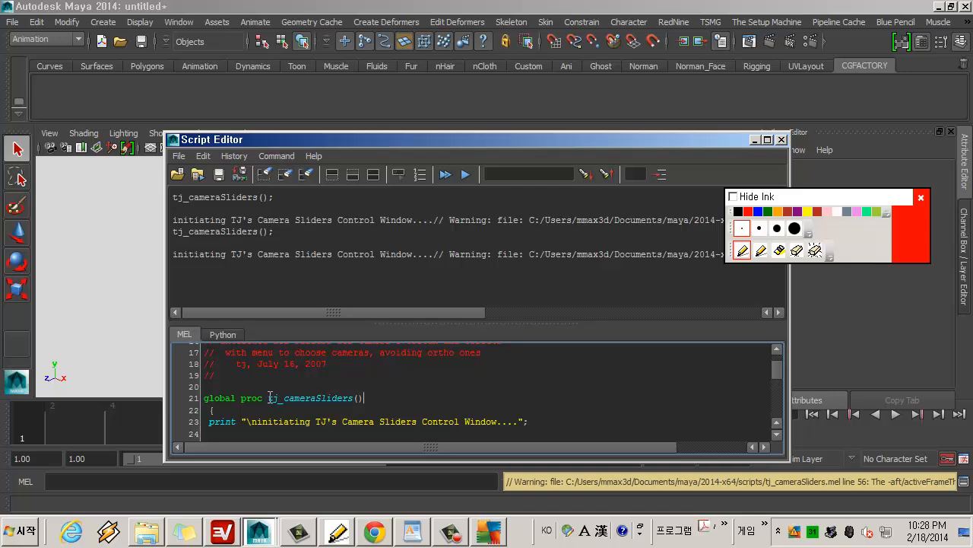
left_click_drag(268, 399, 277, 399)
left_click_drag(302, 400, 365, 401)
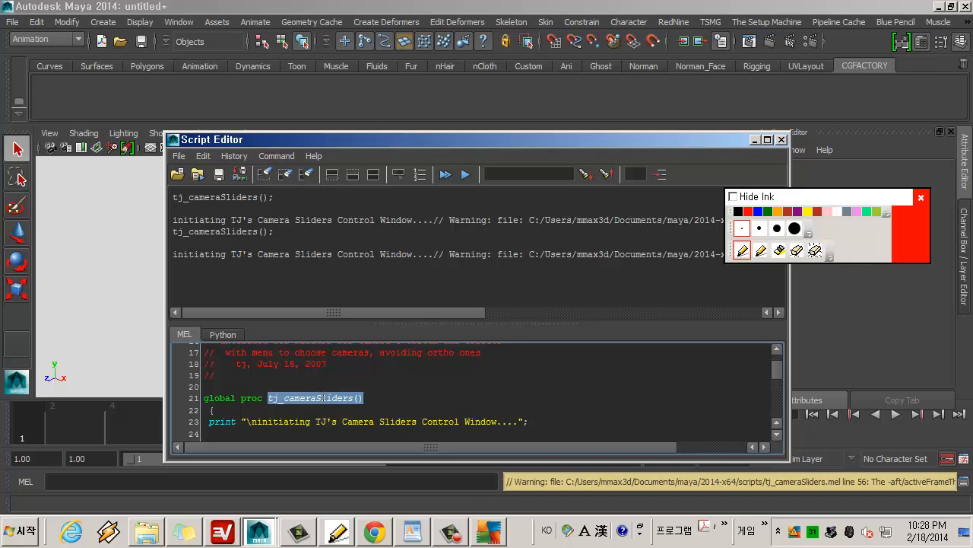
left_click_drag(325, 398, 94, 106)
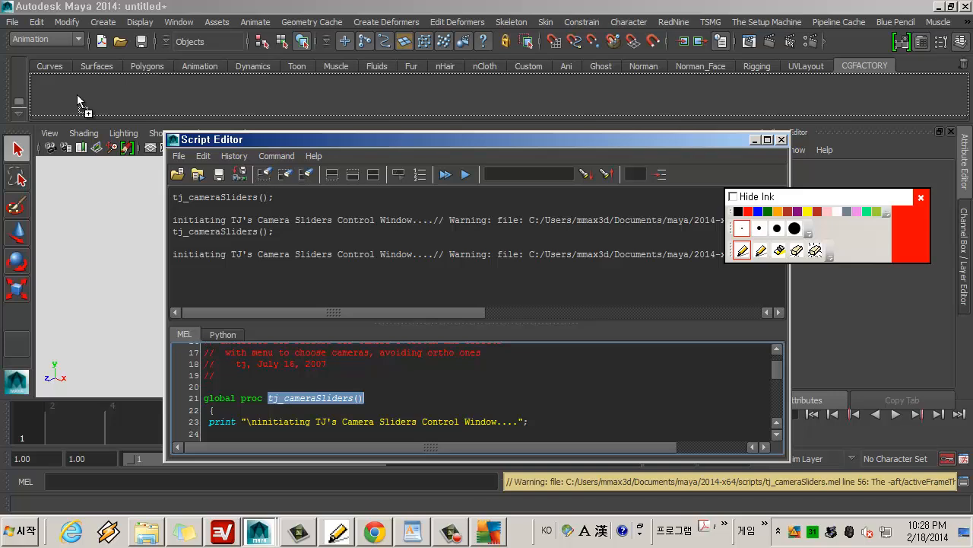
left_click_drag(76, 94, 77, 95)
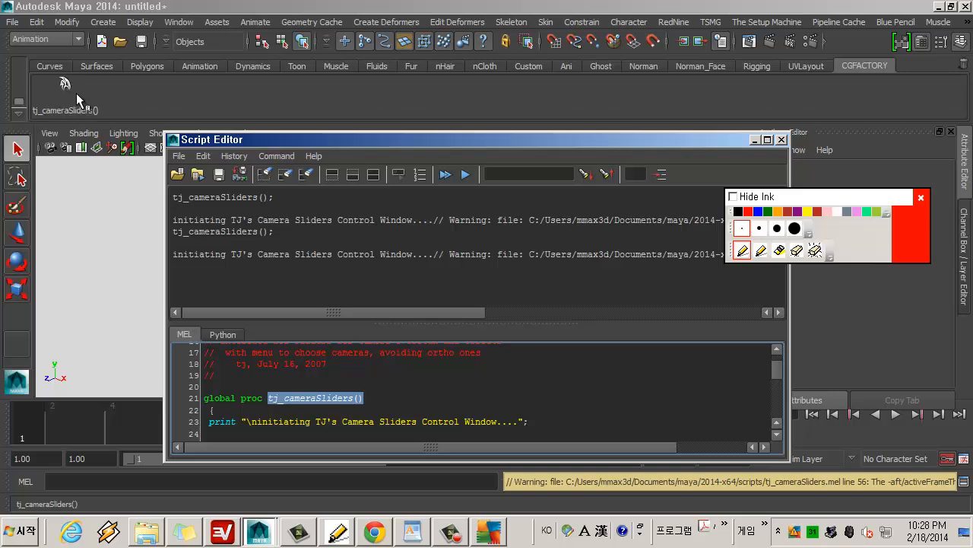
left_click(755, 140)
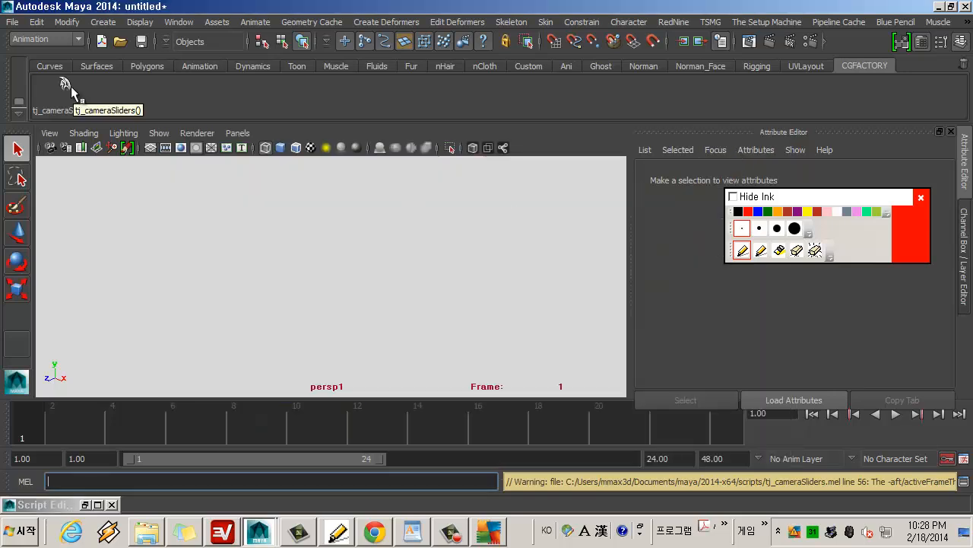
left_click(85, 504)
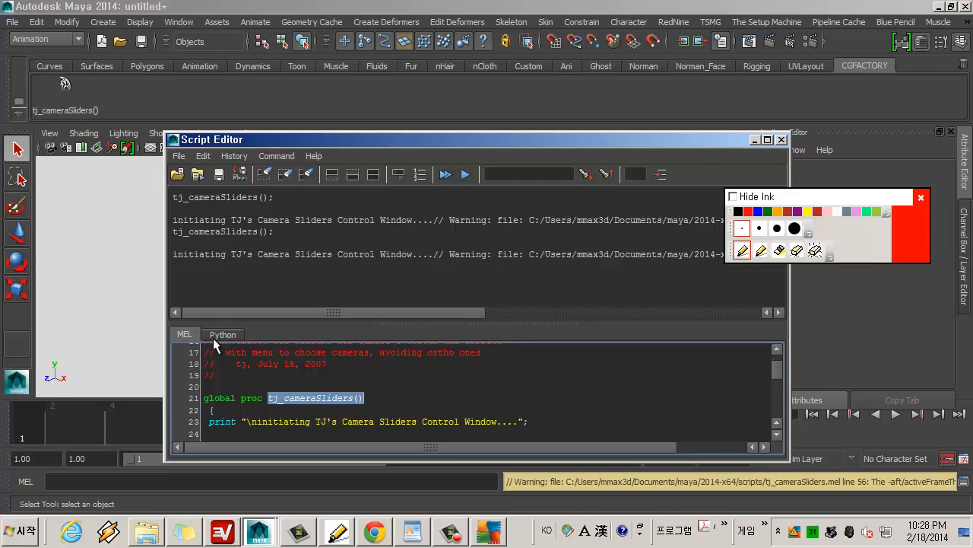
left_click(754, 140)
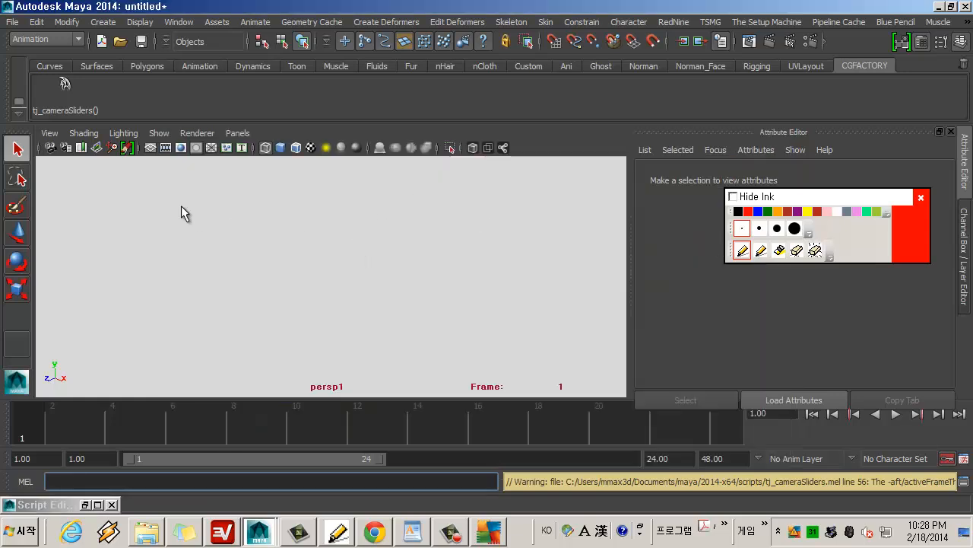
Step: Open the new tj_cameraSliders() shelf button in the Shelf Editor and check the MEL command it stores
right_click(64, 86)
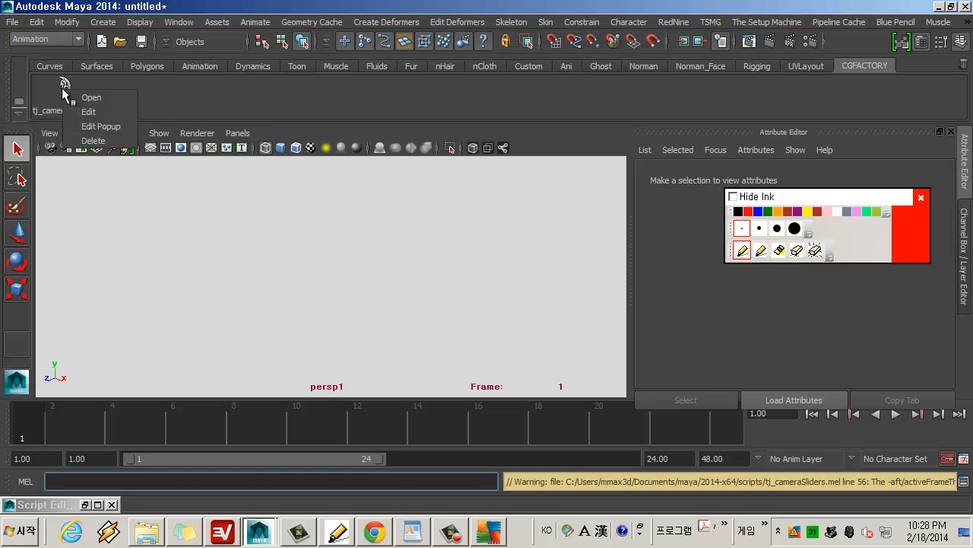
left_click(71, 111)
left_click_drag(452, 229, 311, 99)
left_click_drag(73, 93, 343, 249)
left_click_drag(422, 130, 276, 130)
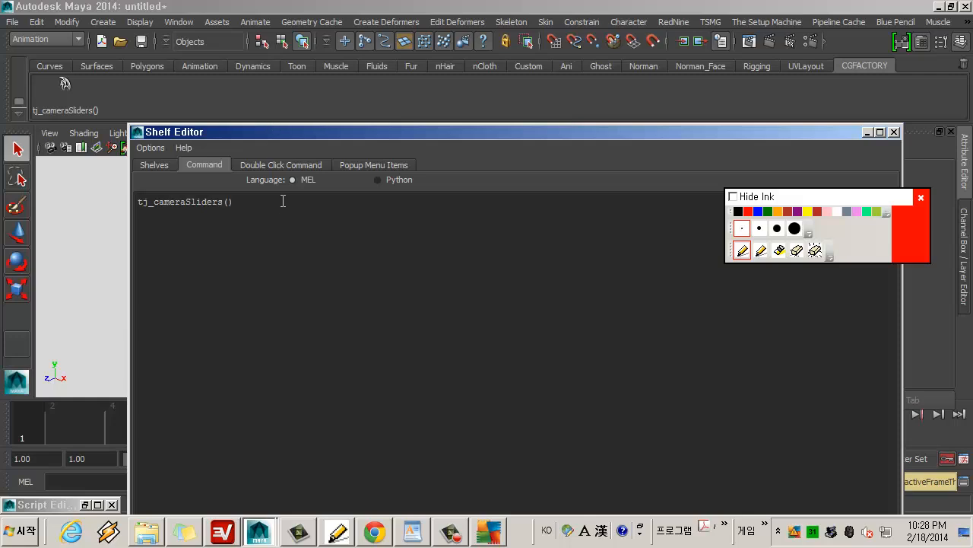
left_click_drag(236, 200, 134, 203)
left_click(232, 204)
left_click_drag(318, 128, 294, 74)
triple_click(255, 155)
left_click(250, 191)
Step: Rename the tj_cameraSliders() item in the CGFACTORY shelf contents to CamSlide
left_click(122, 110)
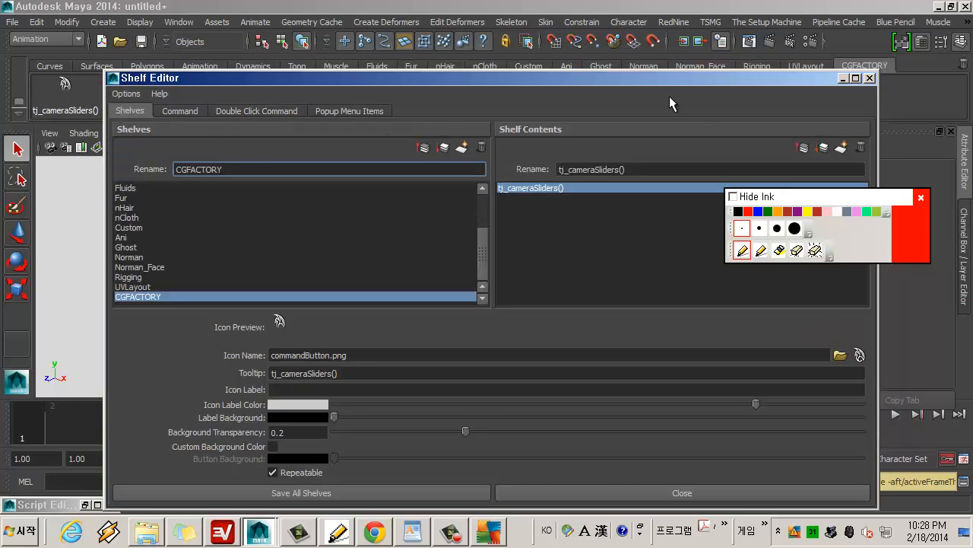
left_click(661, 169)
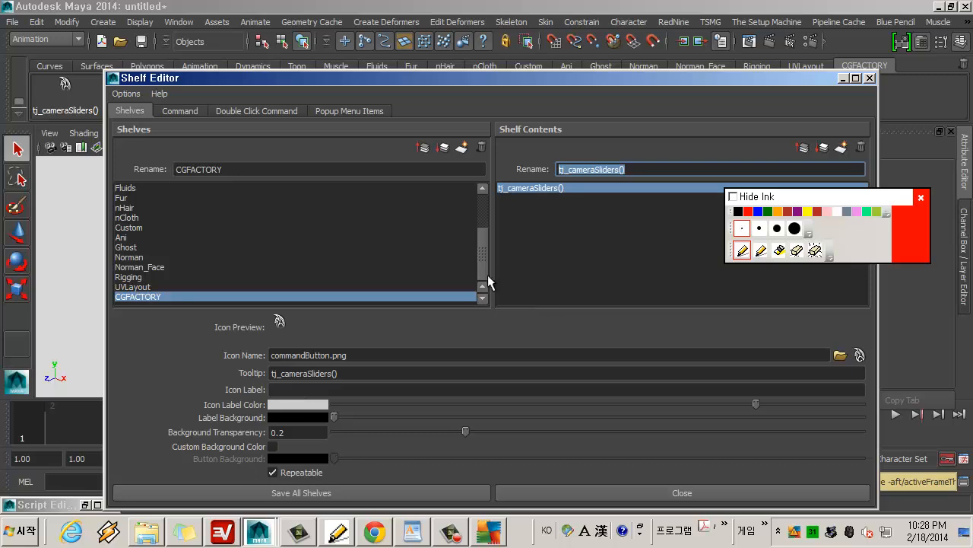
type("Ca,e")
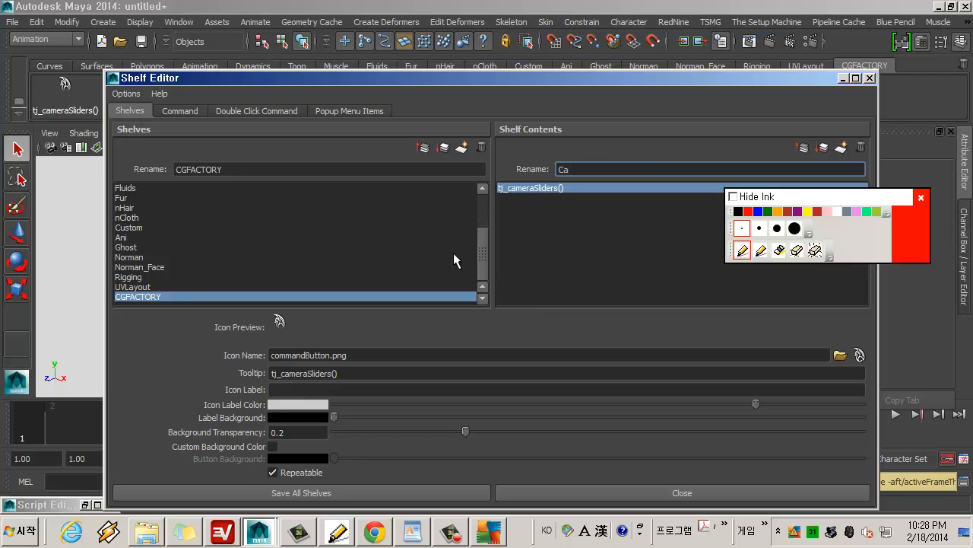
key("BackSpace")
key("BackSpace")
type(",er")
key("BackSpace")
key("BackSpace")
key("BackSpace")
left_click(967, 283)
type("mer")
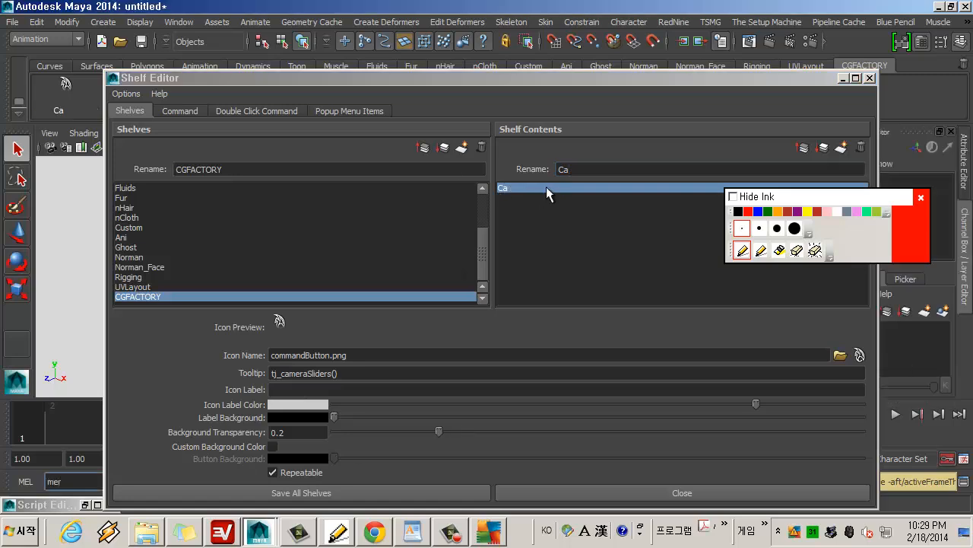
left_click(579, 172)
type("m")
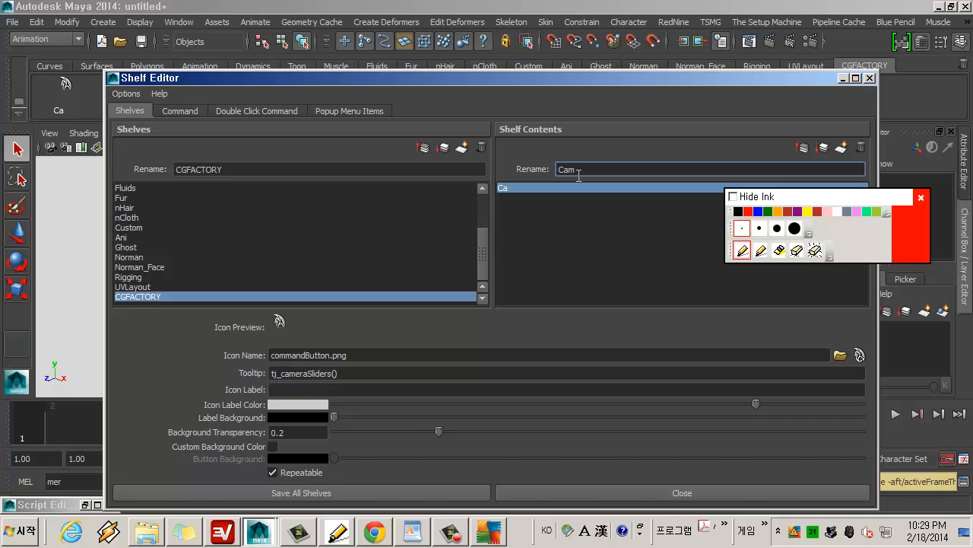
type("Slide")
key("Return")
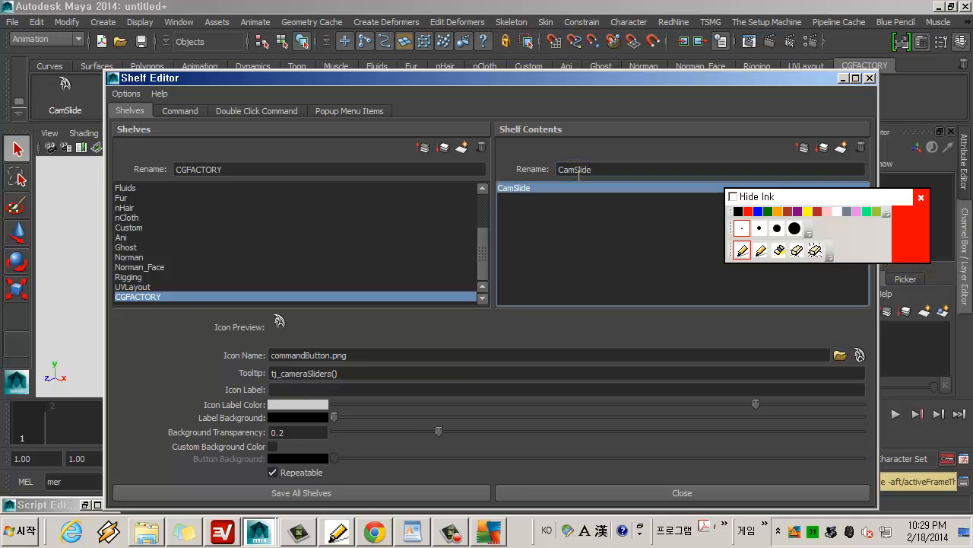
Step: Move the Shelf Editor off the shelf, circle the CamSlide label in red ink, and clear the ink again
left_click_drag(579, 82, 565, 182)
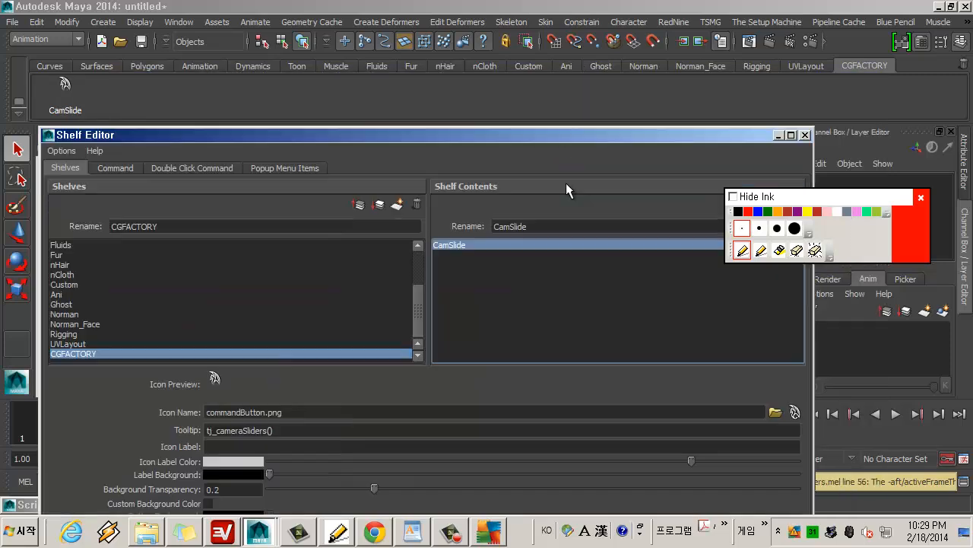
left_click(760, 251)
mouse_move(91, 89)
left_mouse_down()
mouse_move(53, 126)
mouse_move(102, 97)
left_mouse_up()
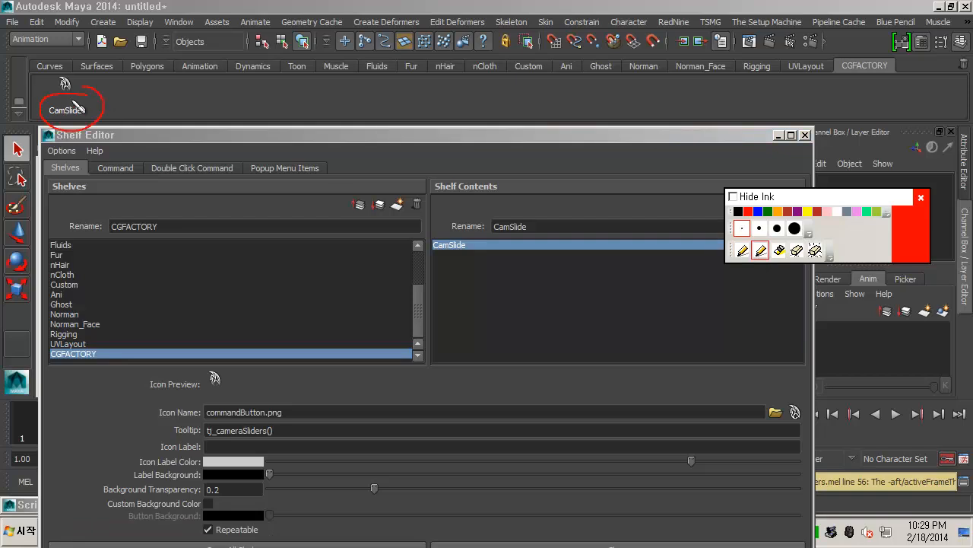
left_click(815, 250)
left_click(743, 250)
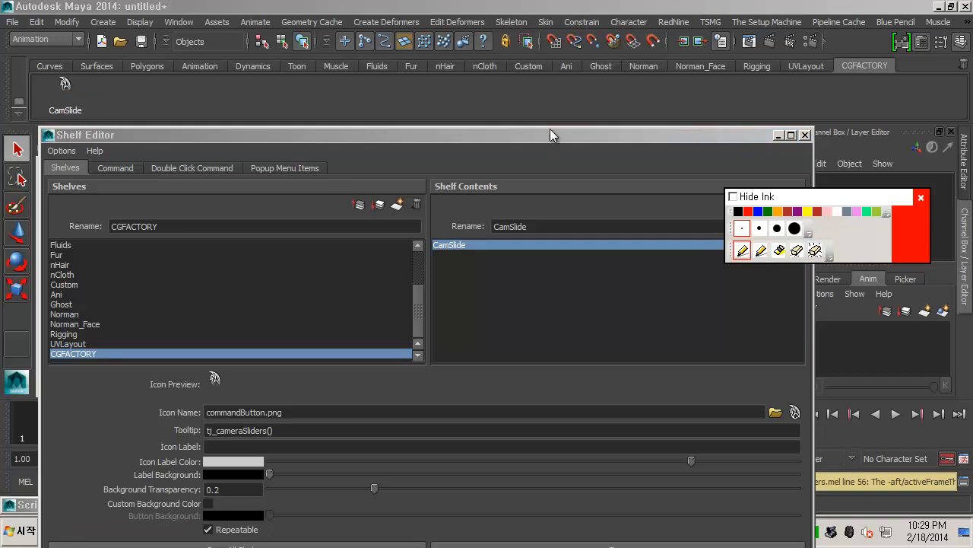
left_click_drag(583, 75, 583, 75)
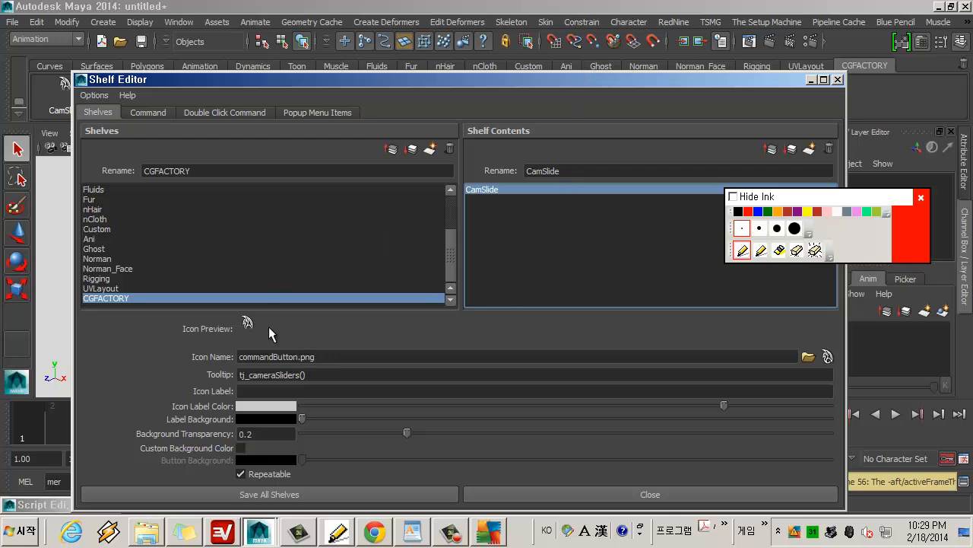
Step: Set the CamSlide button's icon to bhGhostIcon2.png from the prefs icons folder and save all shelves
left_click_drag(340, 357, 232, 358)
left_click_drag(322, 358, 234, 358)
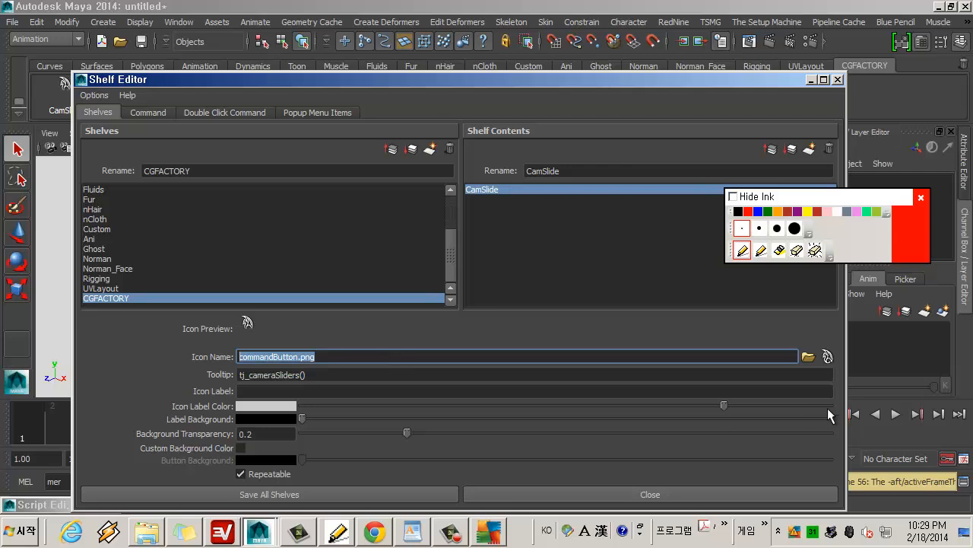
left_click(808, 356)
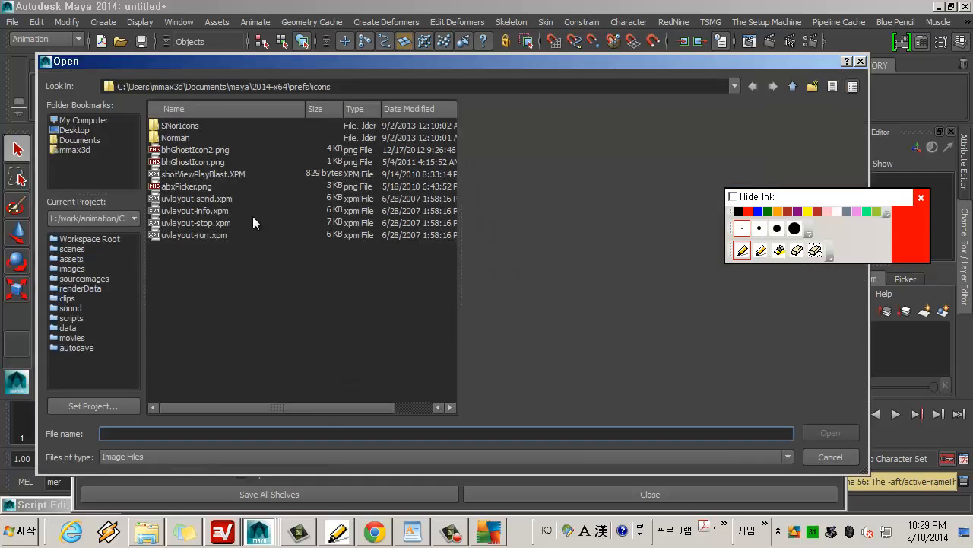
left_click(216, 150)
left_click(216, 162)
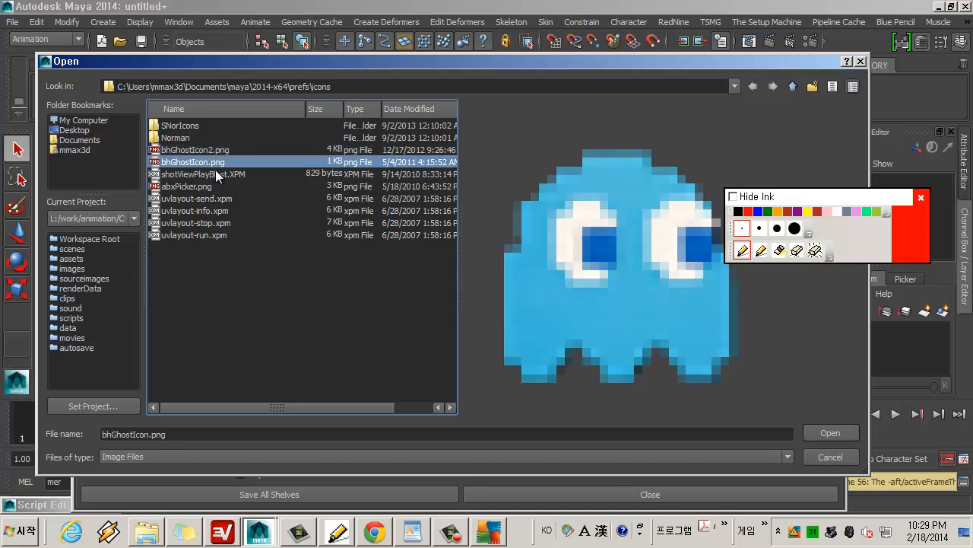
left_click(215, 174)
left_click(215, 162)
left_click(218, 150)
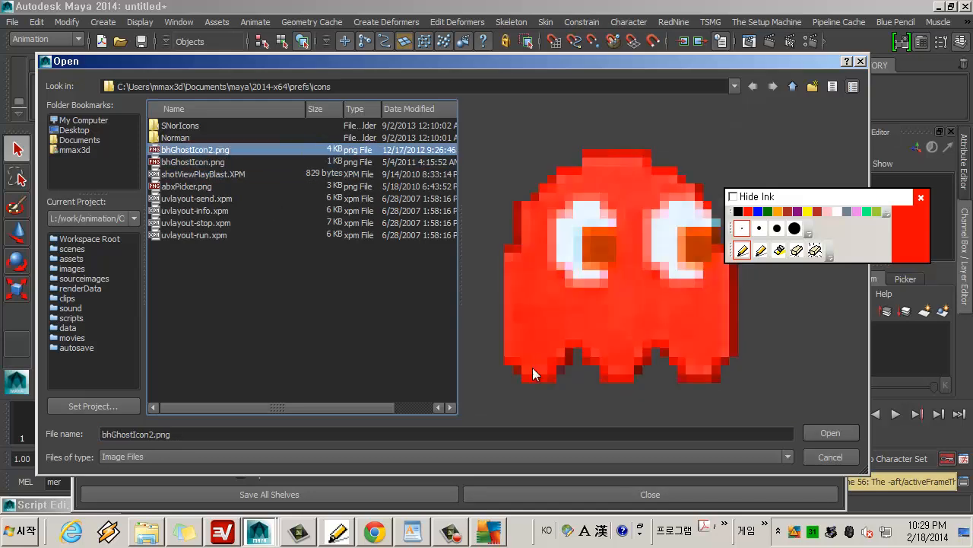
left_click(842, 435)
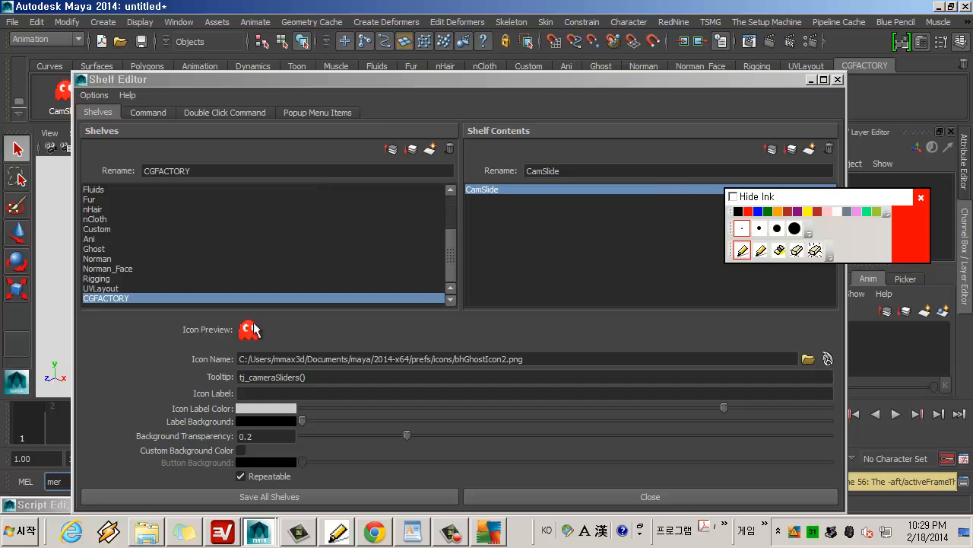
left_click(274, 503)
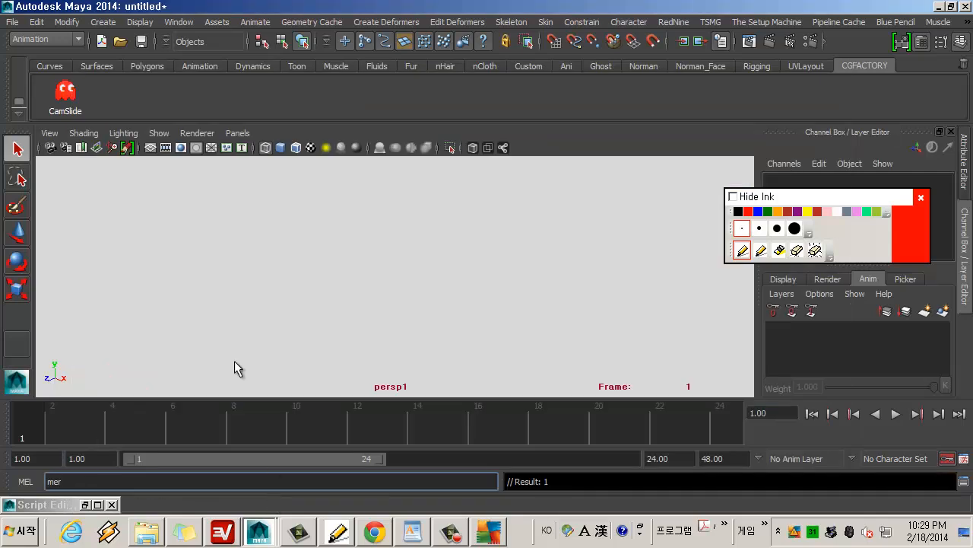
Step: Run CamSlide from the CGFACTORY shelf to test it, and close the tj Camera Sliders window
left_click(73, 105)
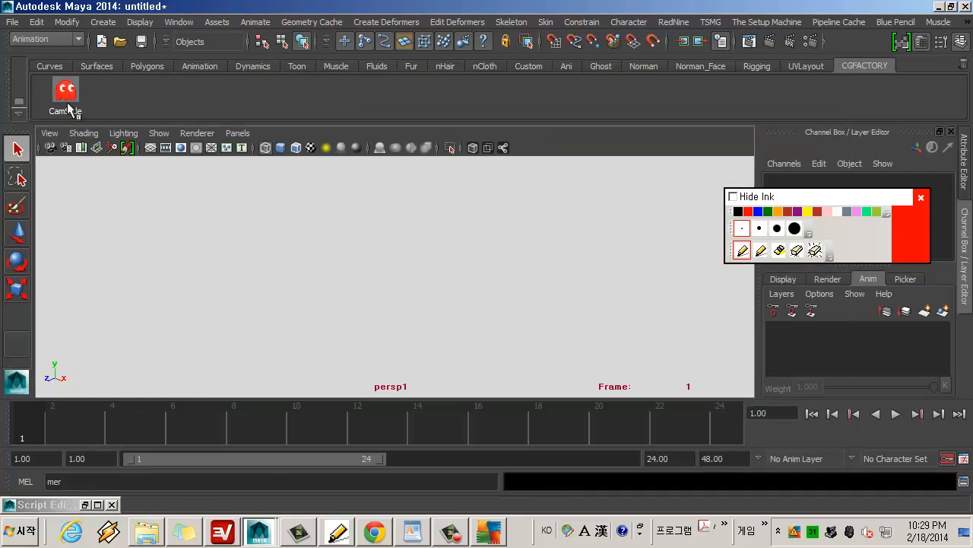
left_click(80, 89)
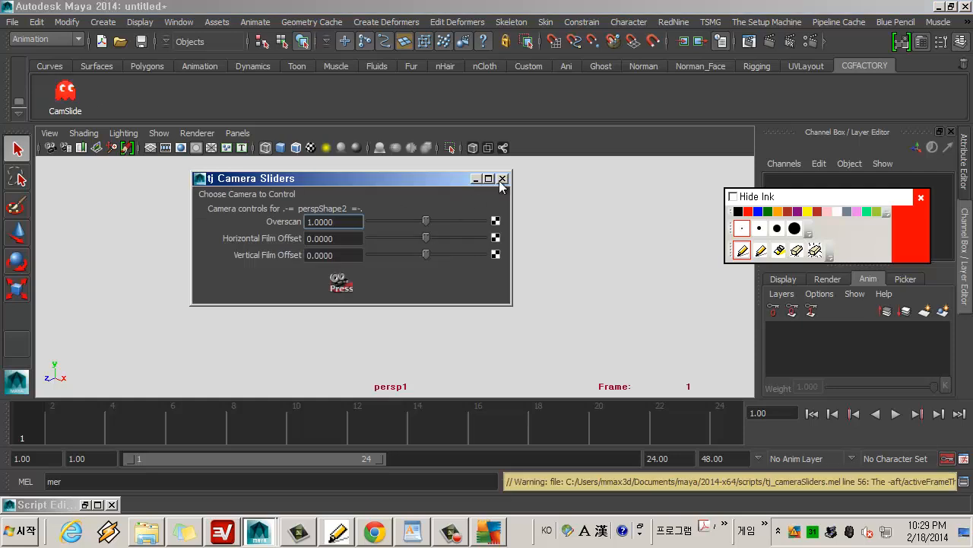
left_click(502, 178)
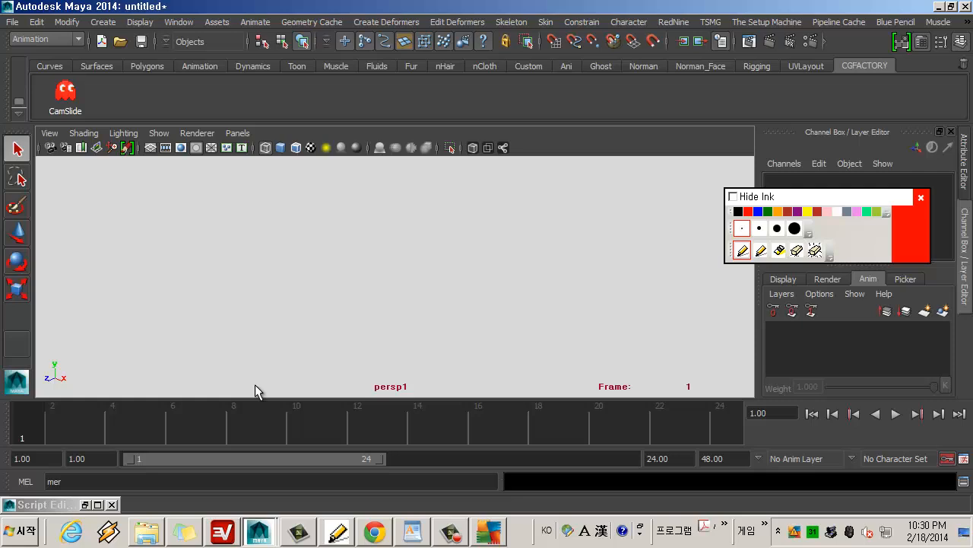
Step: Move the ink palette out of the way, open the Script Editor, and clear its history and input
left_click_drag(855, 200, 857, 16)
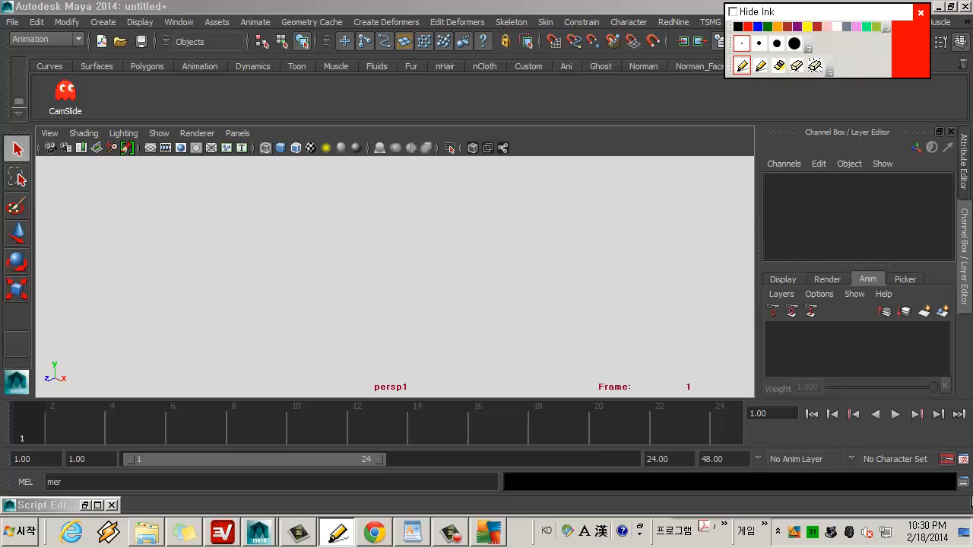
left_click(963, 481)
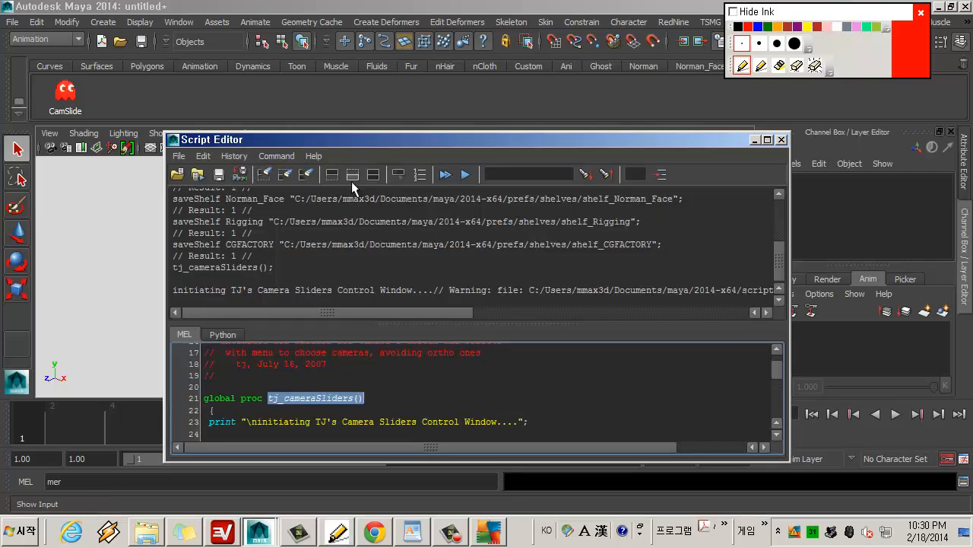
left_click(267, 174)
left_click(282, 173)
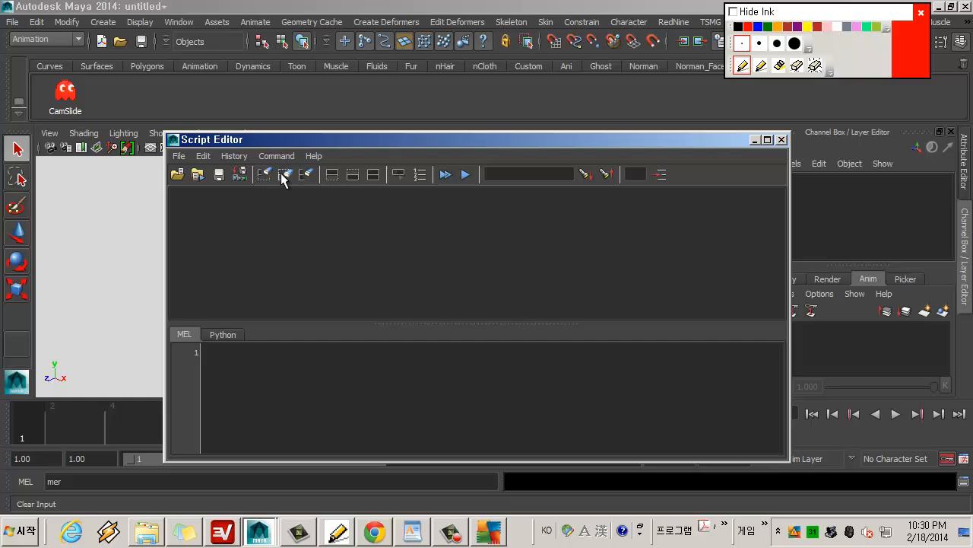
Step: Load abxPicker.mel from the Maya 2014-x64 scripts folder into the Script Editor and execute the whole script
left_click(176, 173)
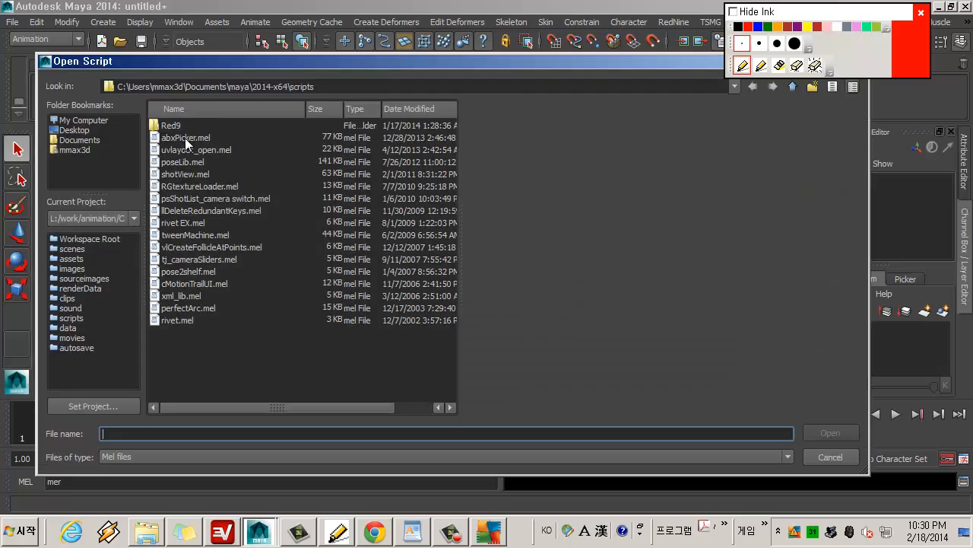
left_click(185, 137)
key("Return")
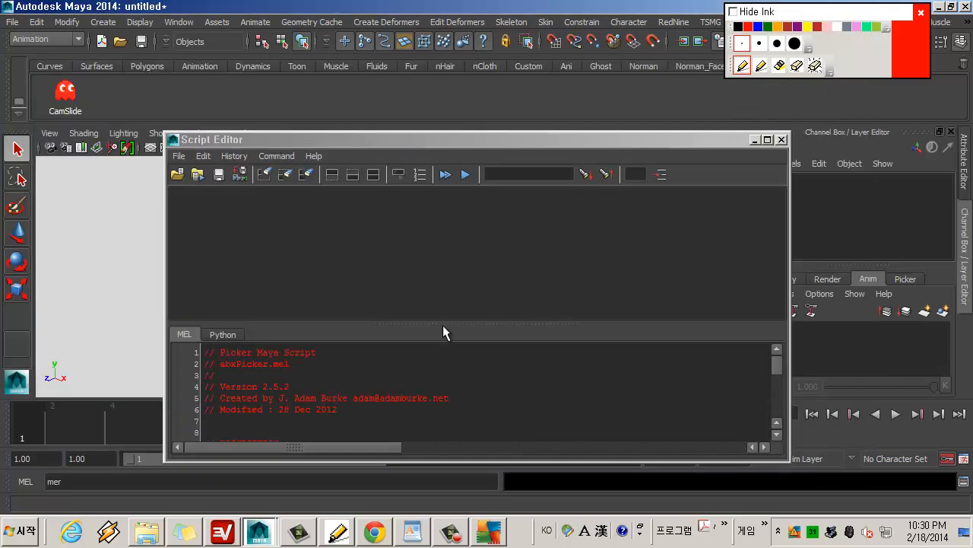
left_click_drag(443, 326, 445, 263)
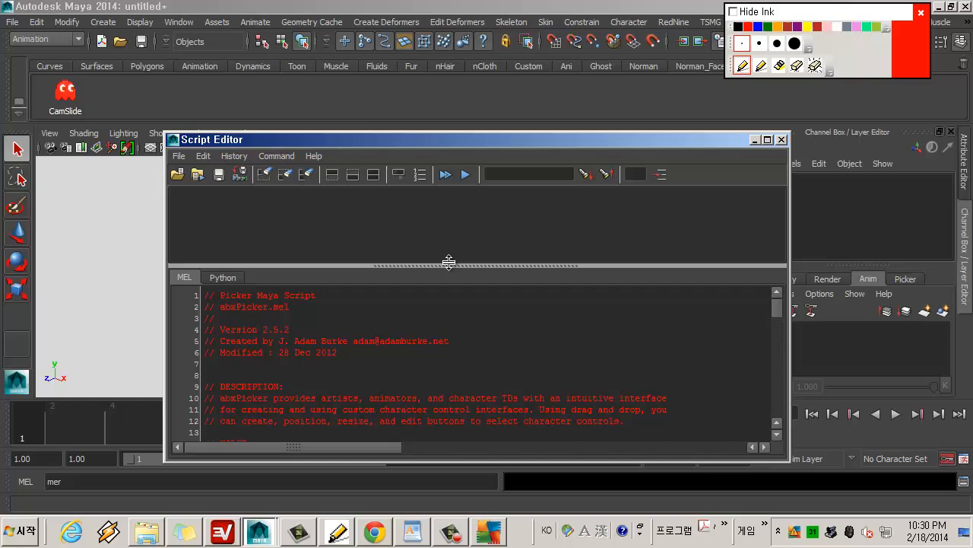
left_click(268, 157)
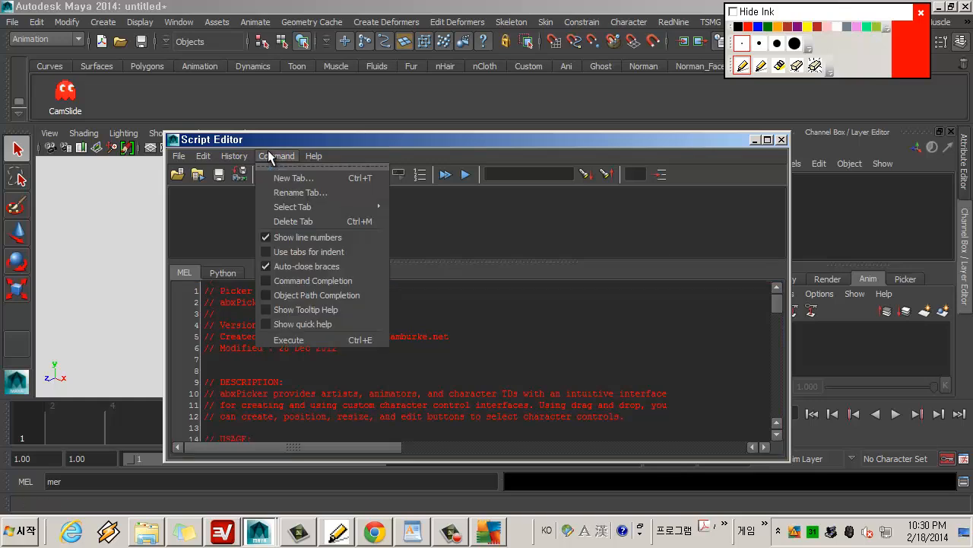
left_click(302, 340)
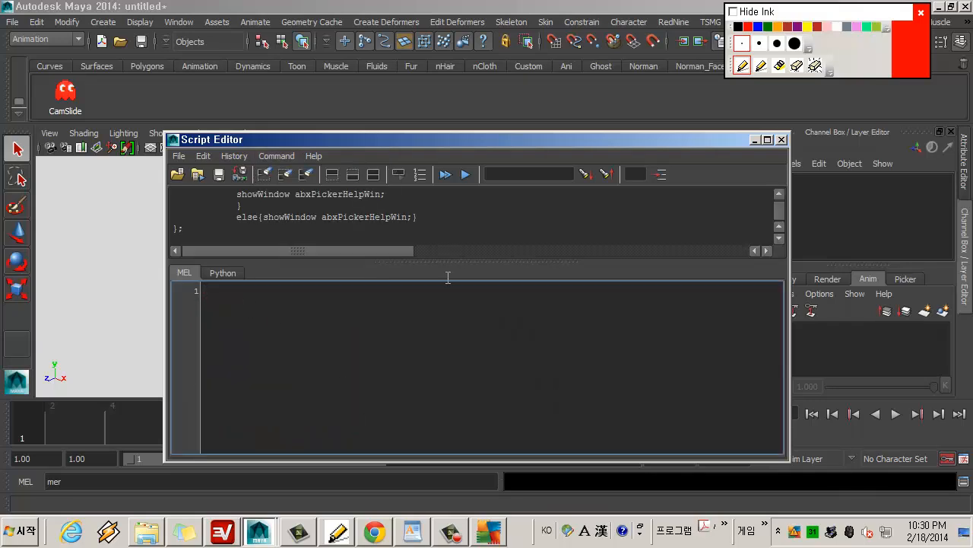
Step: Enlarge the Script Editor's history area and copy the abxPicker() command from the USAGE notes of the executed script
left_click_drag(522, 259, 521, 376)
scroll(438, 349, "up", 5)
left_click_drag(776, 327, 788, 200)
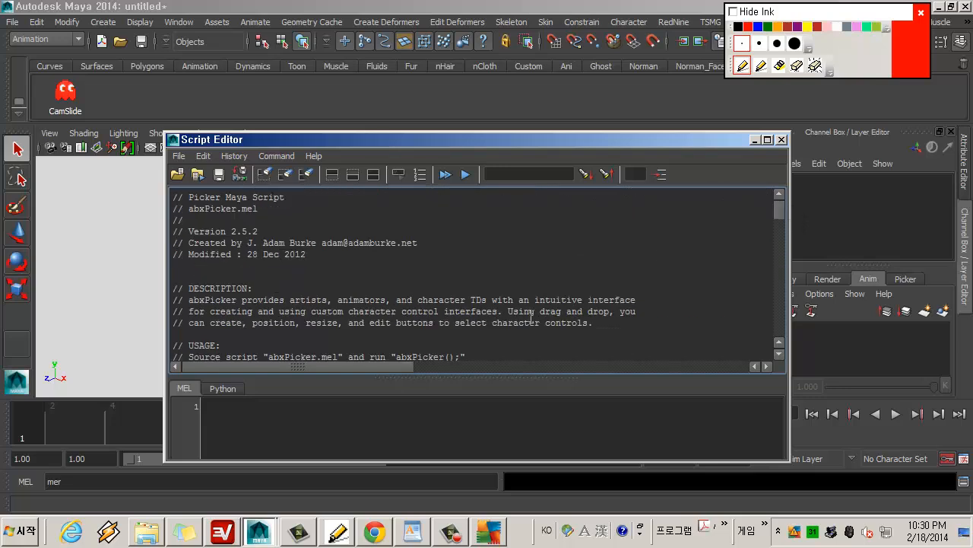
scroll(531, 314, "down", 2)
left_click_drag(399, 266, 454, 270)
key("ctrl+c")
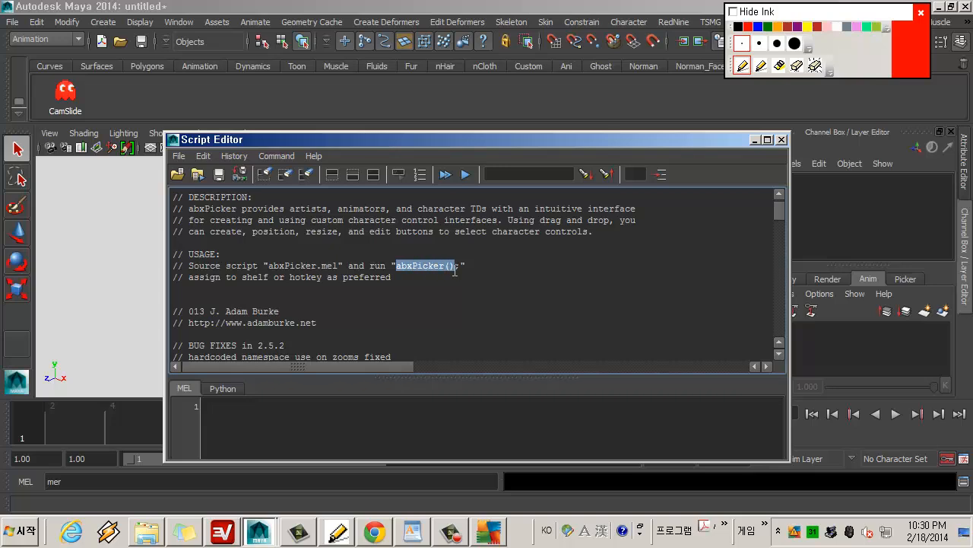
Step: Replace the text in the MEL command line with the copied abxPicker() command, run it, and resize the Script Editor window slightly
left_click_drag(78, 479, 34, 483)
key("ctrl+v")
key("Return")
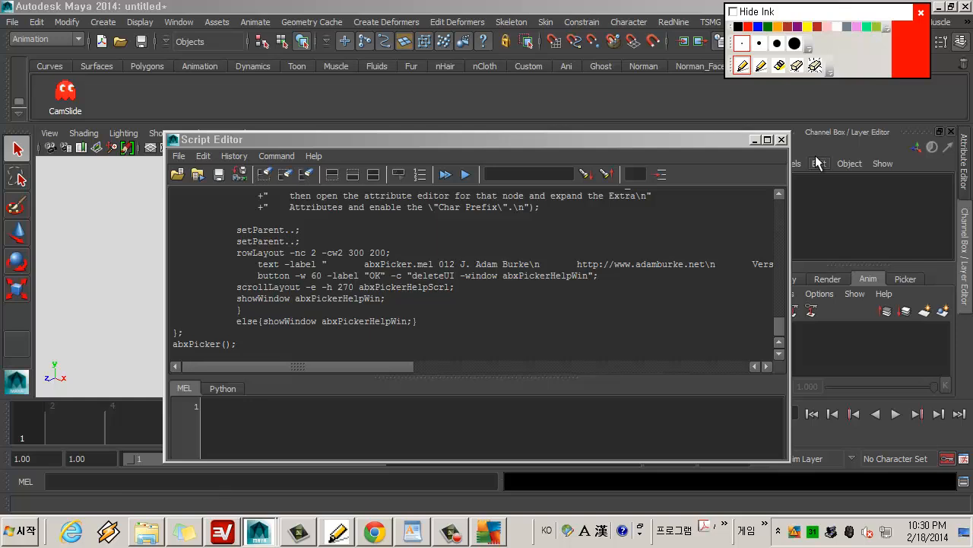
mouse_move(780, 326)
left_mouse_down()
mouse_move(793, 201)
mouse_move(781, 329)
left_mouse_up()
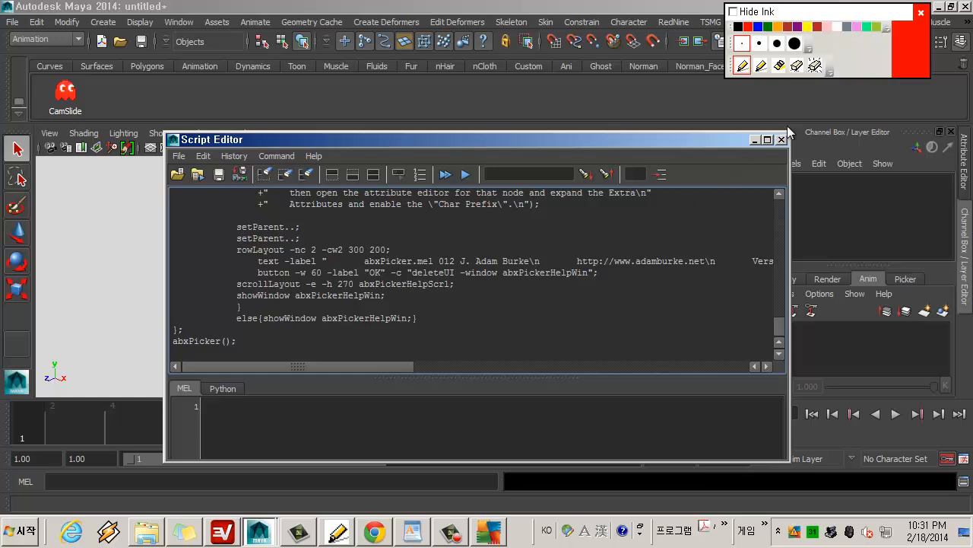
left_click_drag(788, 133, 768, 123)
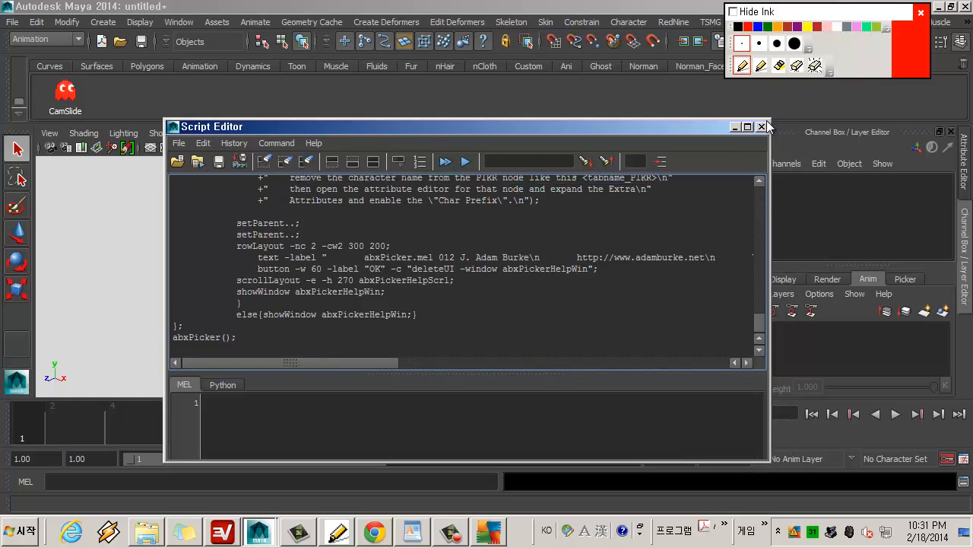